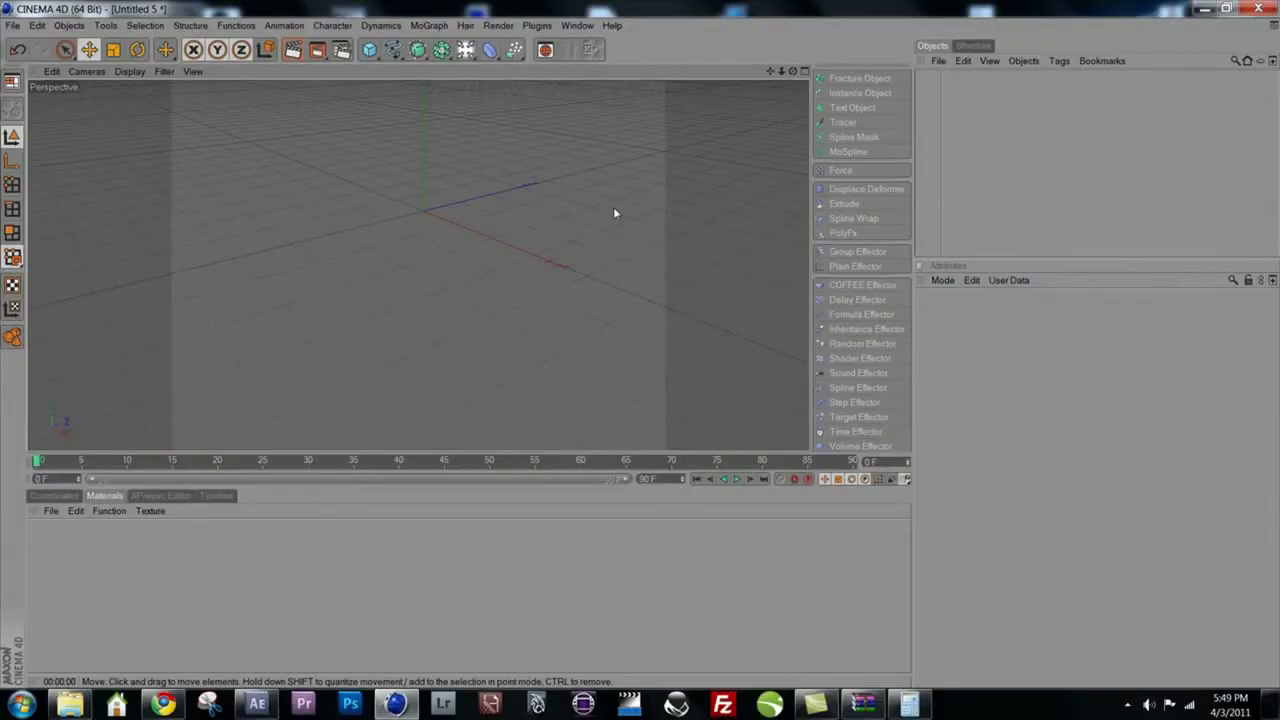
- Add a Plane primitive and stretch it along X and Z in the viewport
click(369, 49)
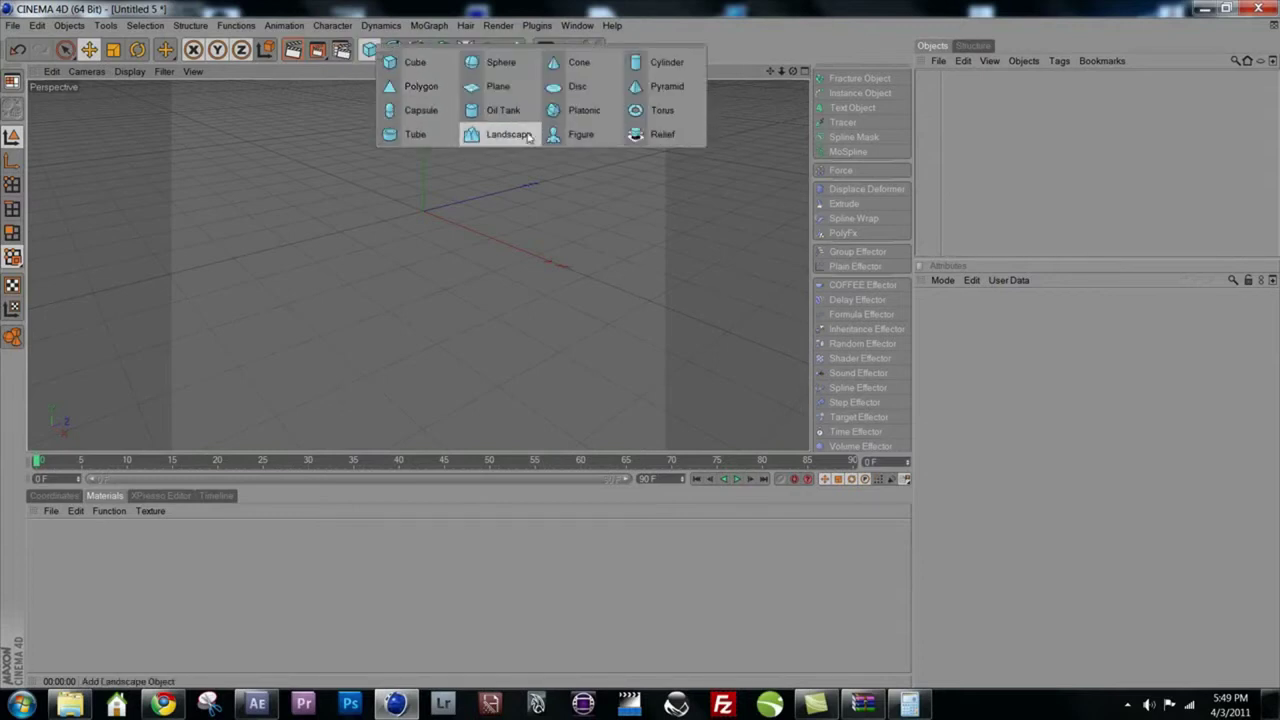
click(495, 88)
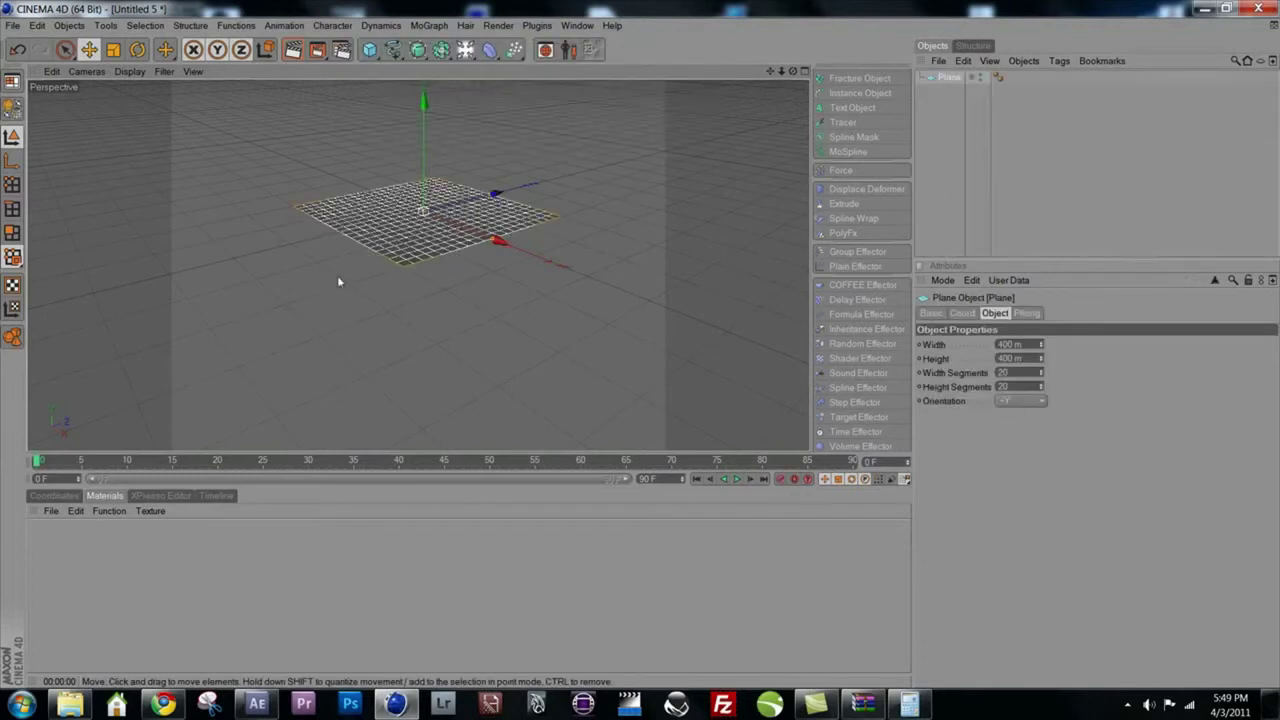
alt+drag(336, 289, 477, 346)
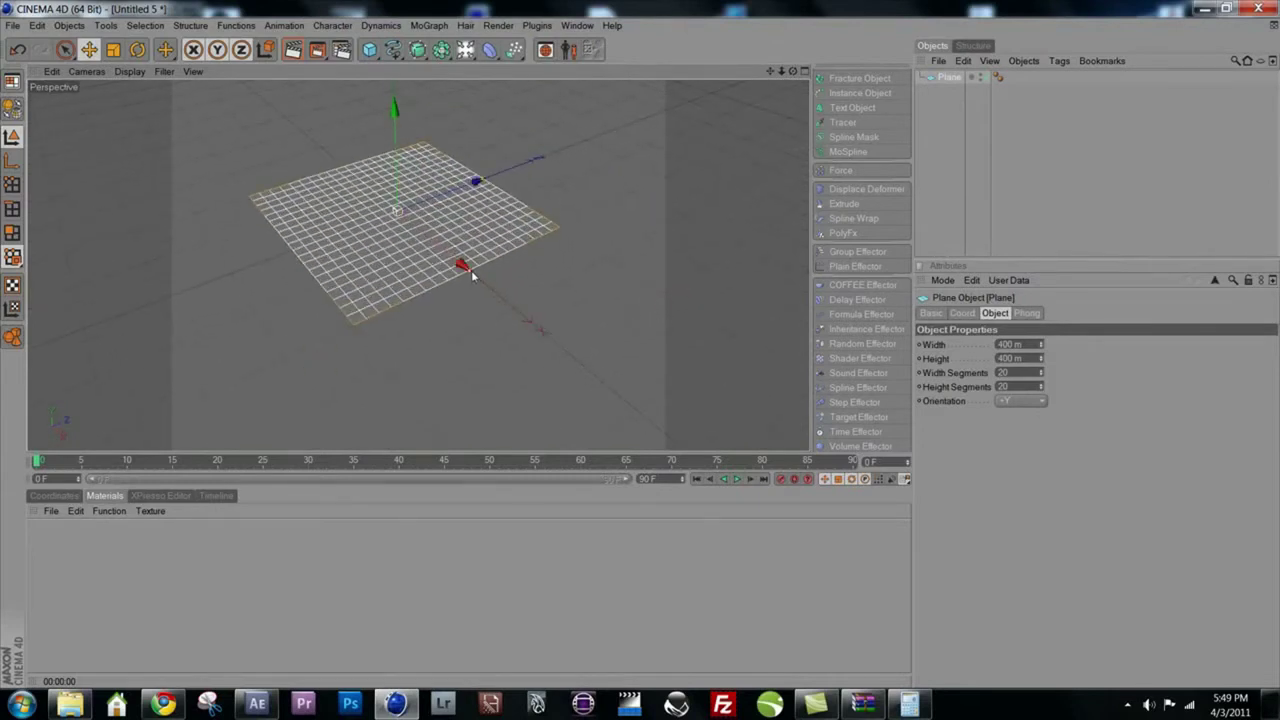
drag(471, 269, 700, 412)
drag(505, 195, 692, 150)
- Set the plane's Width and Height to 800 m each
click(1016, 344)
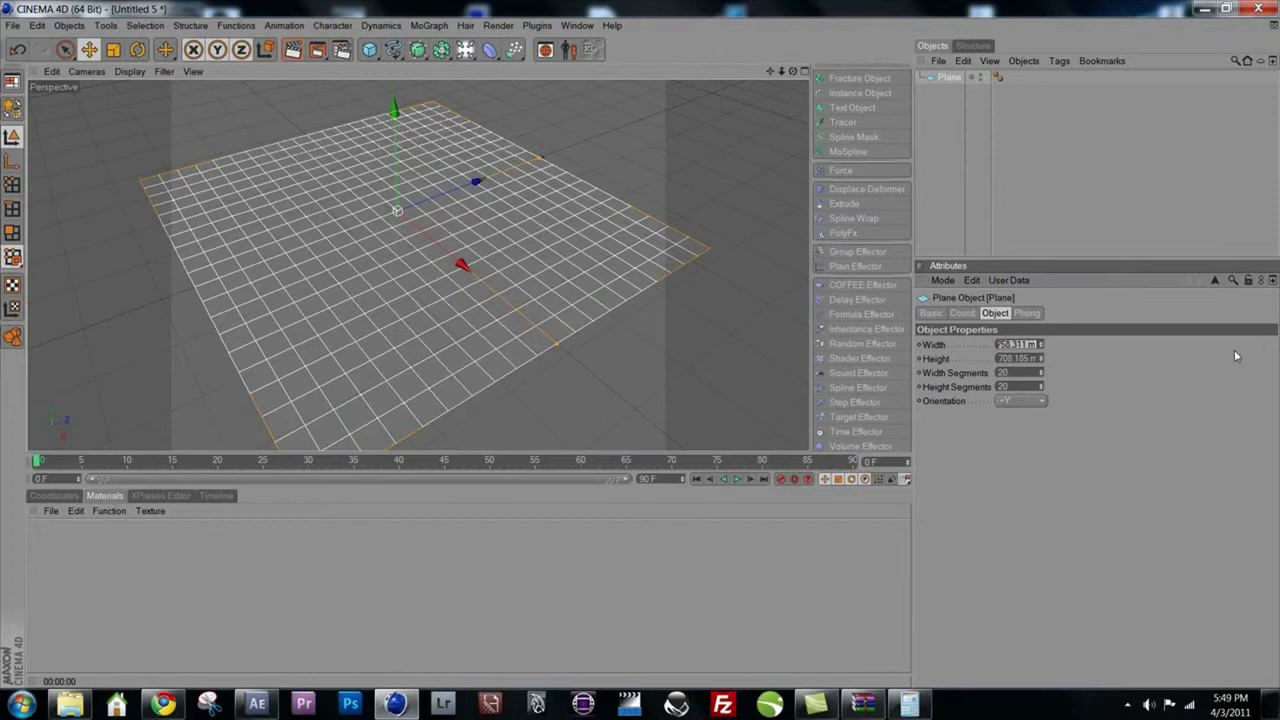
text(800)
key(Tab)
text(800)
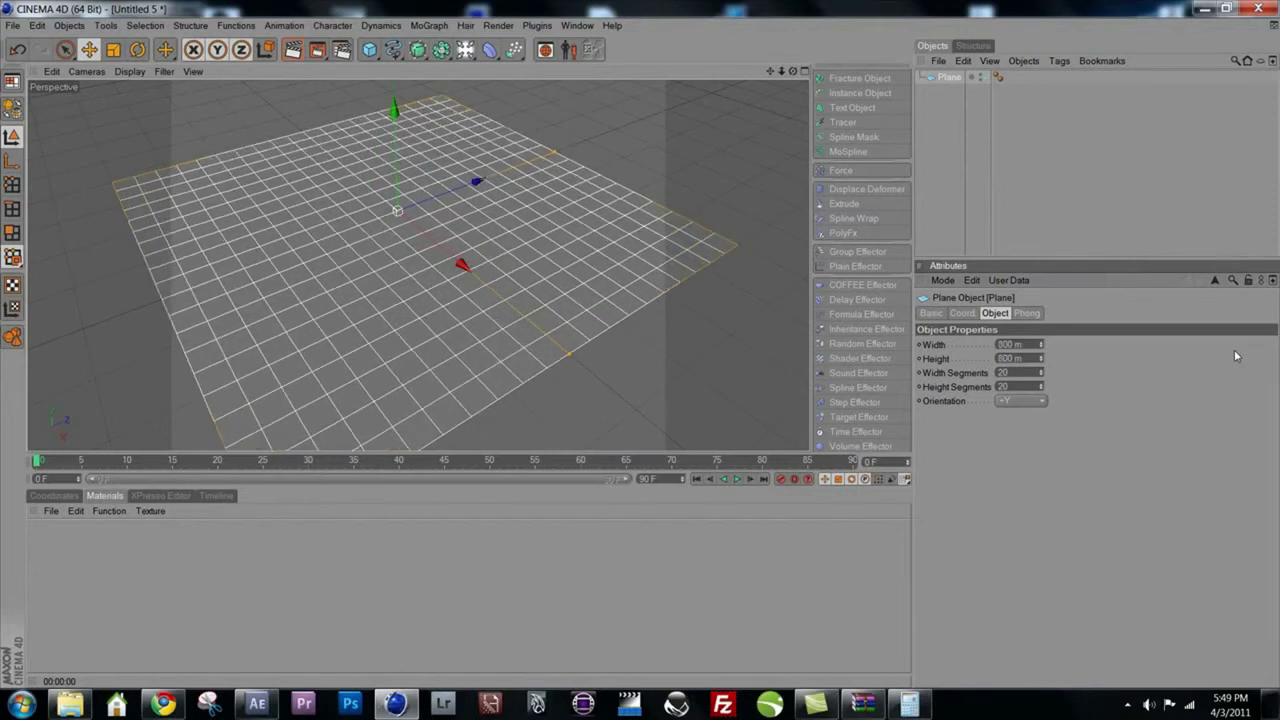
key(Return)
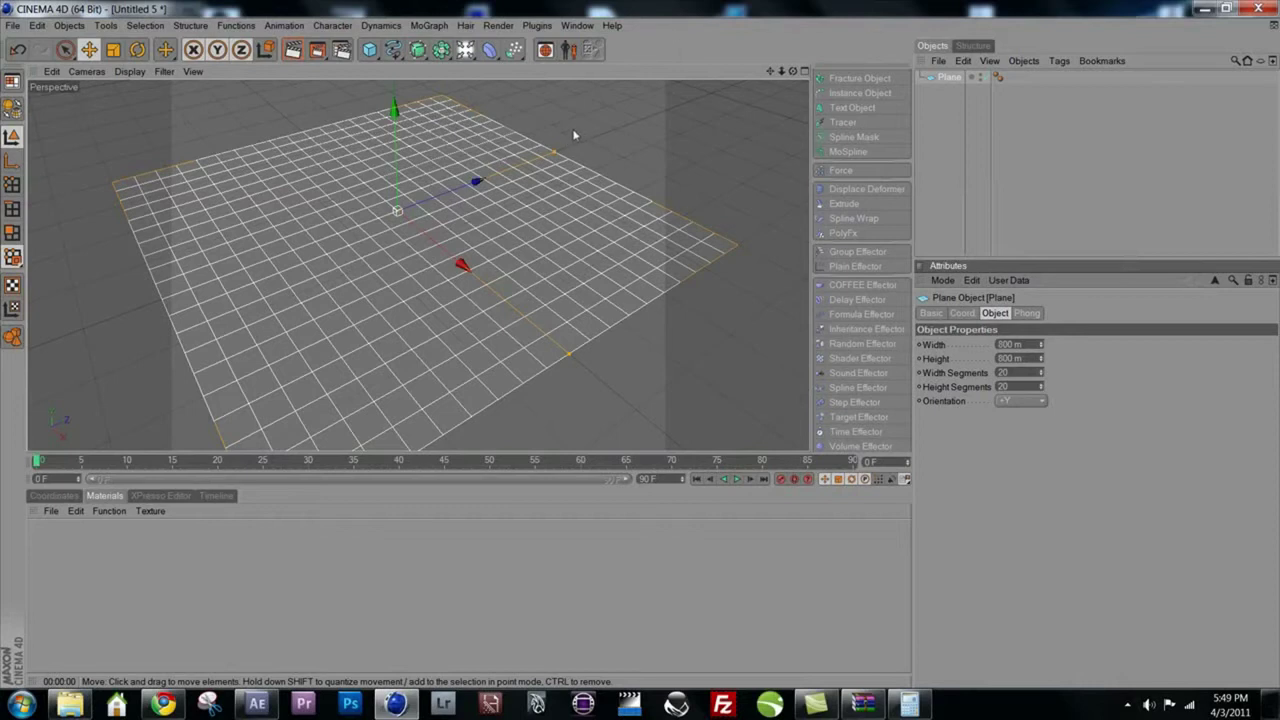
- Add a Random Effector and nest it under the Plane in the Objects manager
click(858, 344)
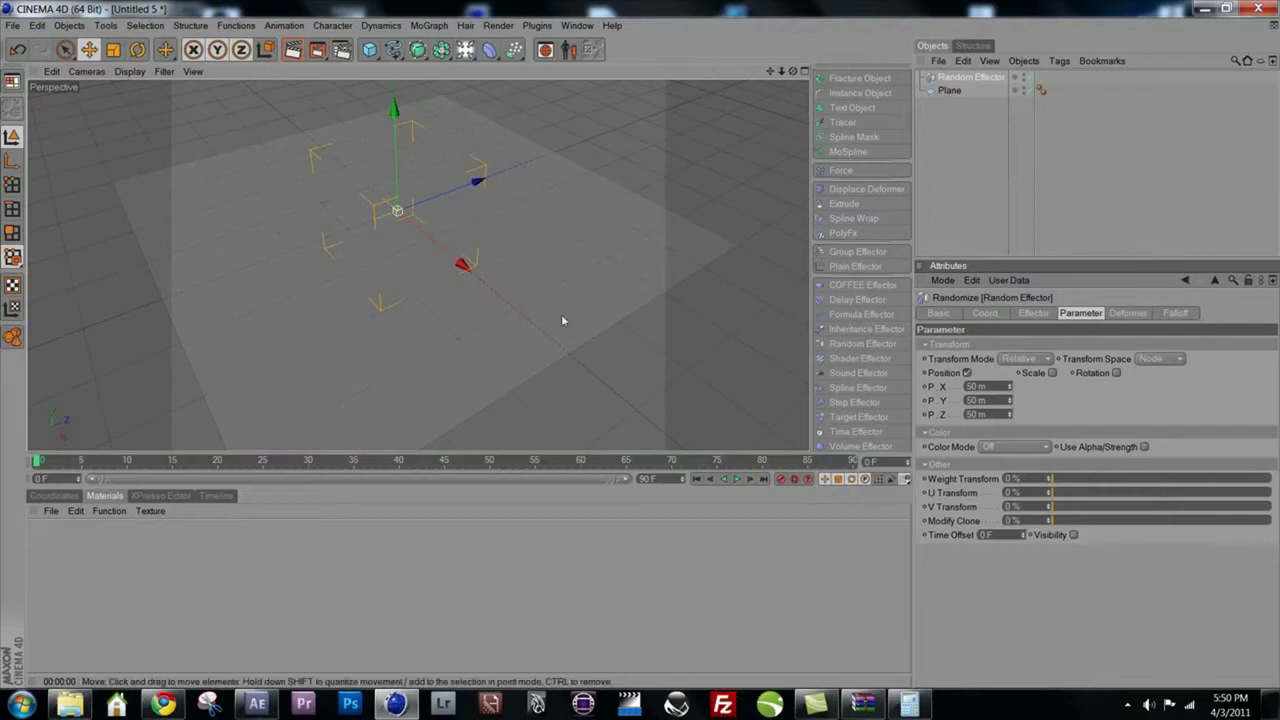
alt+drag(490, 390, 651, 331)
click(954, 153)
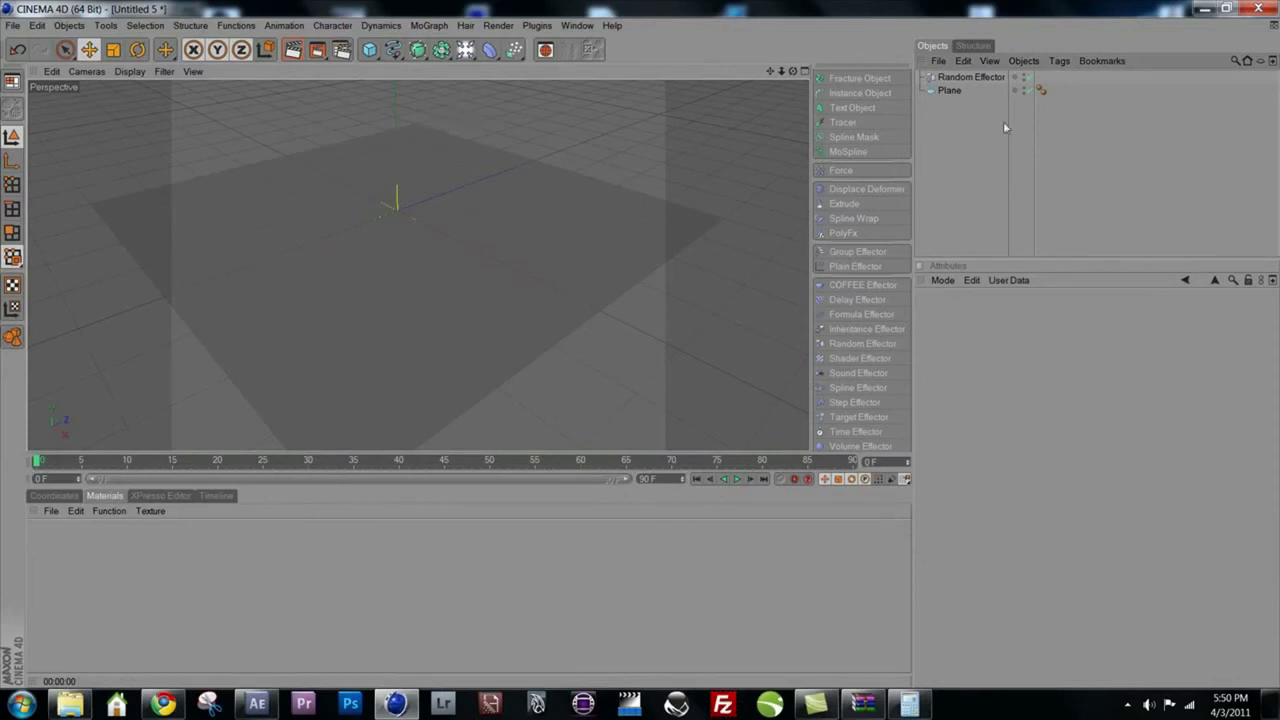
click(965, 78)
drag(965, 78, 958, 92)
- Preview the animation with the Random Effector selected, stopping around frame 49
click(950, 78)
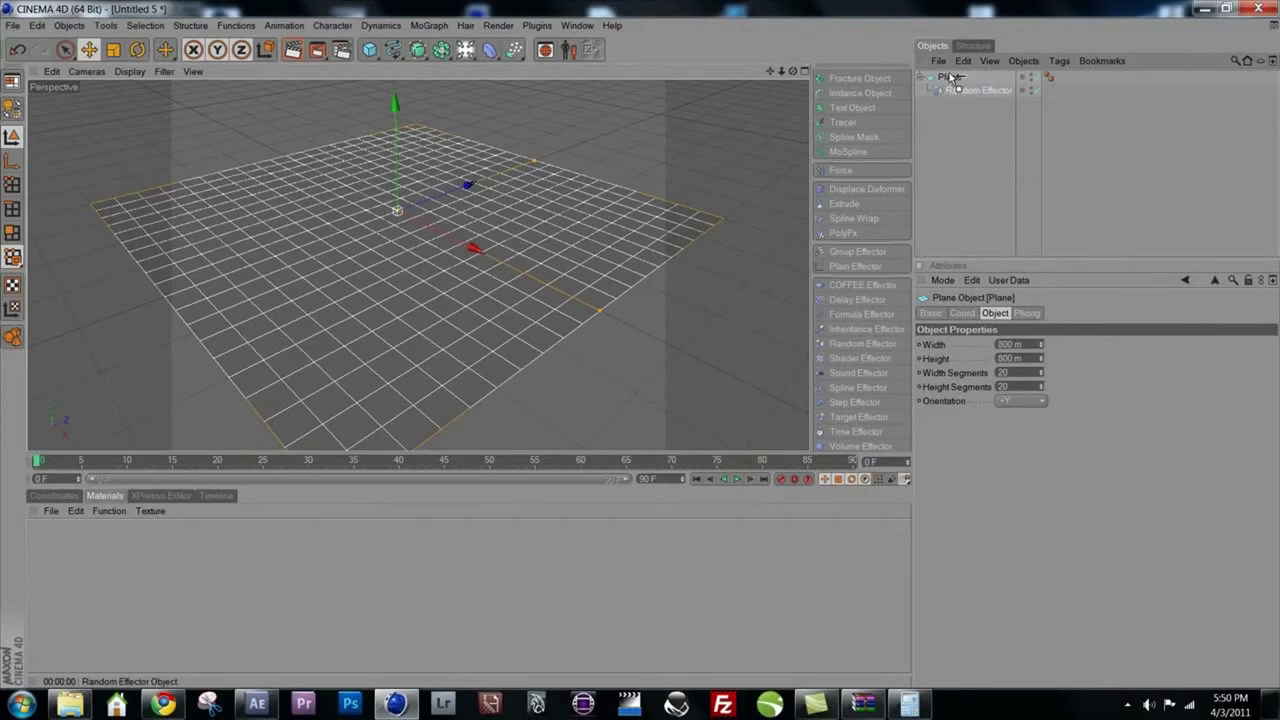
click(953, 89)
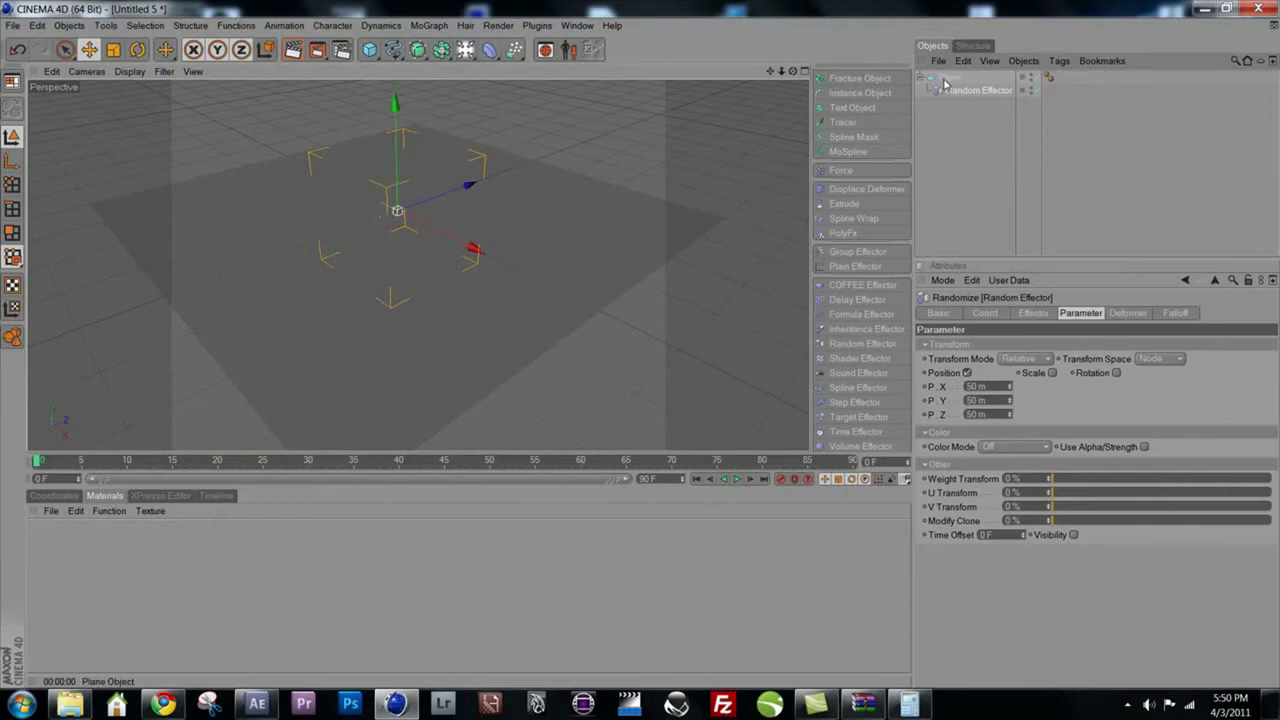
click(736, 479)
click(736, 479)
- Set the Random Effector's Deformation to Polygon, turning the plane into bumpy terrain
click(1127, 313)
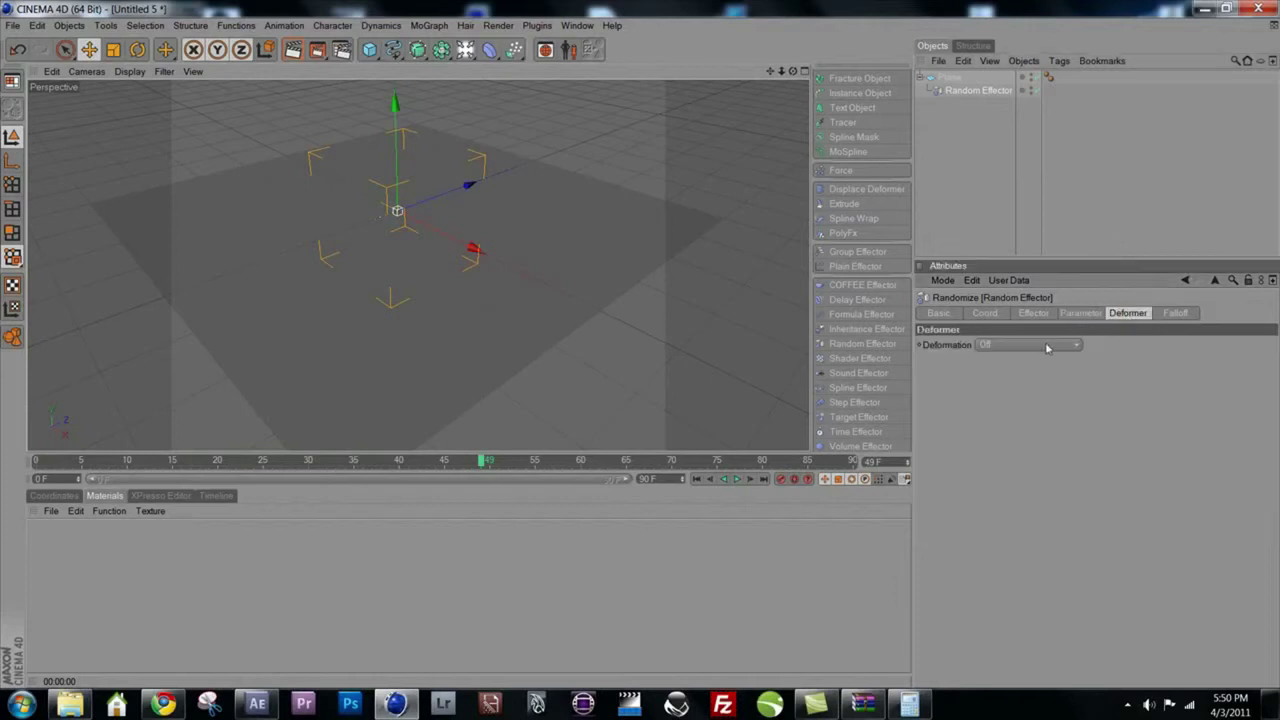
click(929, 346)
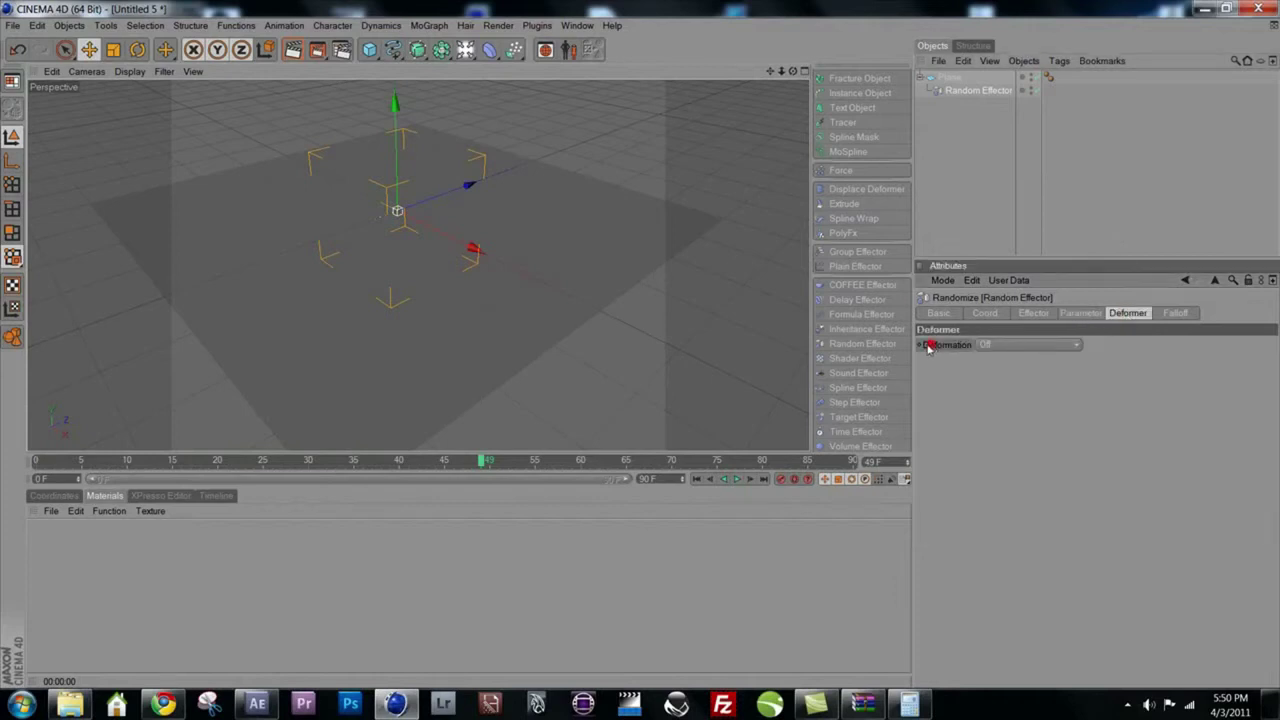
click(1003, 344)
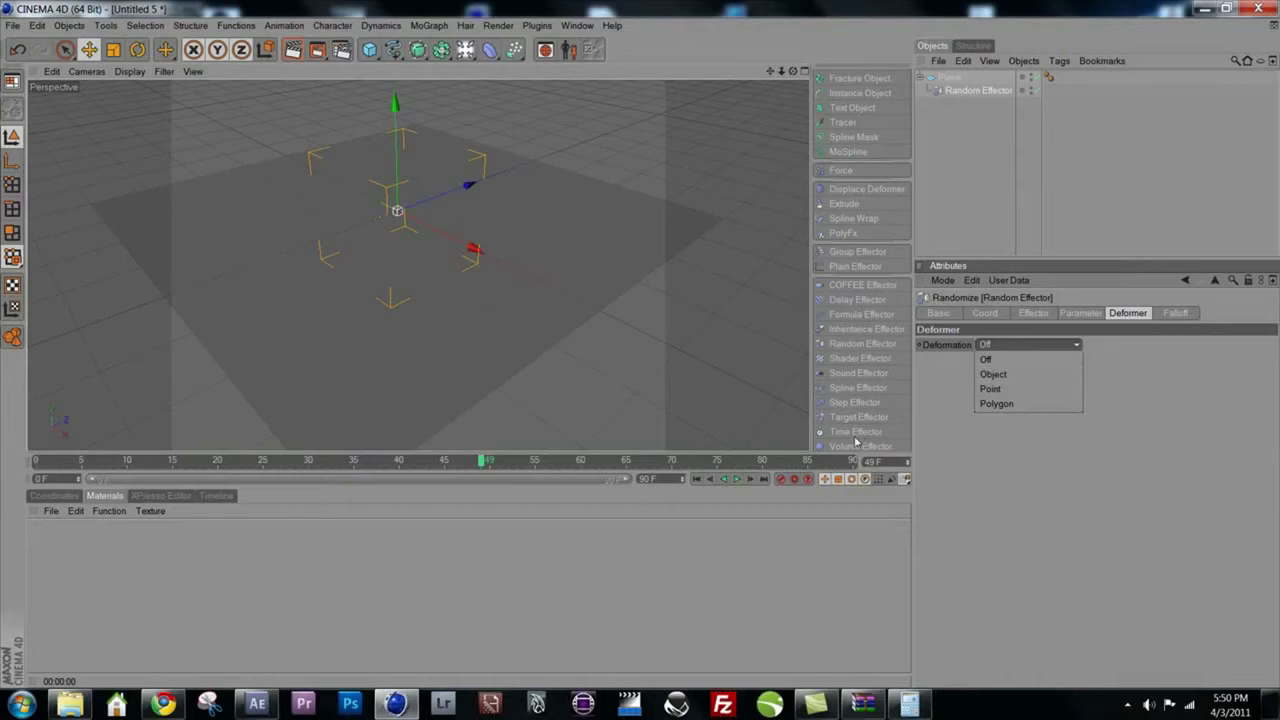
click(996, 403)
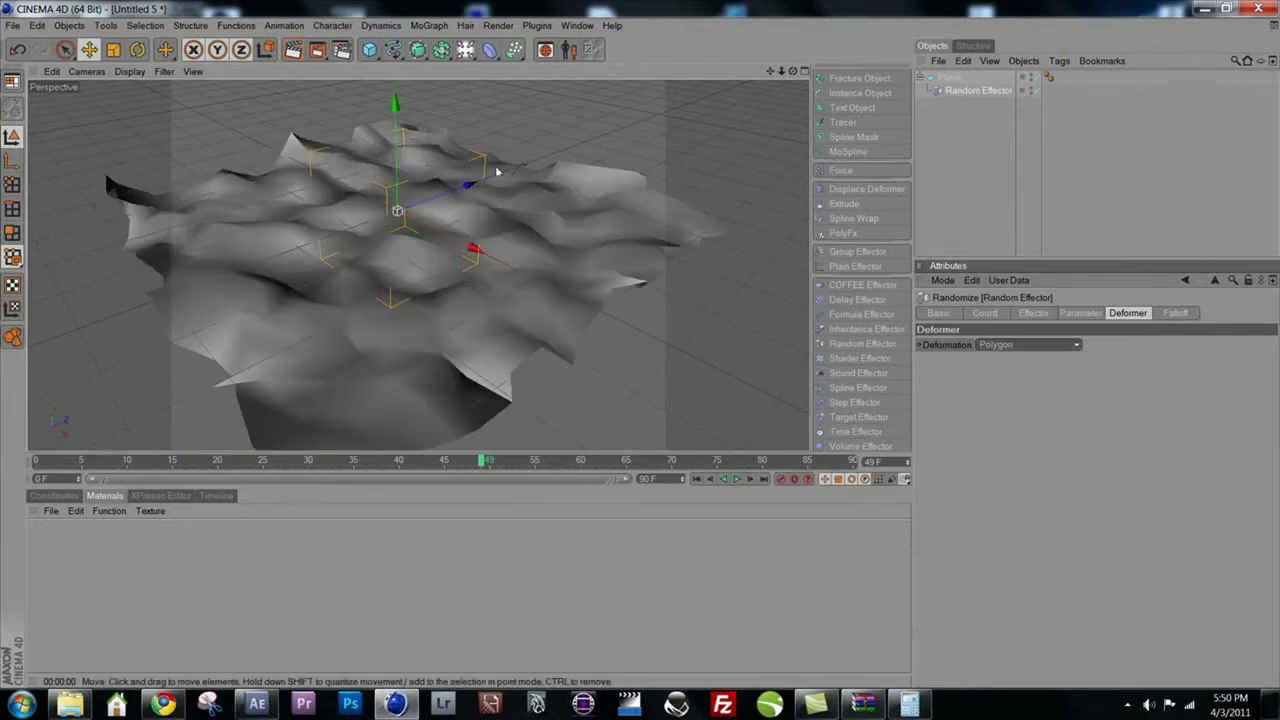
alt+drag(335, 215, 517, 172)
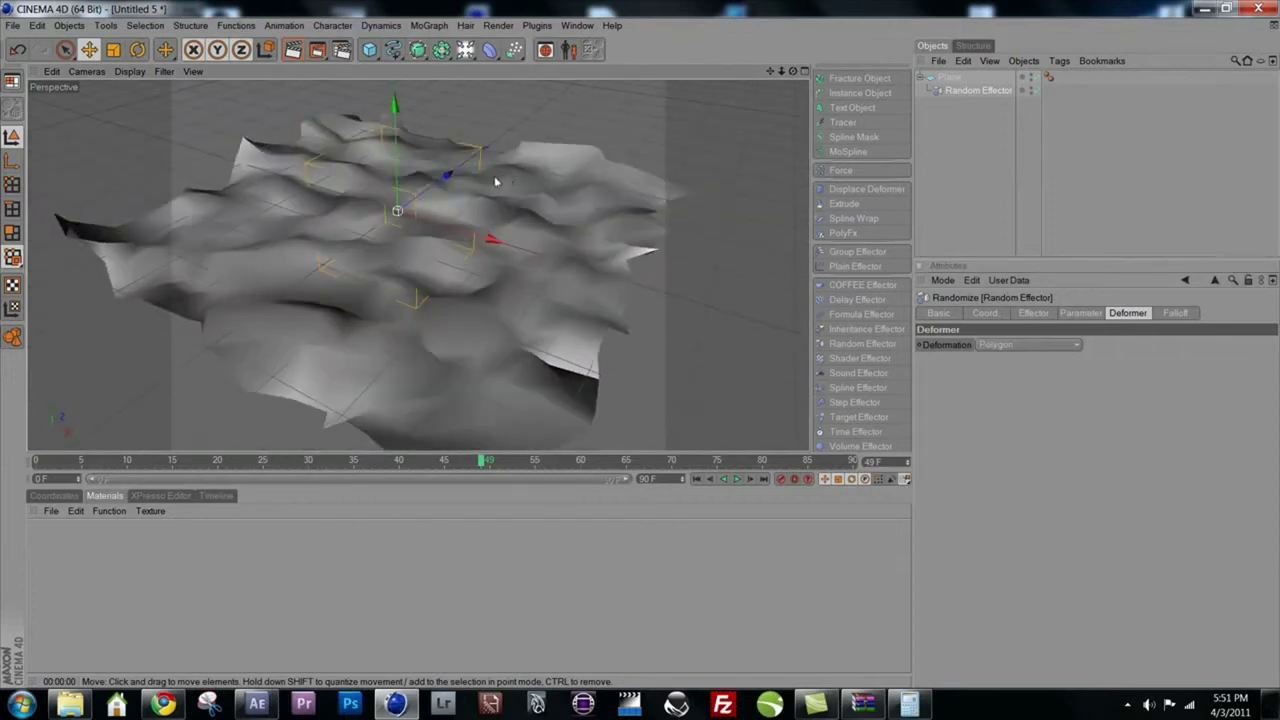
- Wrap the plane in a HyperNURBS and preview the smoothed surface in Render View
click(950, 77)
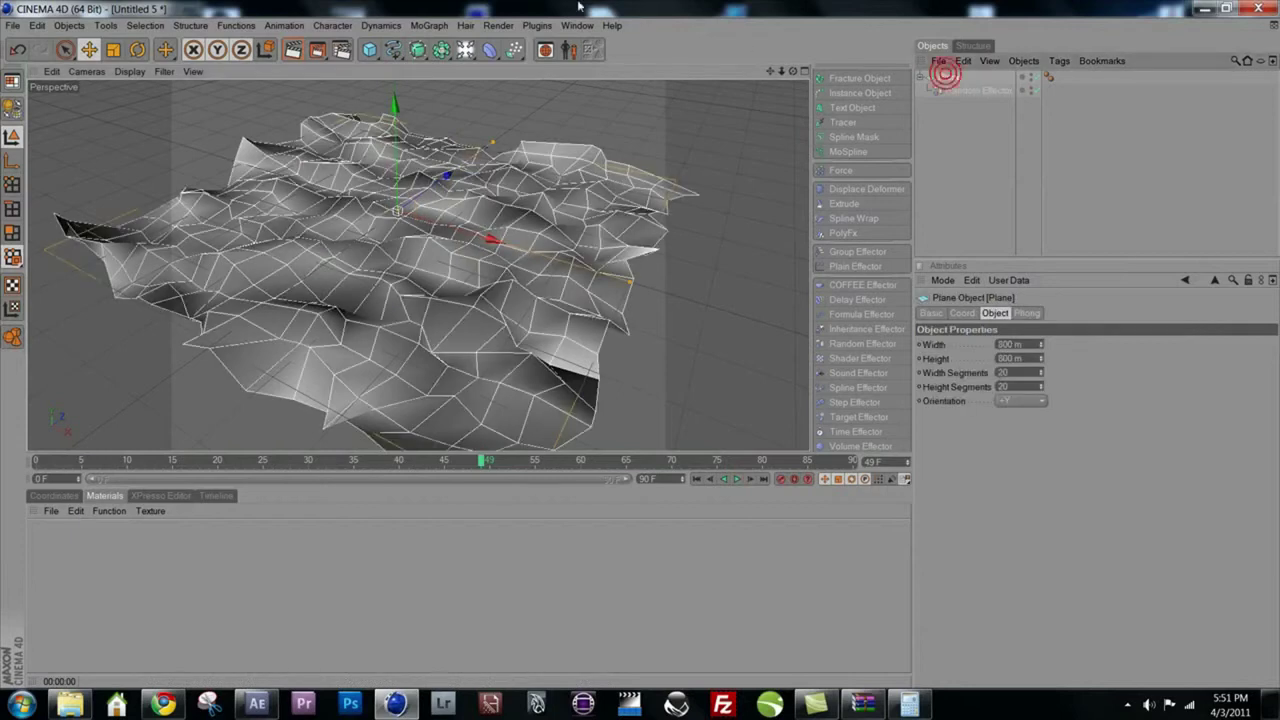
alt+click(418, 49)
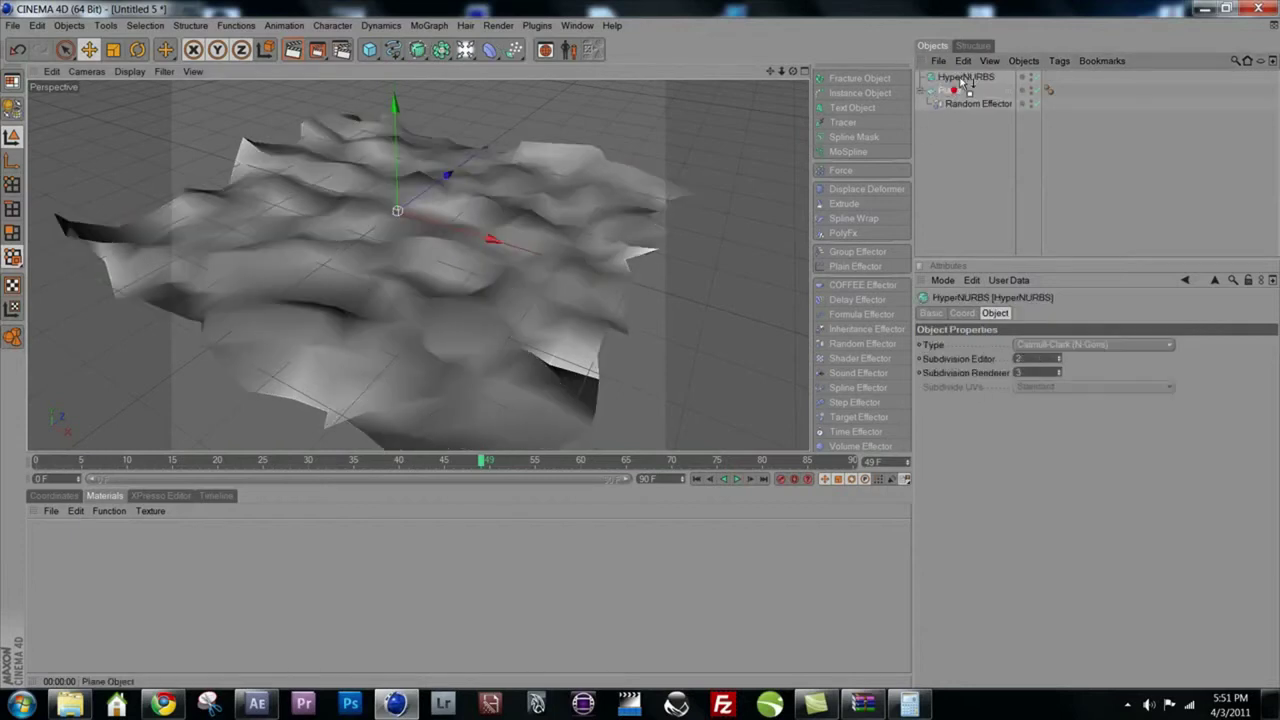
click(1010, 90)
click(292, 49)
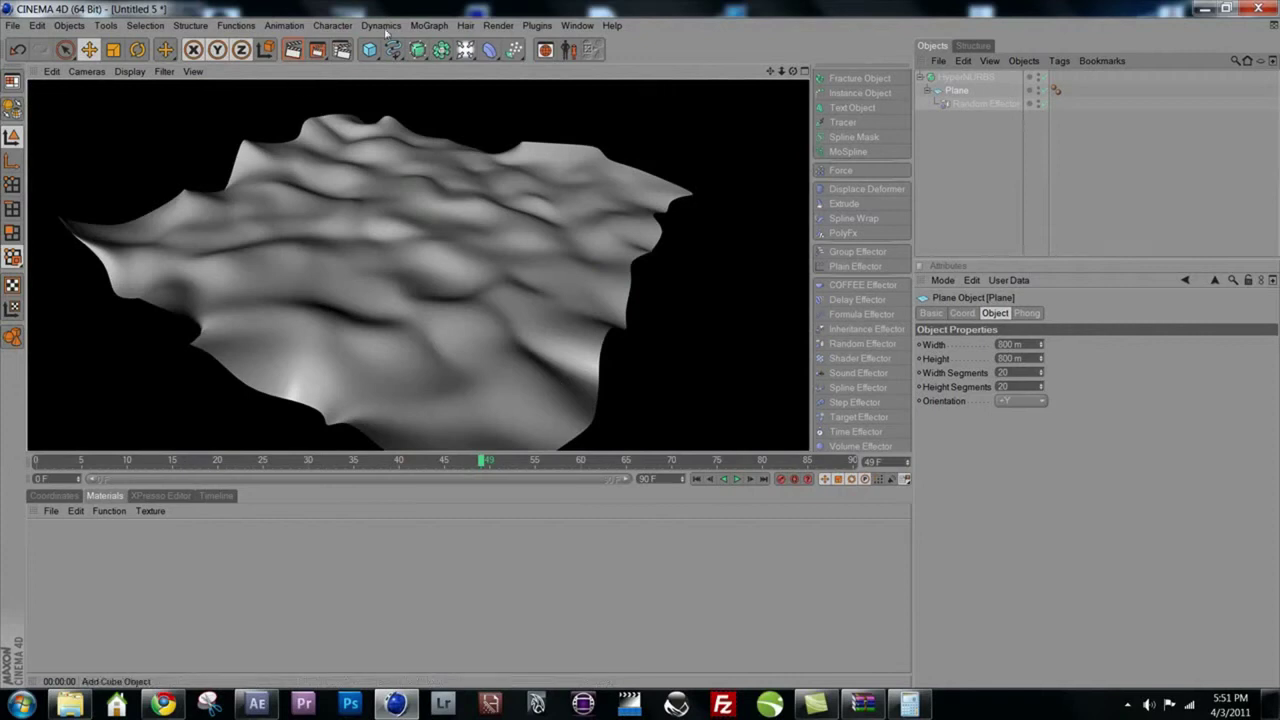
- Undo the HyperNURBS and bring up the Random Effector's strength and random mode settings
click(958, 77)
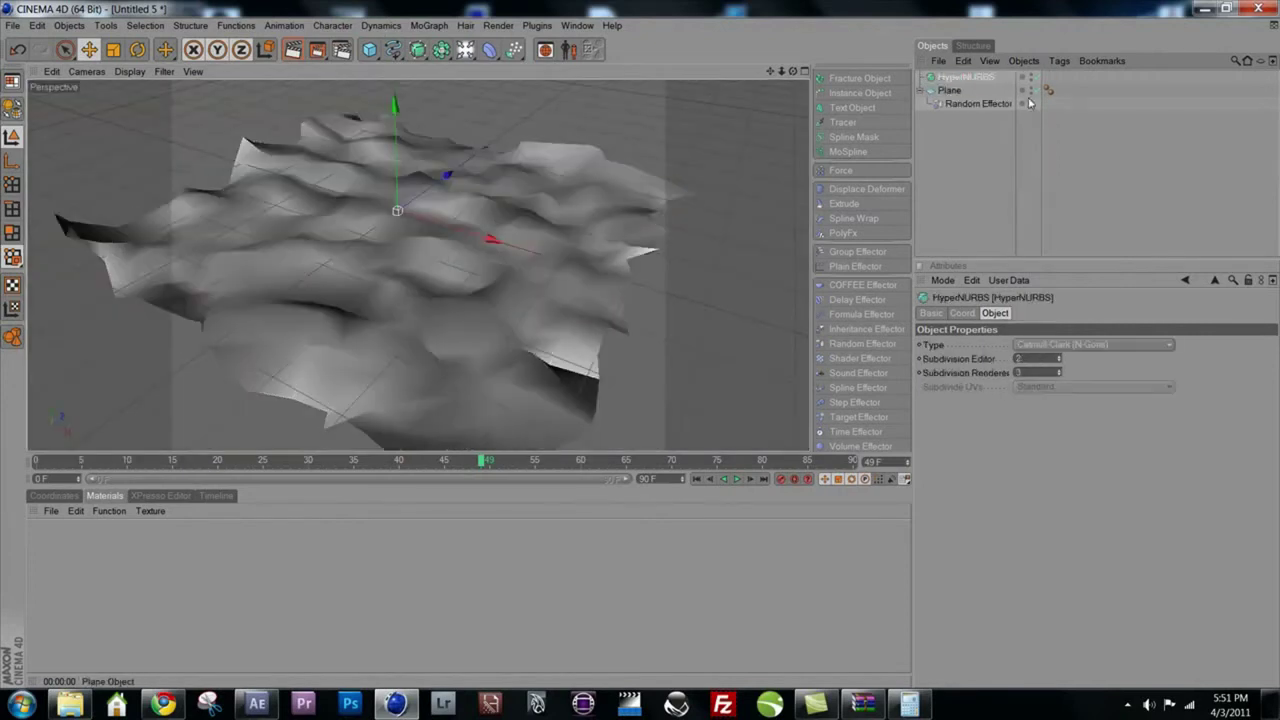
key(ctrl+z)
click(955, 88)
click(1035, 312)
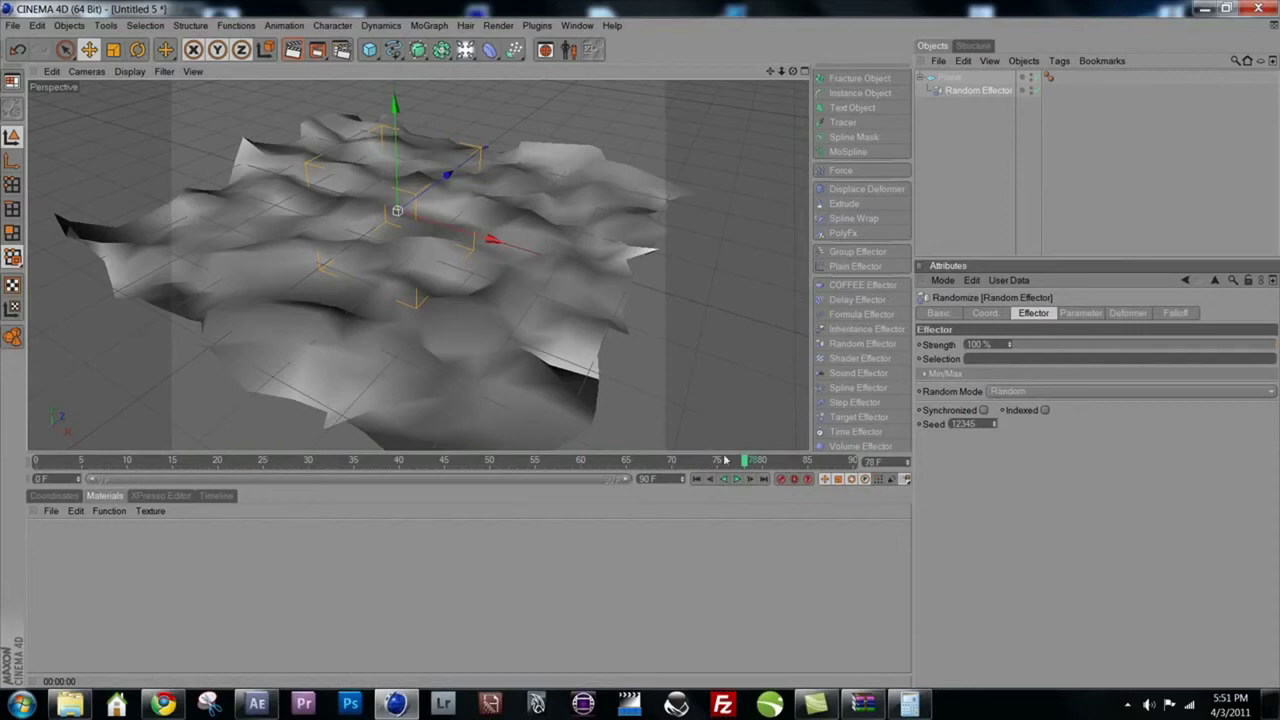
- Rewind, set the Random Effector's Random Mode to Noise, and play the rolling waves
click(649, 469)
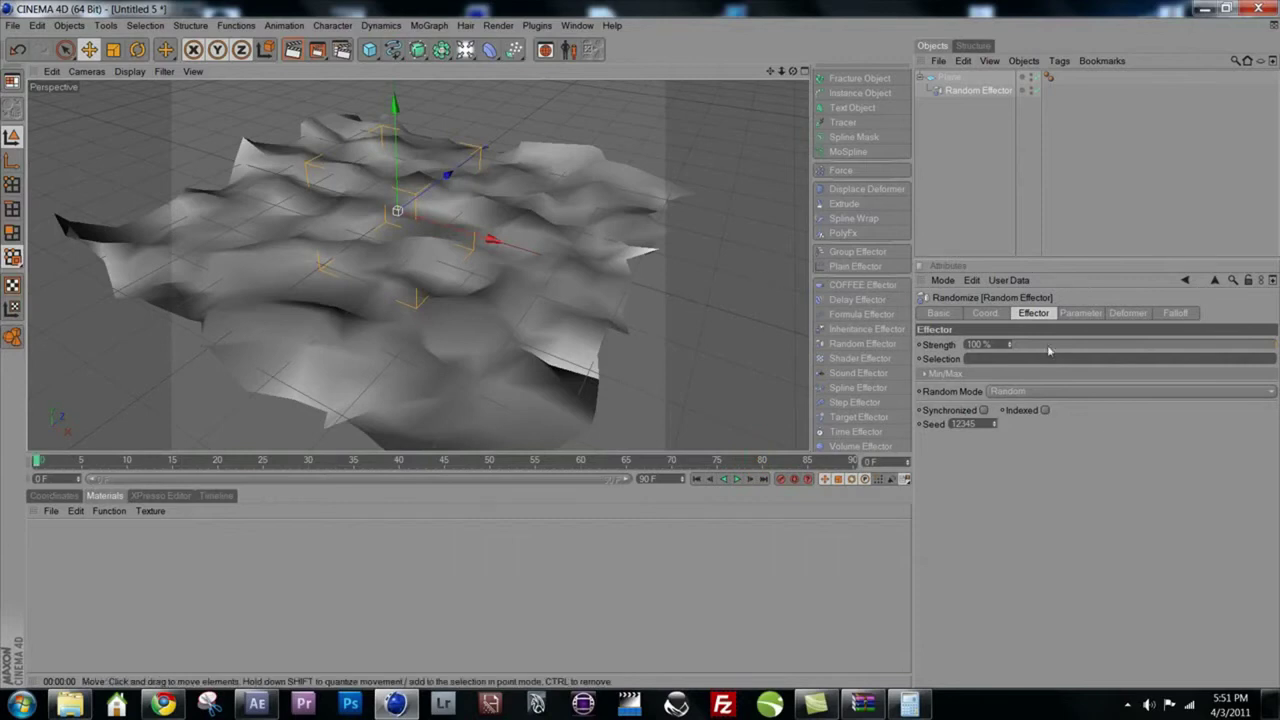
click(1020, 392)
click(1008, 435)
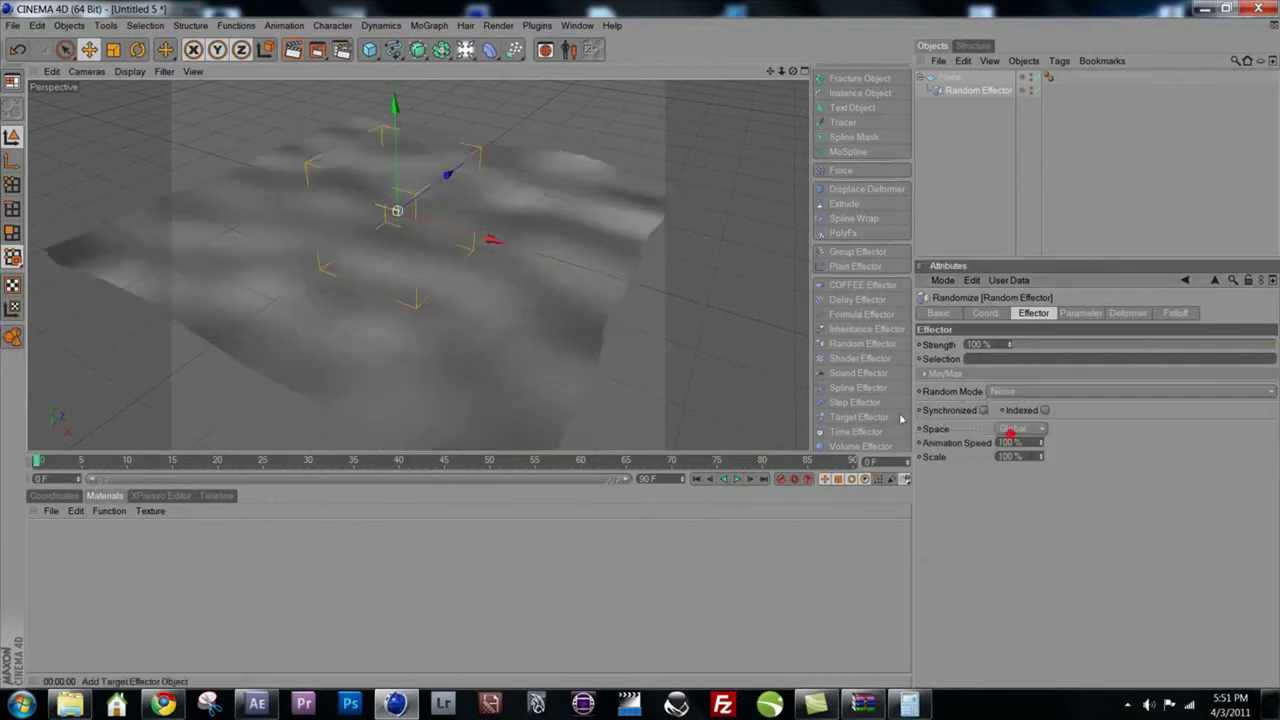
click(735, 479)
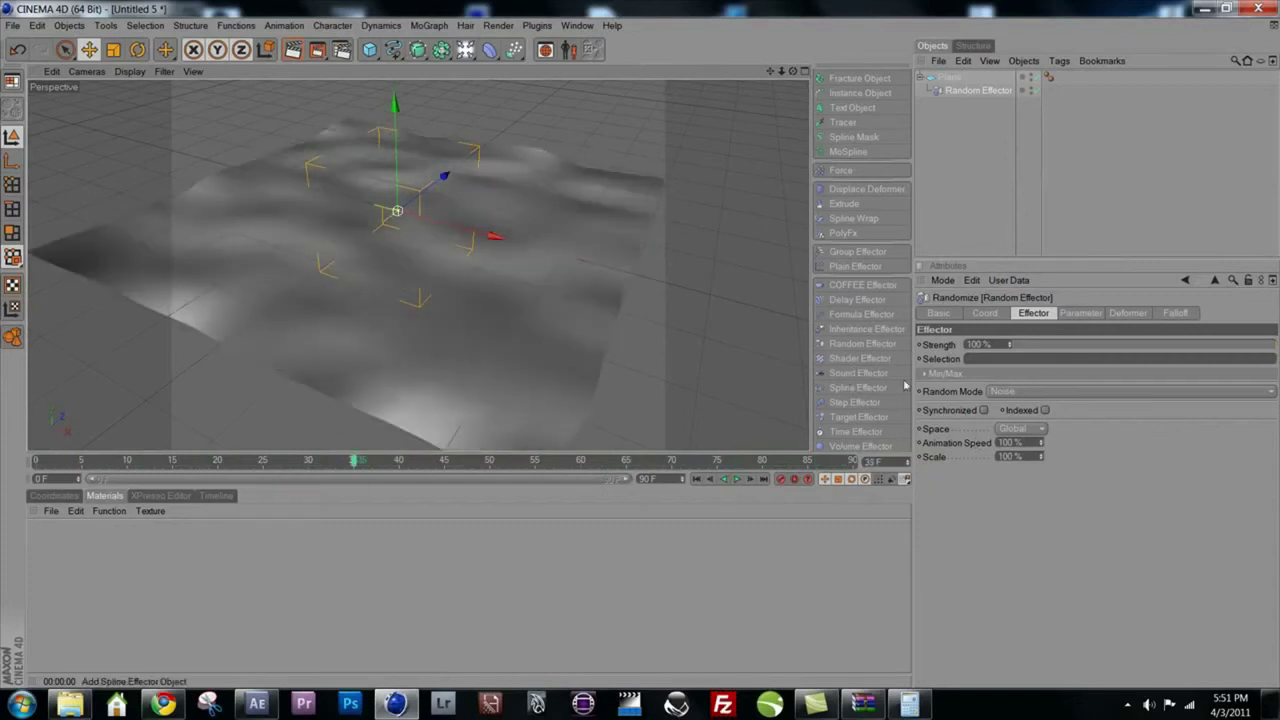
click(960, 446)
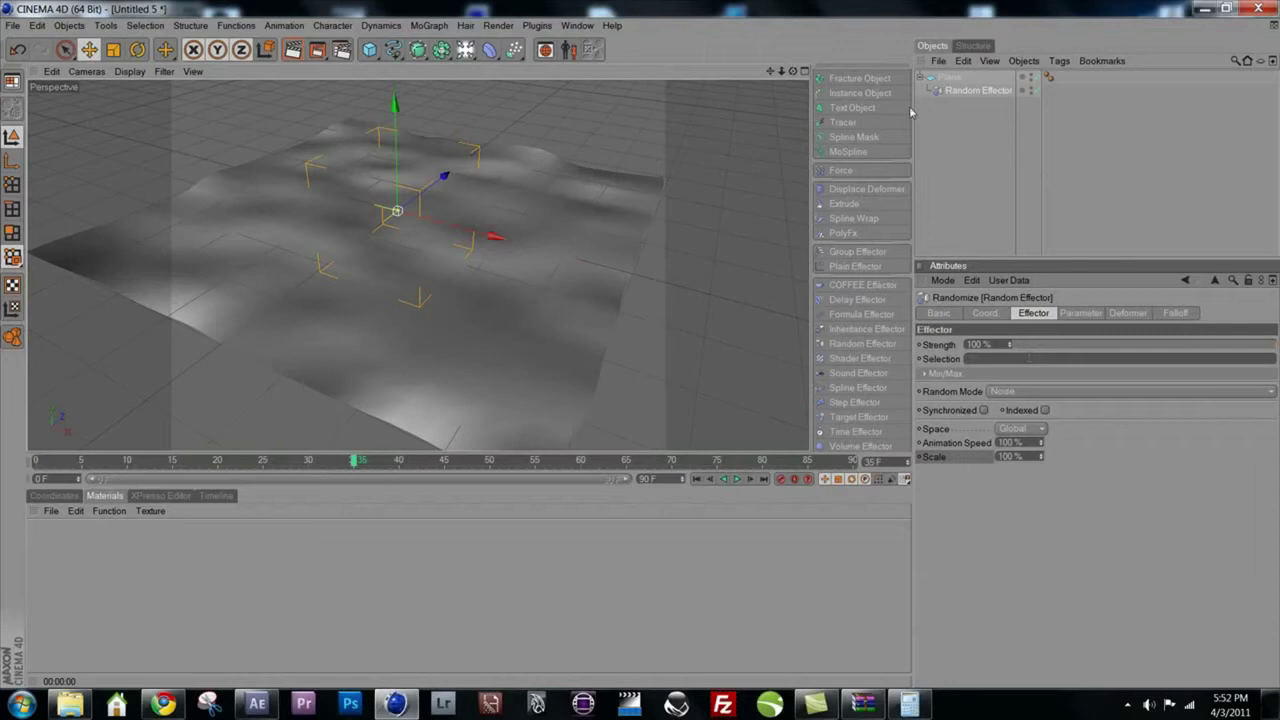
- Rename the Random Effector to Waves
double_click(978, 92)
text(Wavers)
key(Return)
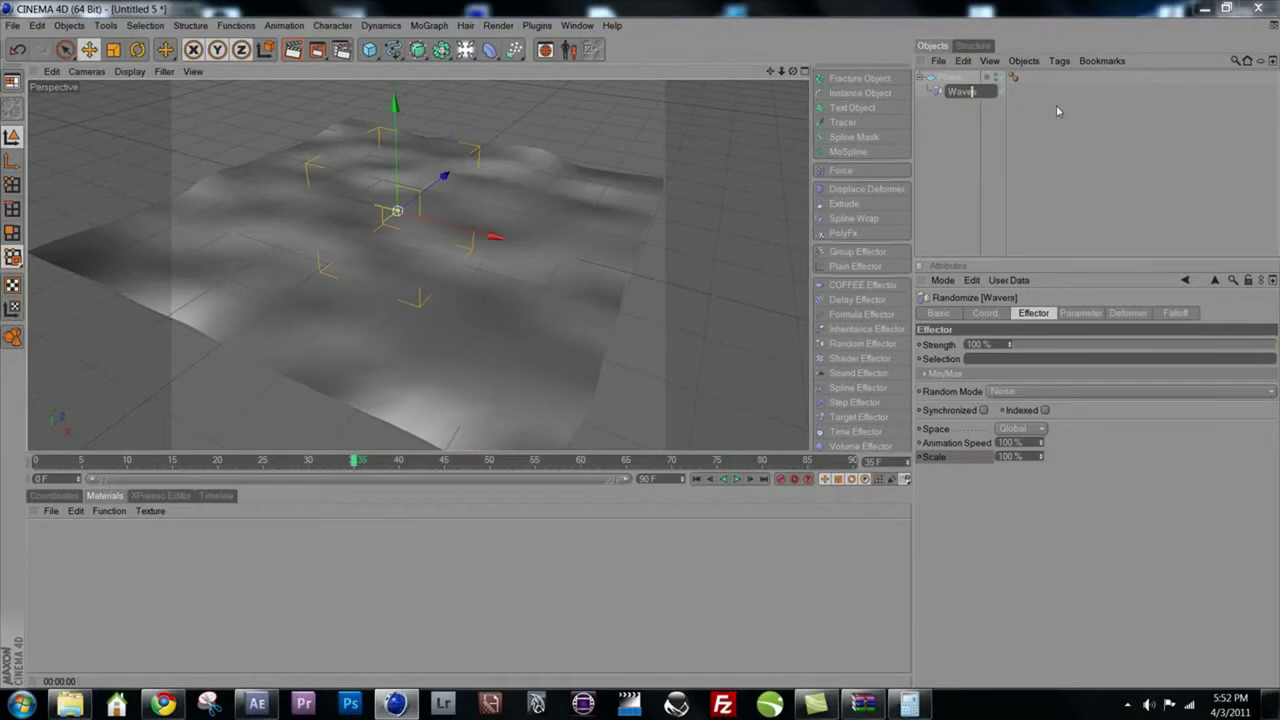
key(Return)
- Rename the plane to Water
click(955, 78)
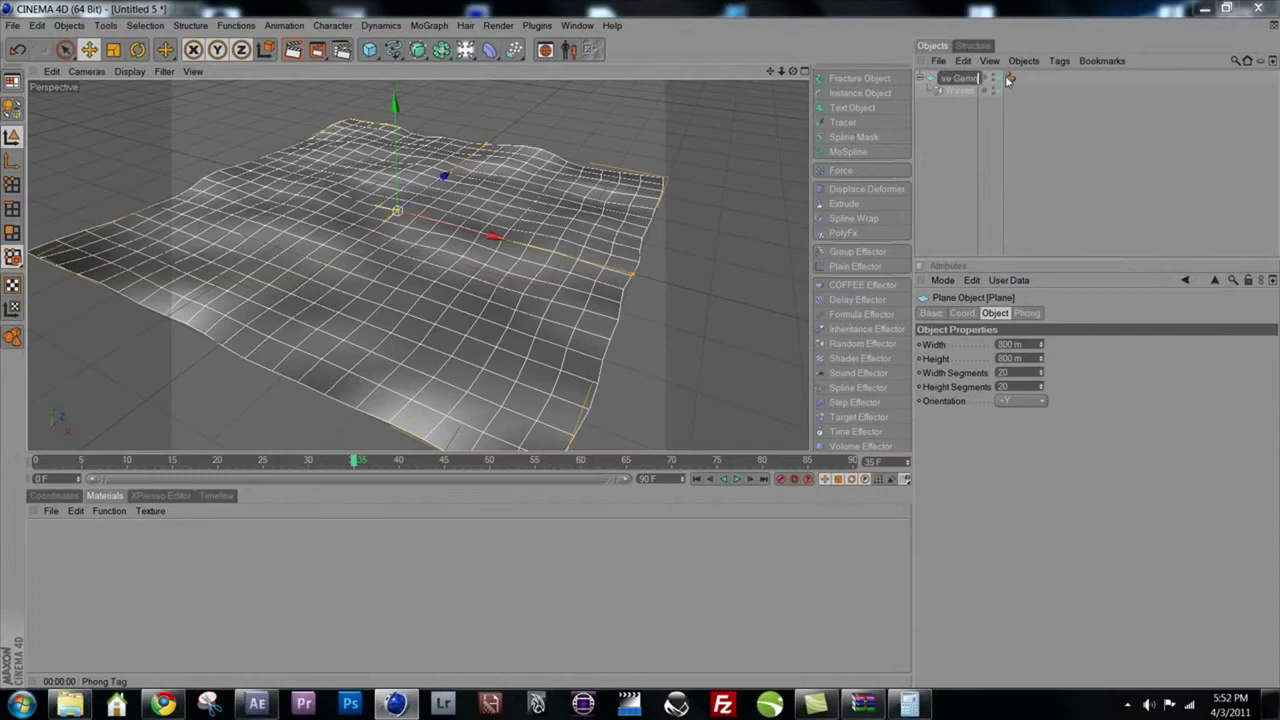
text(Water)
key(Return)
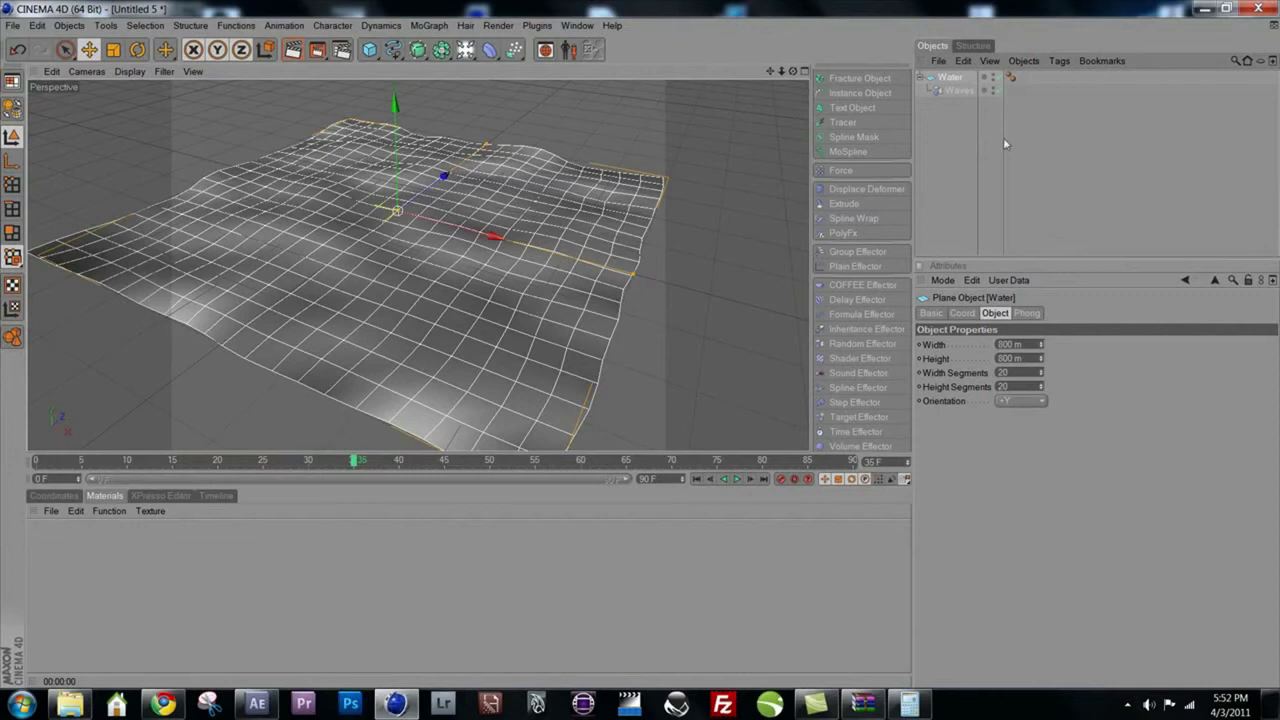
- Set the Waves effector's Animation Speed to 24% and Scale to 320%
click(957, 90)
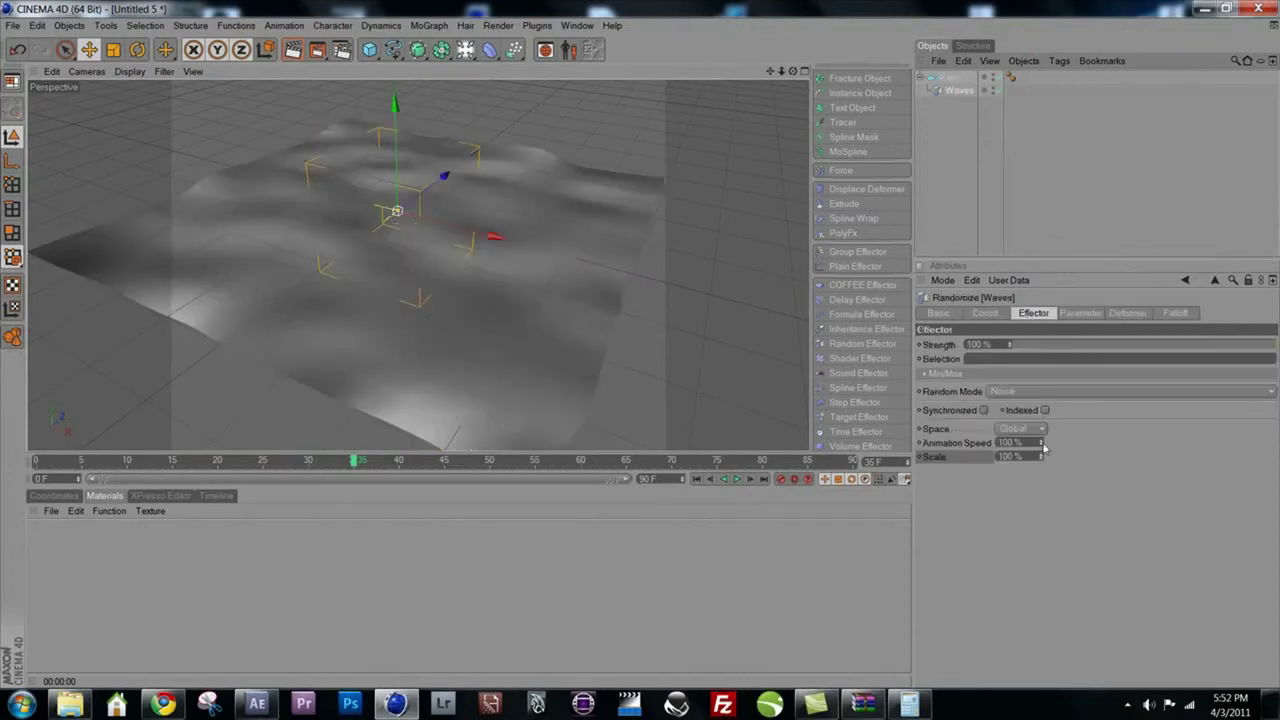
drag(1042, 447, 1024, 515)
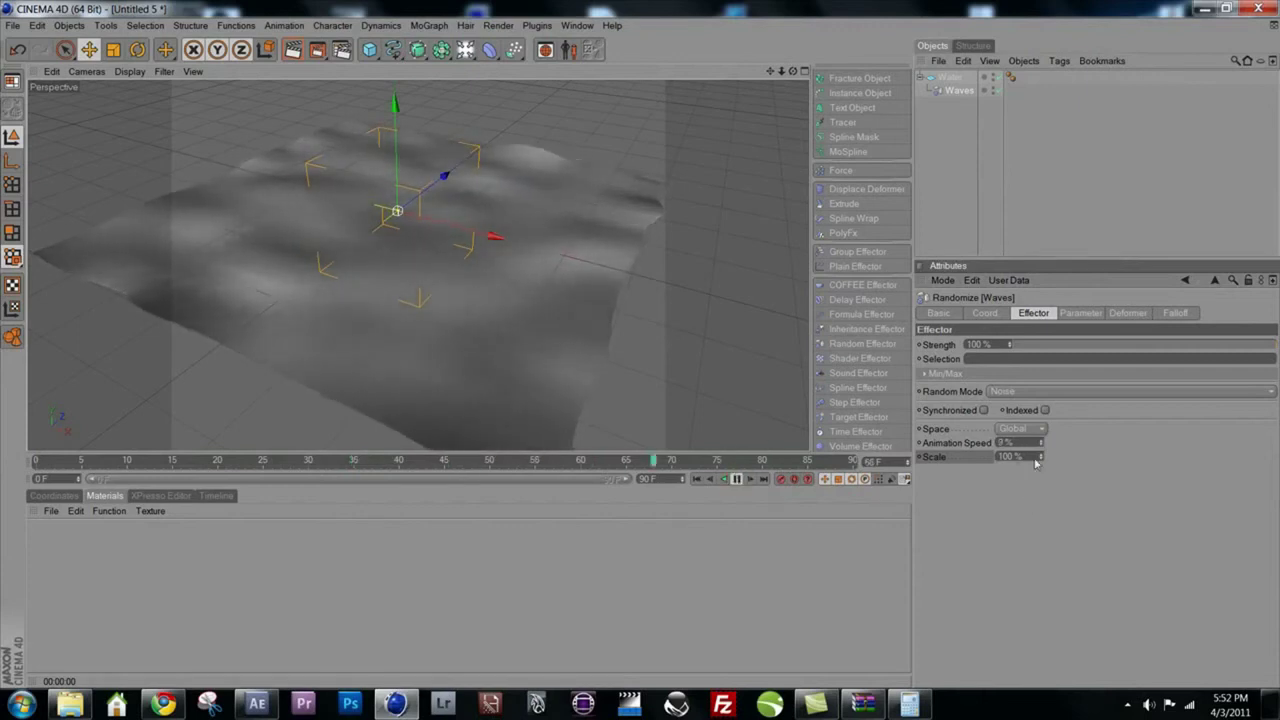
mouse_move(1048, 453)
mouse_down()
mouse_move(1044, 428)
mouse_move(1044, 455)
mouse_up()
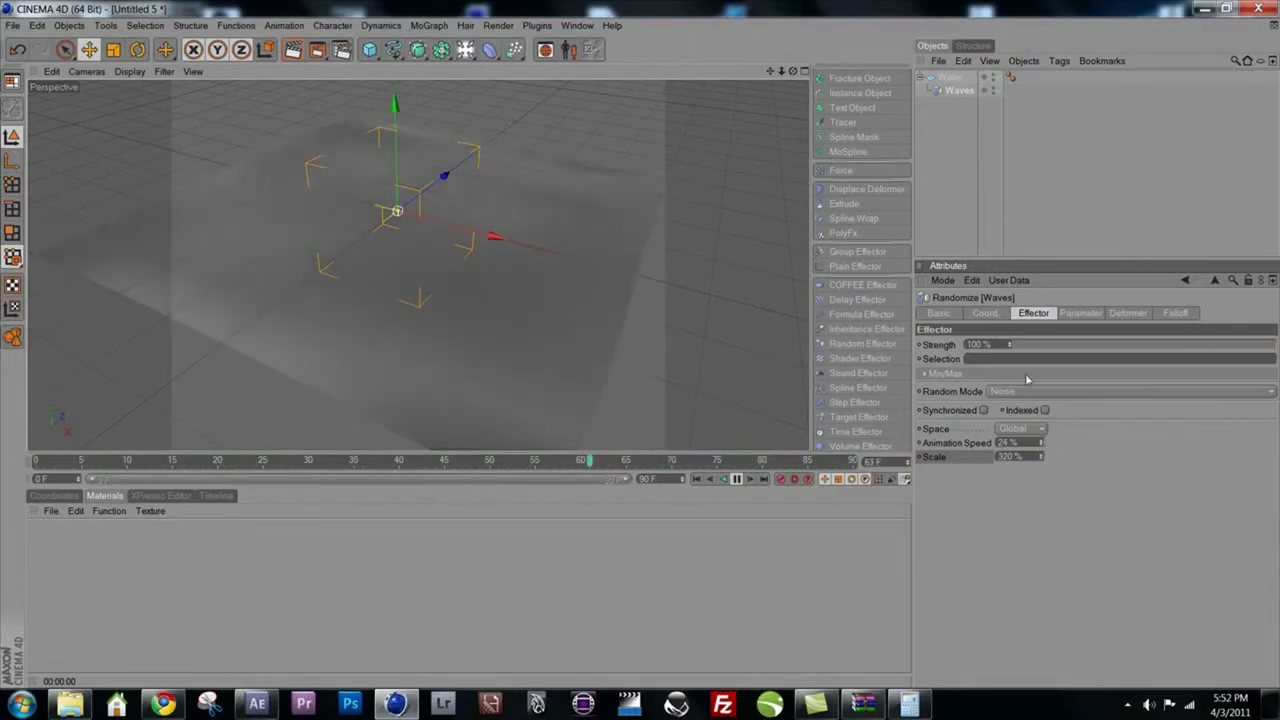
- Make the scene end at frame 150 and extend the preview range to match
text(150)
key(Return)
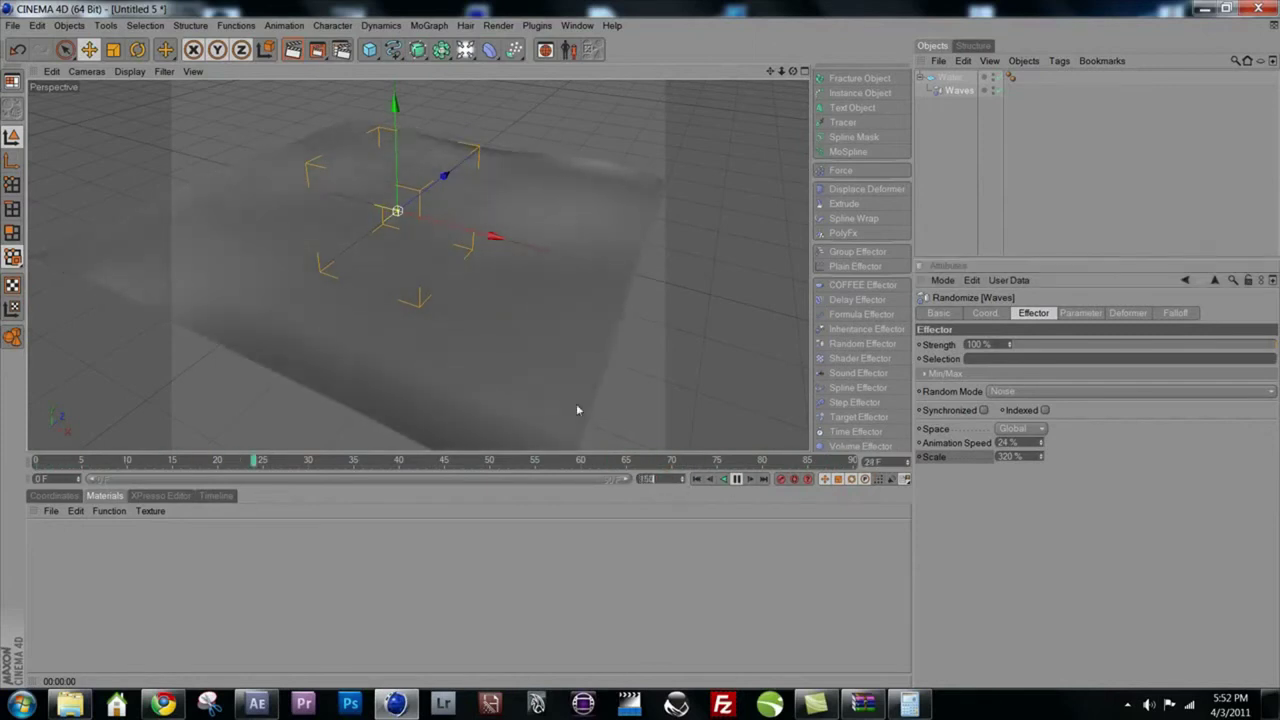
drag(468, 478, 625, 478)
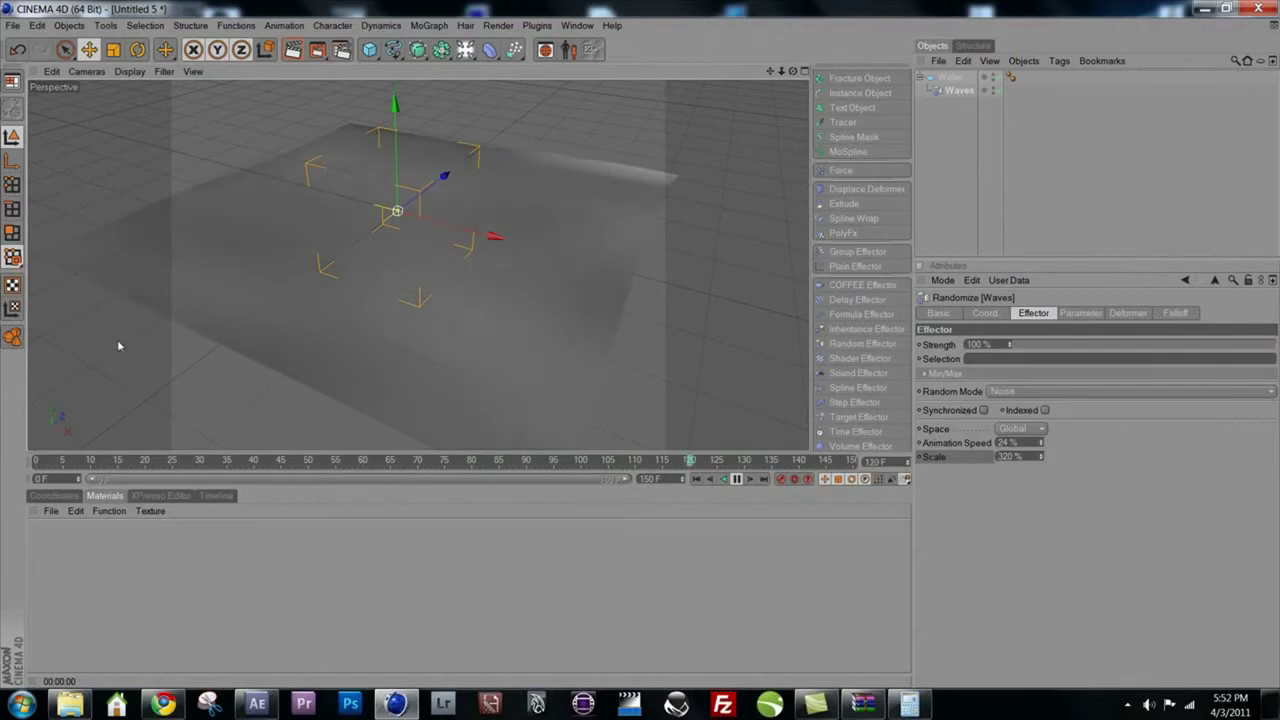
- Set the Waves position randomization to P.Z 199 m, with P.X and P.Y at 0 m
click(1080, 313)
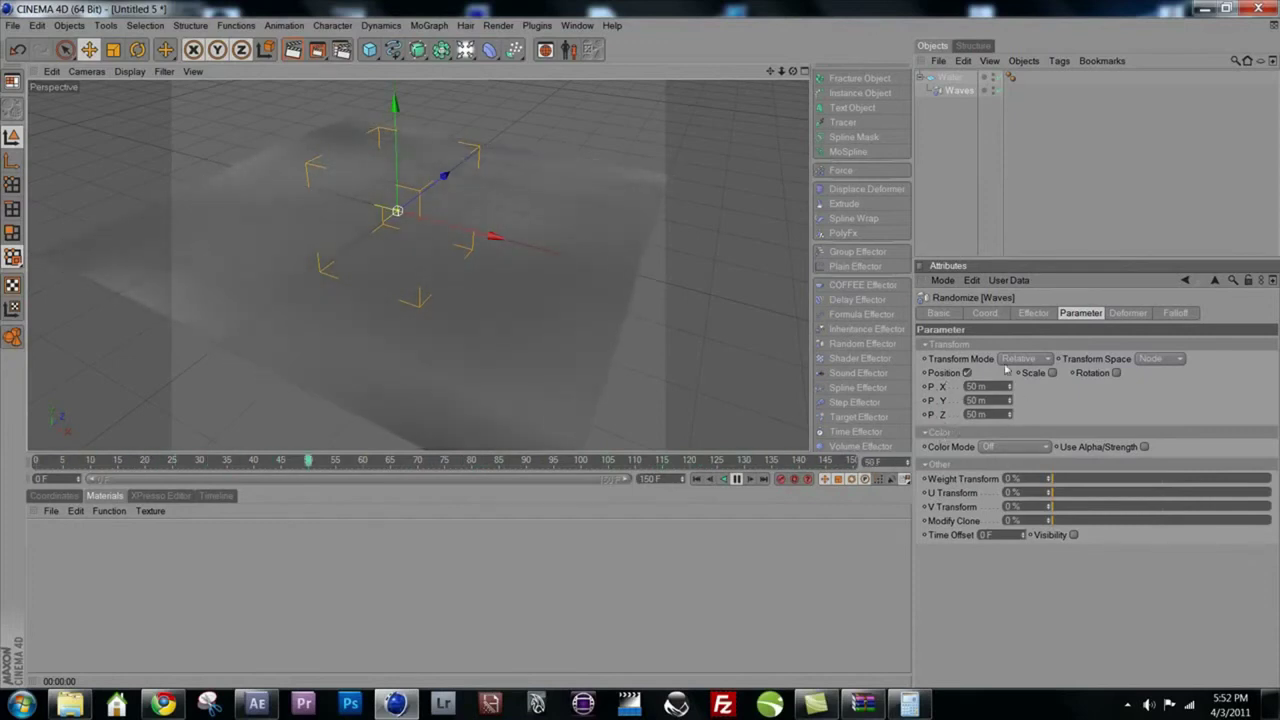
drag(1010, 414, 1034, 322)
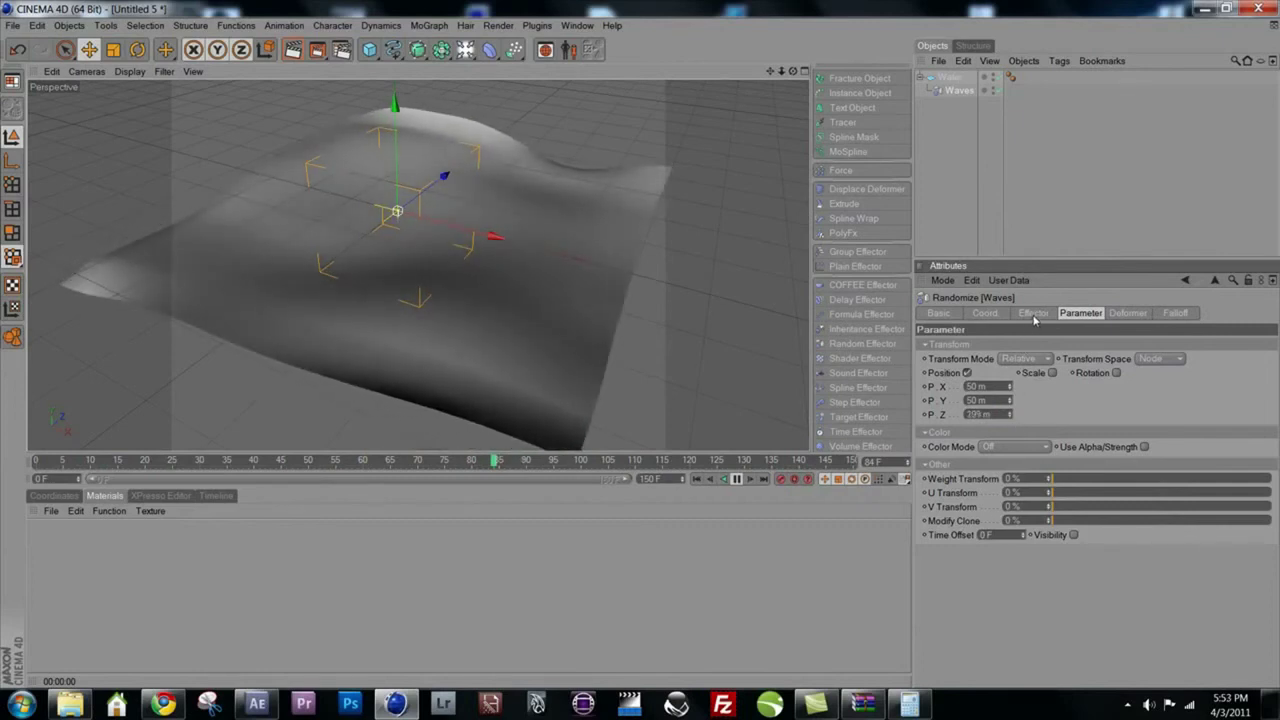
double_click(985, 386)
text(0)
key(Tab)
text(0)
key(Return)
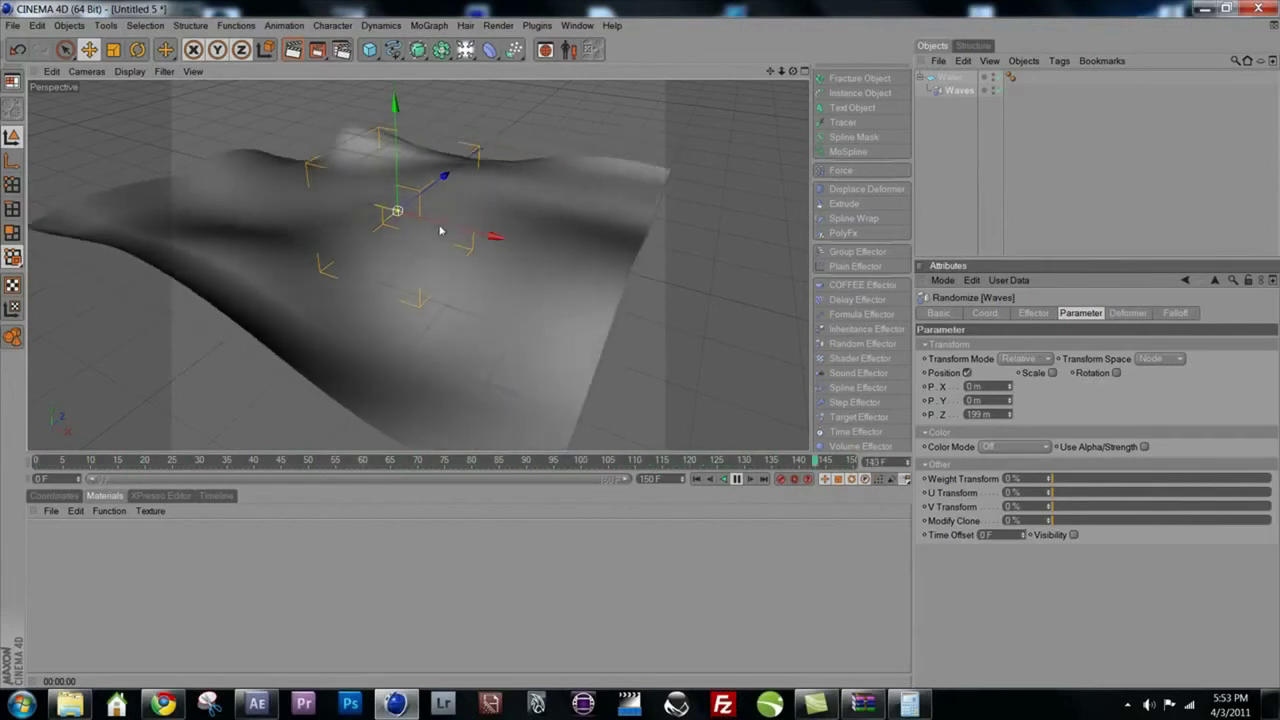
- Tune the Waves effector to 12% Animation Speed and 243% Scale, checking the swells from low angles
click(1033, 313)
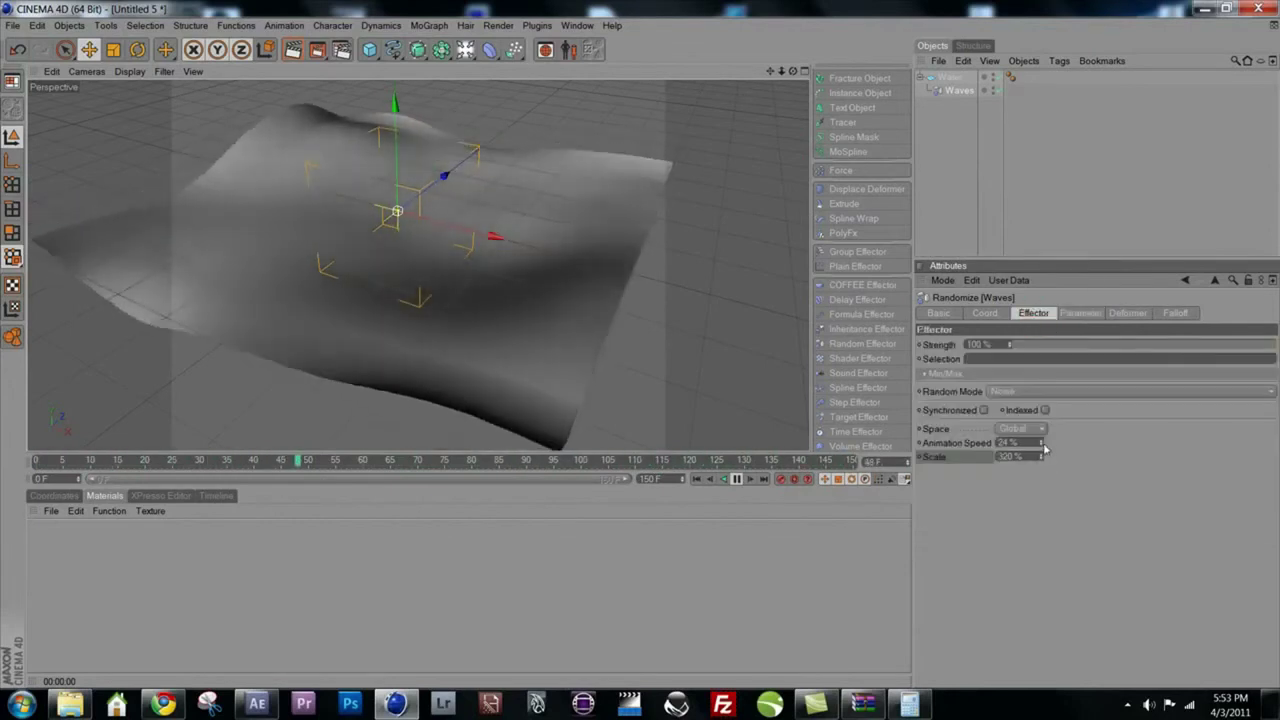
drag(1041, 442, 1062, 373)
drag(1043, 441, 1043, 444)
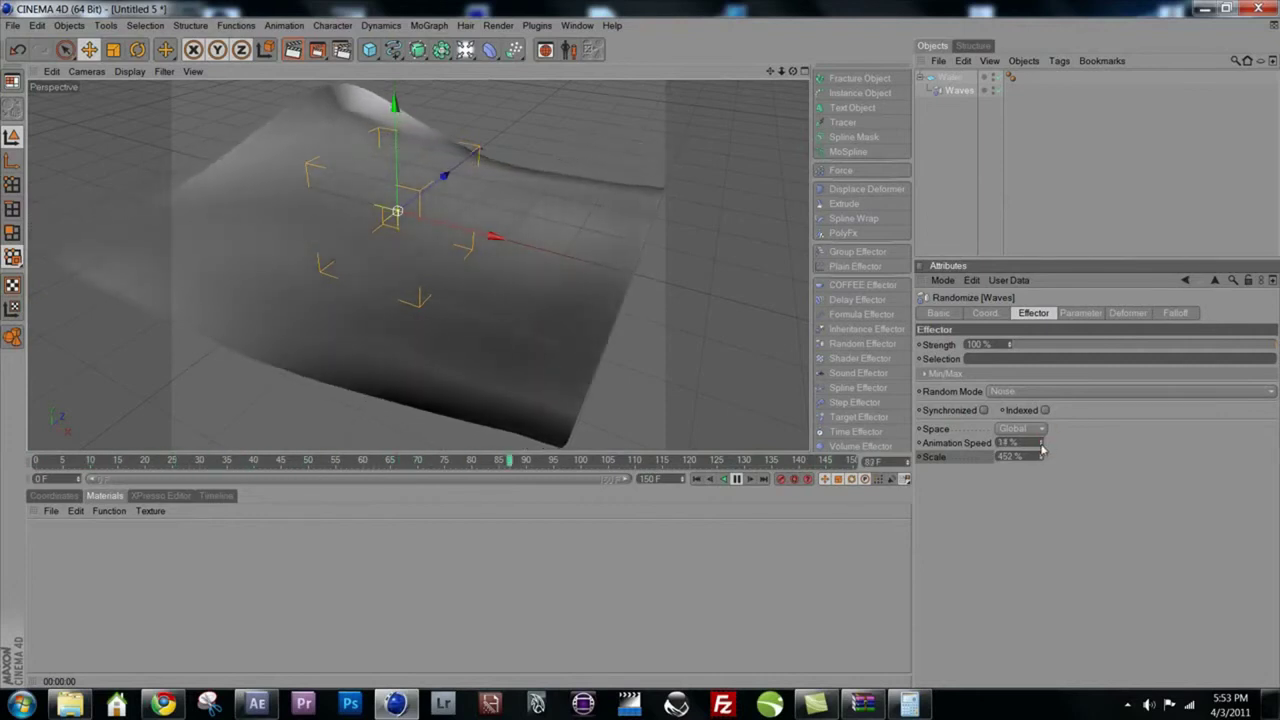
drag(1042, 447, 1038, 561)
alt+drag(360, 396, 575, 336)
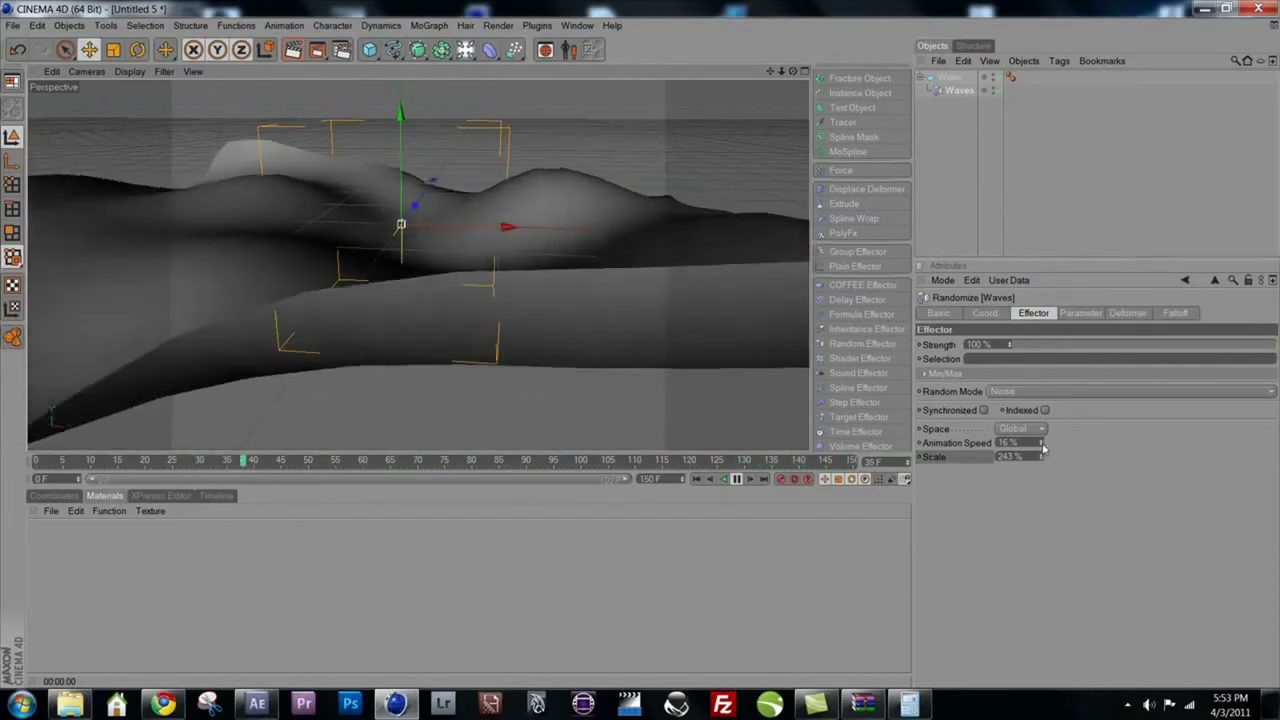
drag(1041, 444, 1043, 454)
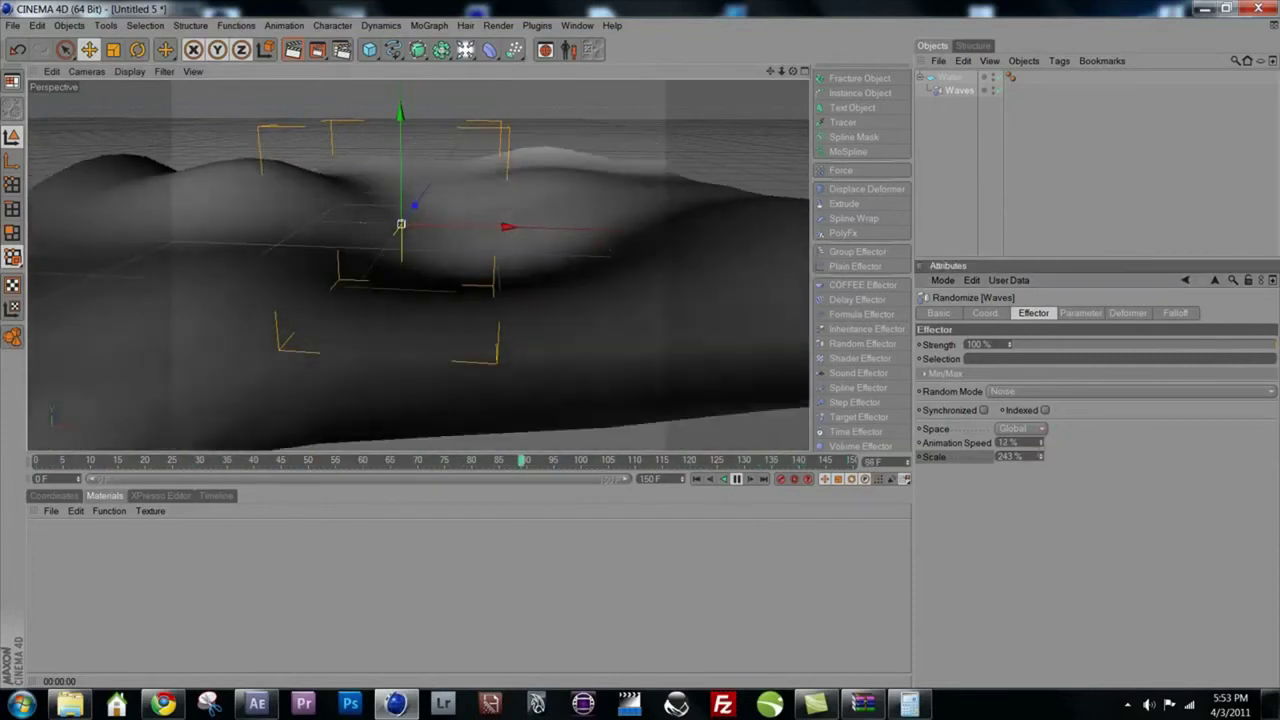
alt+drag(457, 317, 466, 343)
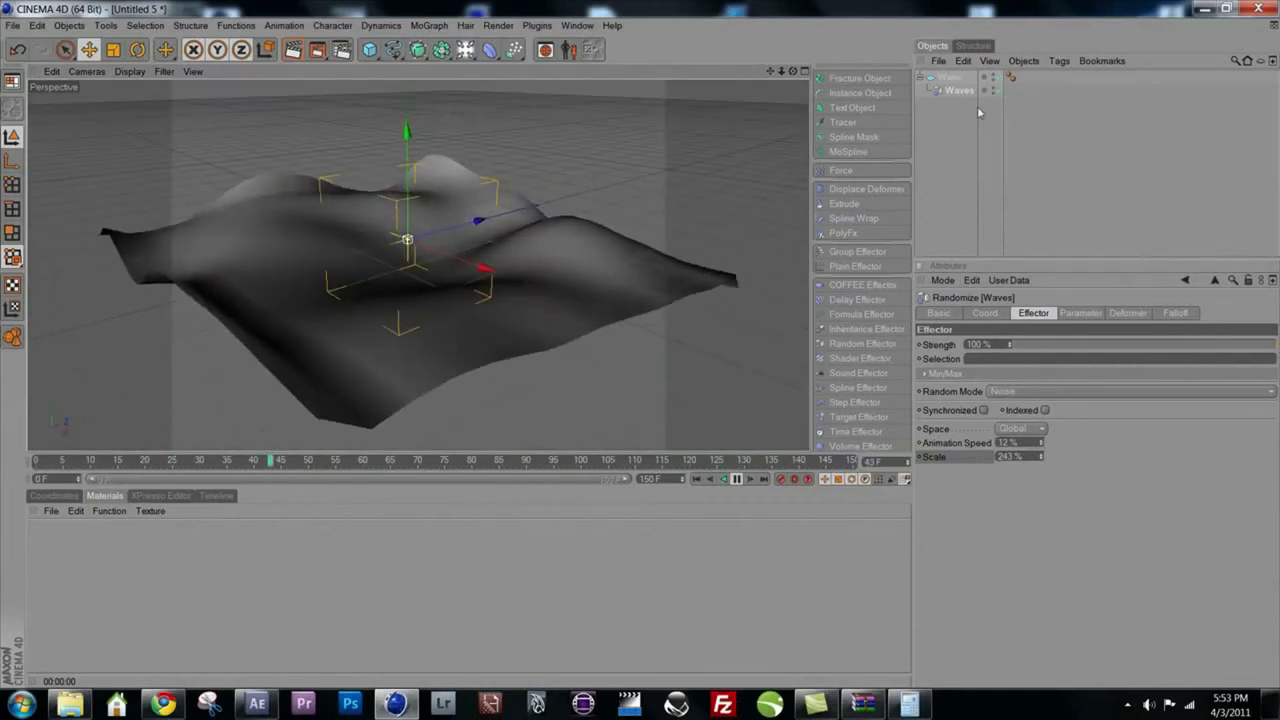
- Resize the Water plane to 3740 m wide by 2990 m high, viewing toward the horizon
click(946, 77)
drag(1040, 345, 1072, 287)
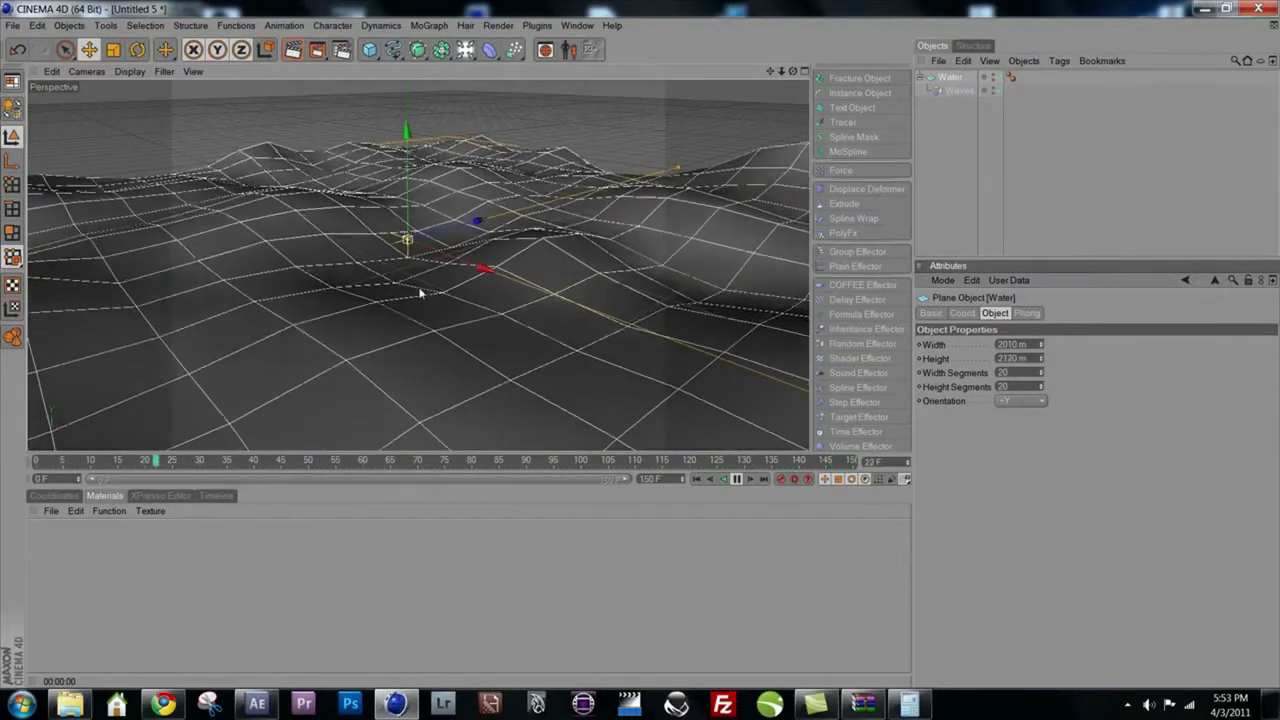
alt+drag(390, 327, 533, 268)
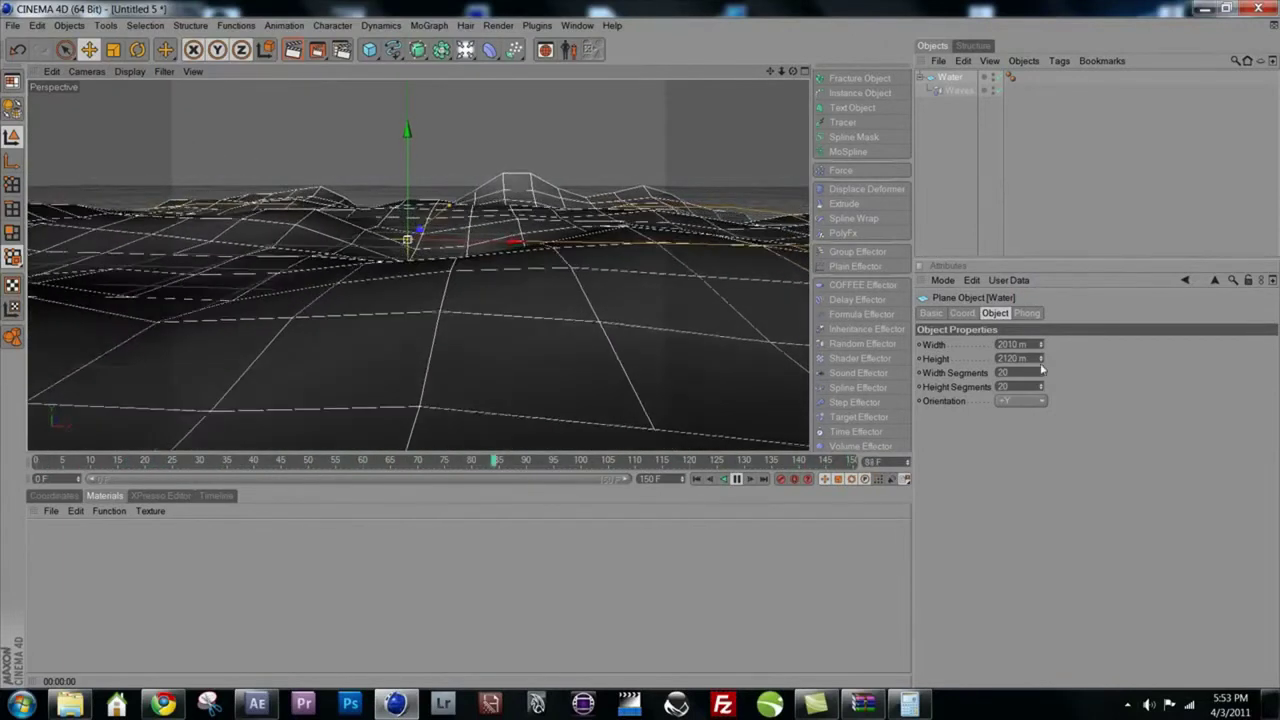
drag(1043, 343, 1066, 240)
drag(1040, 358, 1040, 300)
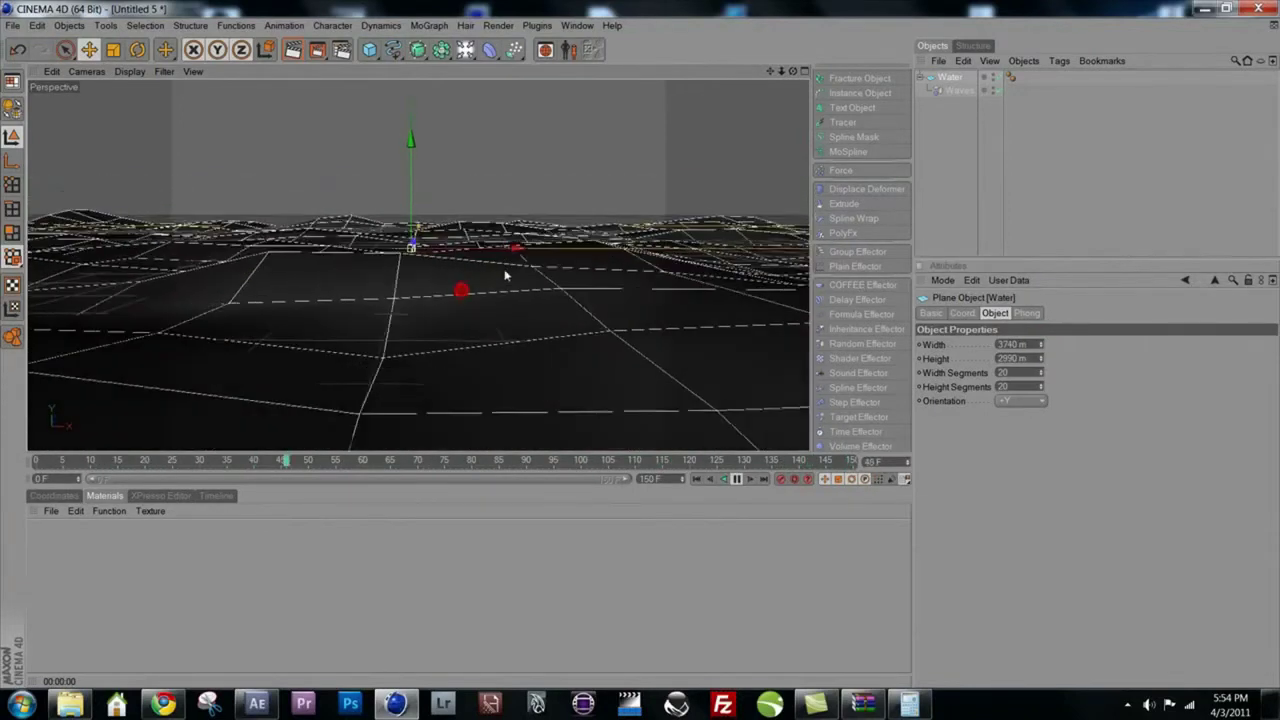
click(545, 317)
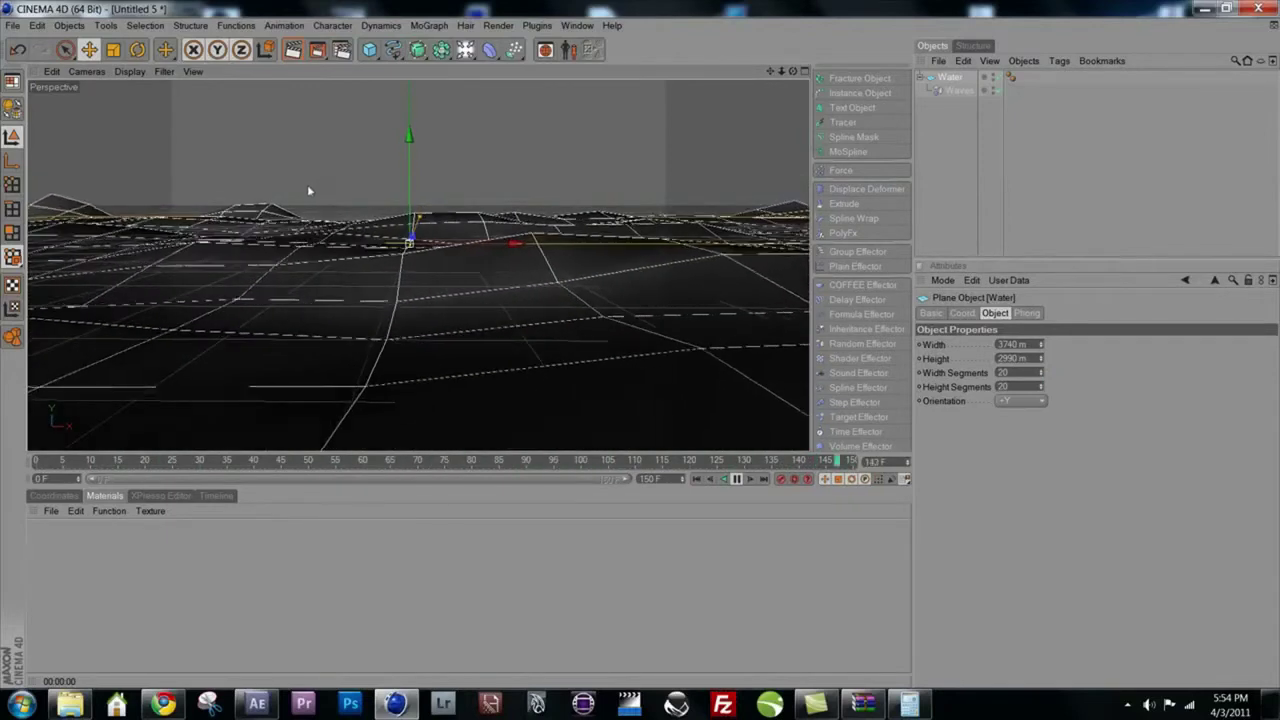
- Raise the Waves effector's noise scale from 243% to 342%, then reselect the Water plane
click(958, 91)
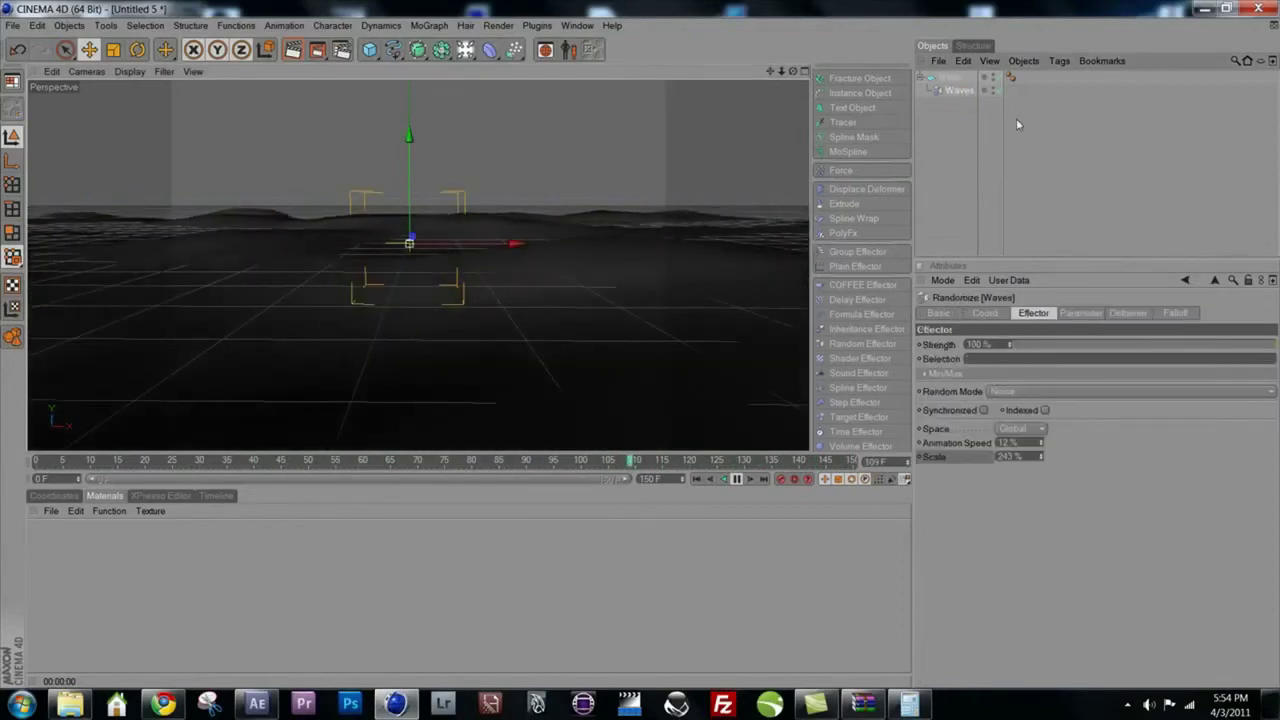
mouse_move(1054, 463)
mouse_down()
mouse_move(1055, 418)
mouse_move(1043, 441)
mouse_up()
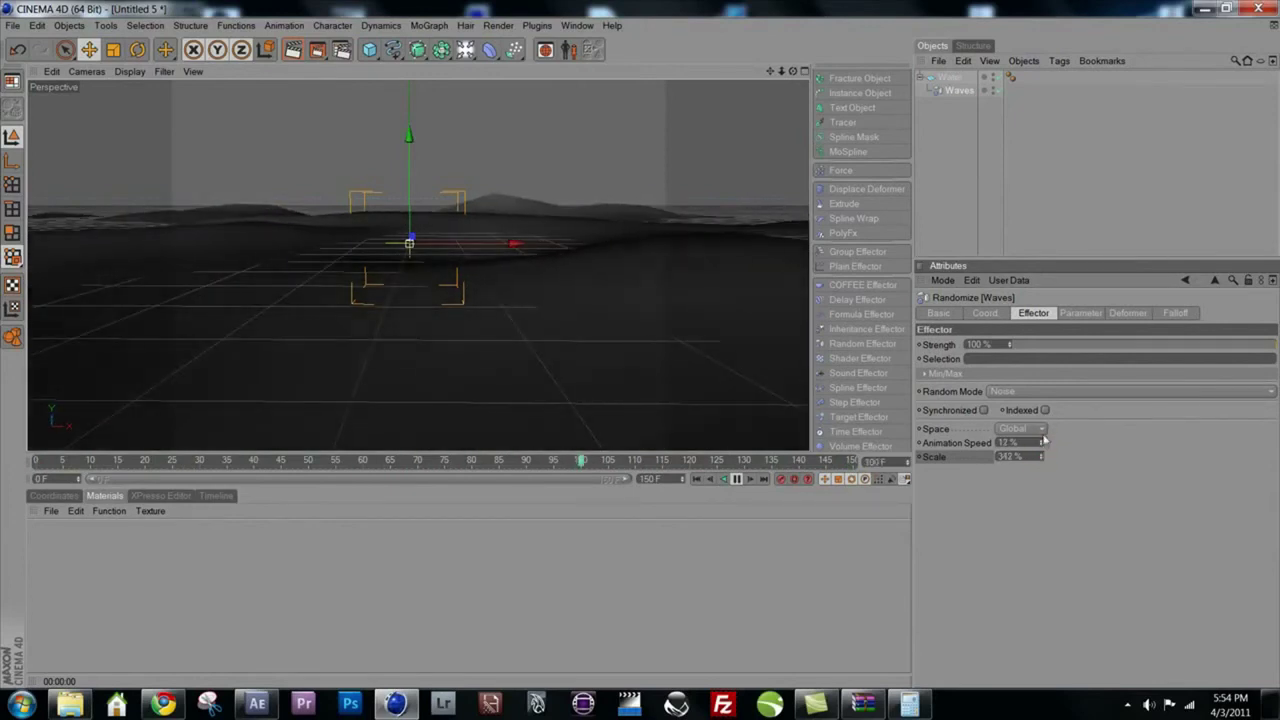
click(943, 79)
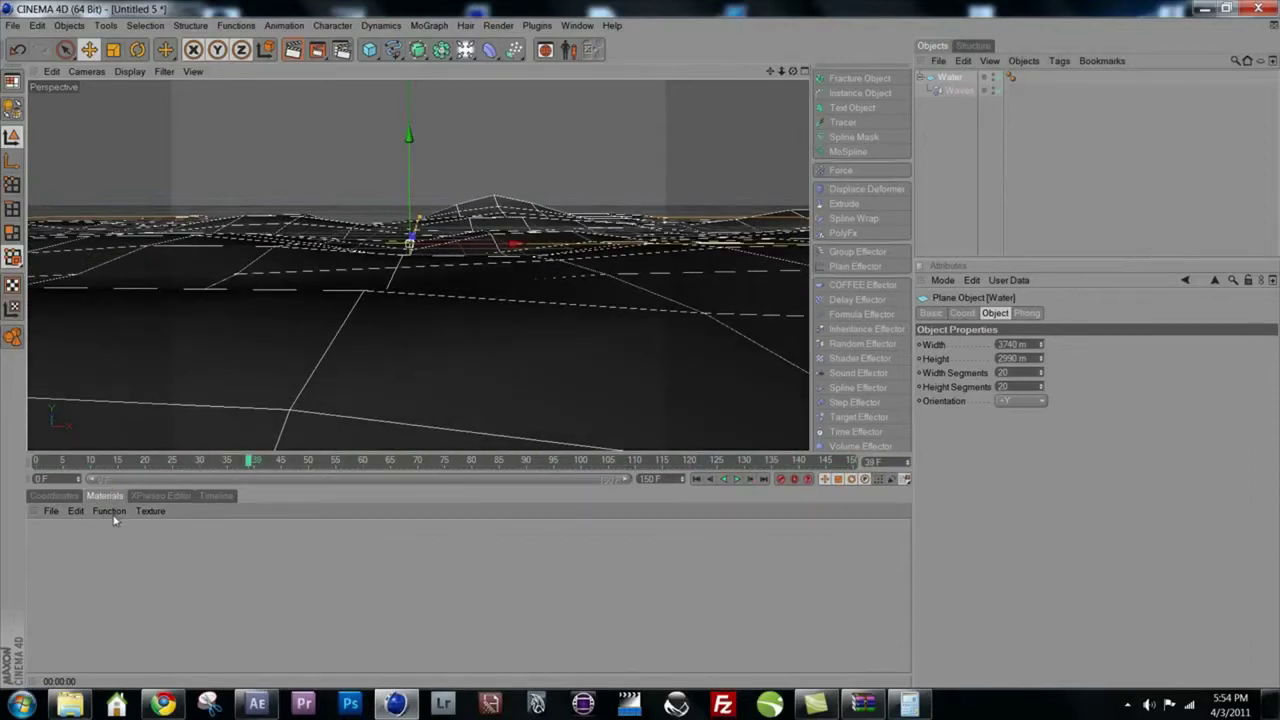
- Create a new material named Water Main
click(52, 512)
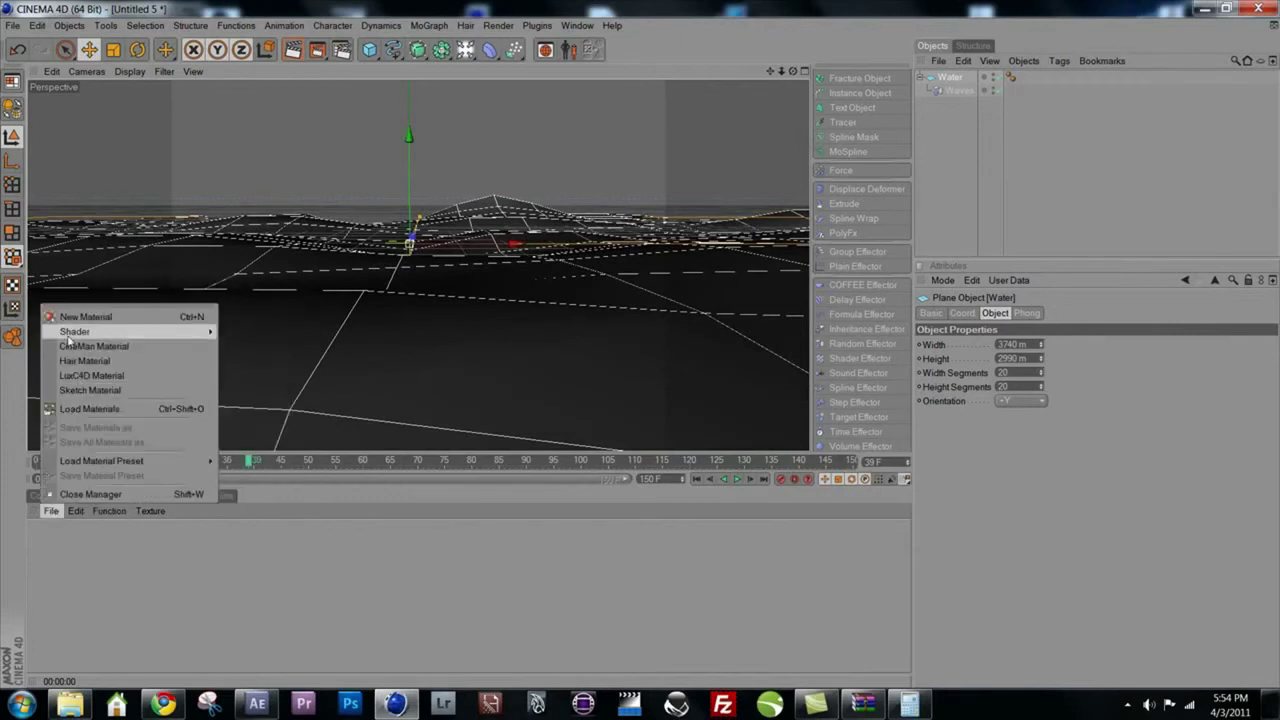
click(85, 316)
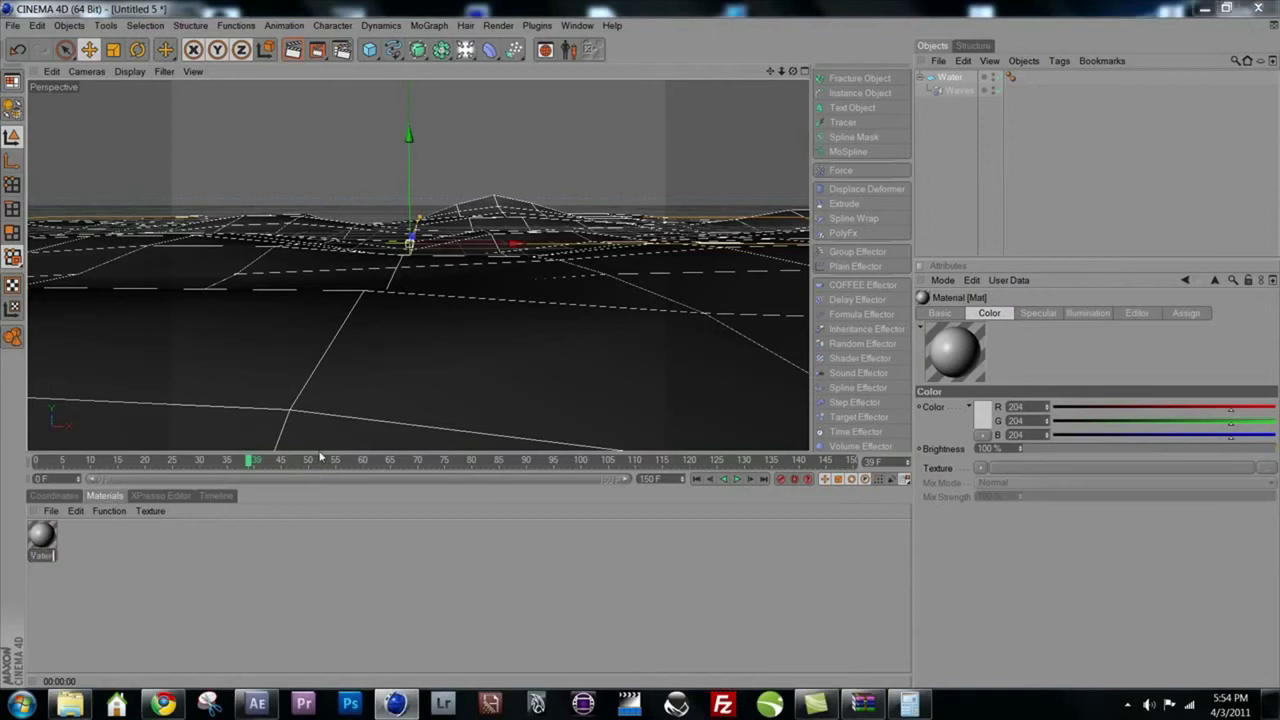
text(Main)
key(Return)
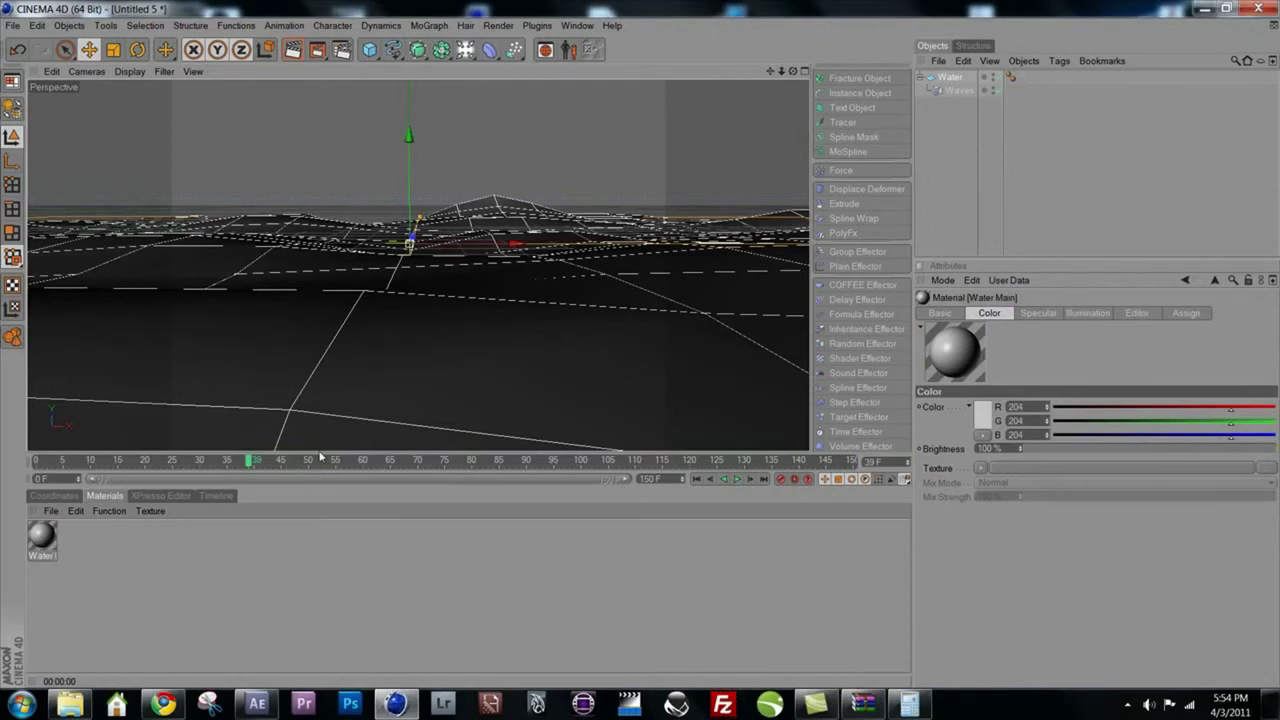
- Set the Water Main colour to dark blue R0 G43 B65
double_click(42, 540)
drag(411, 100, 665, 124)
click(466, 232)
click(627, 177)
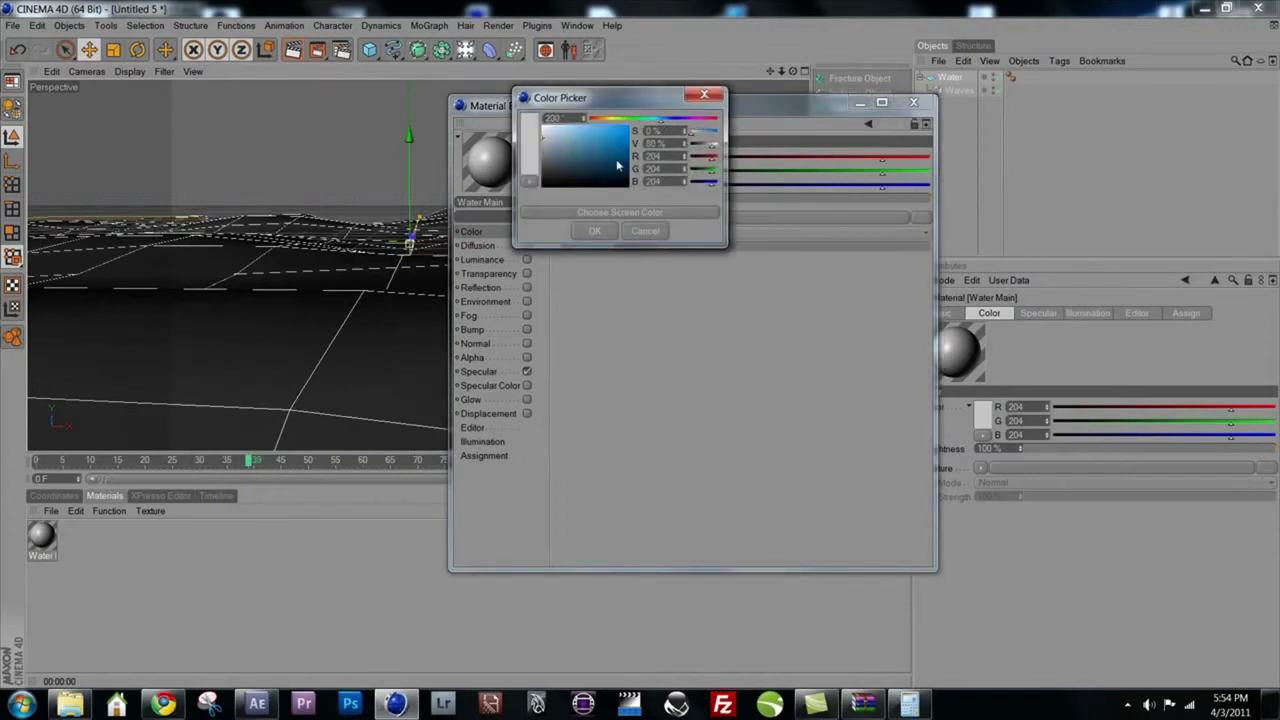
click(615, 163)
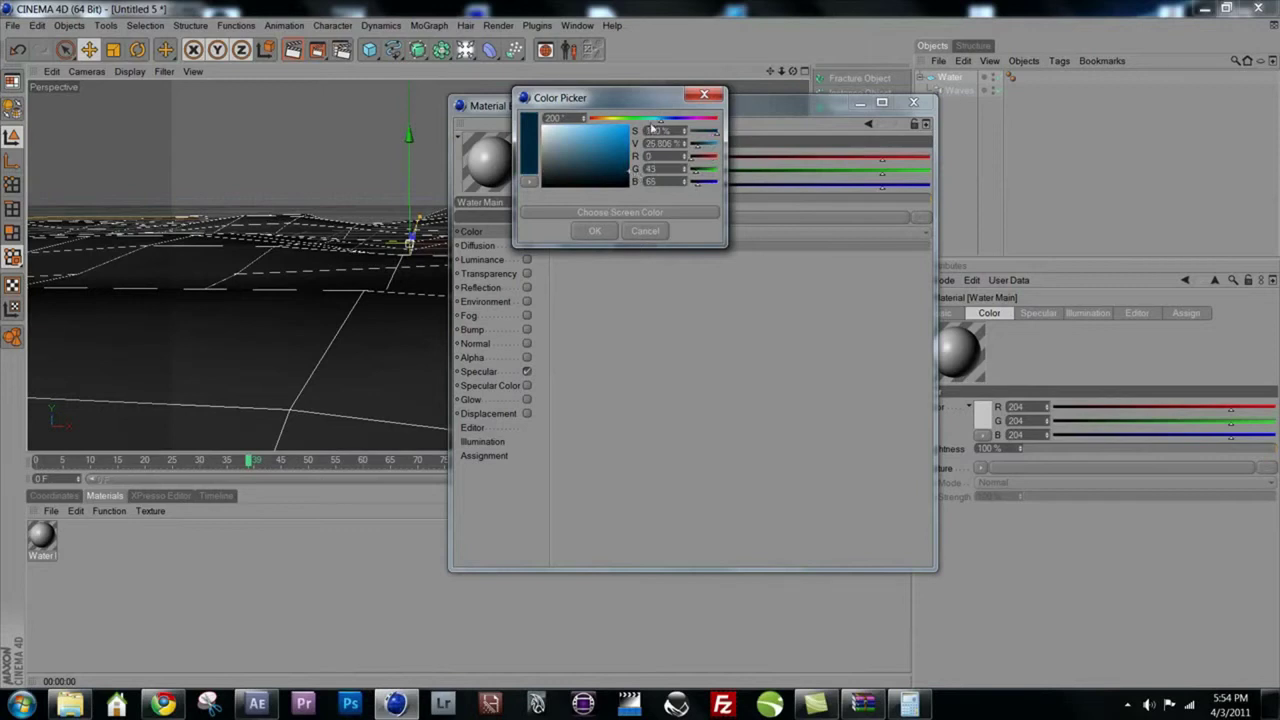
click(594, 230)
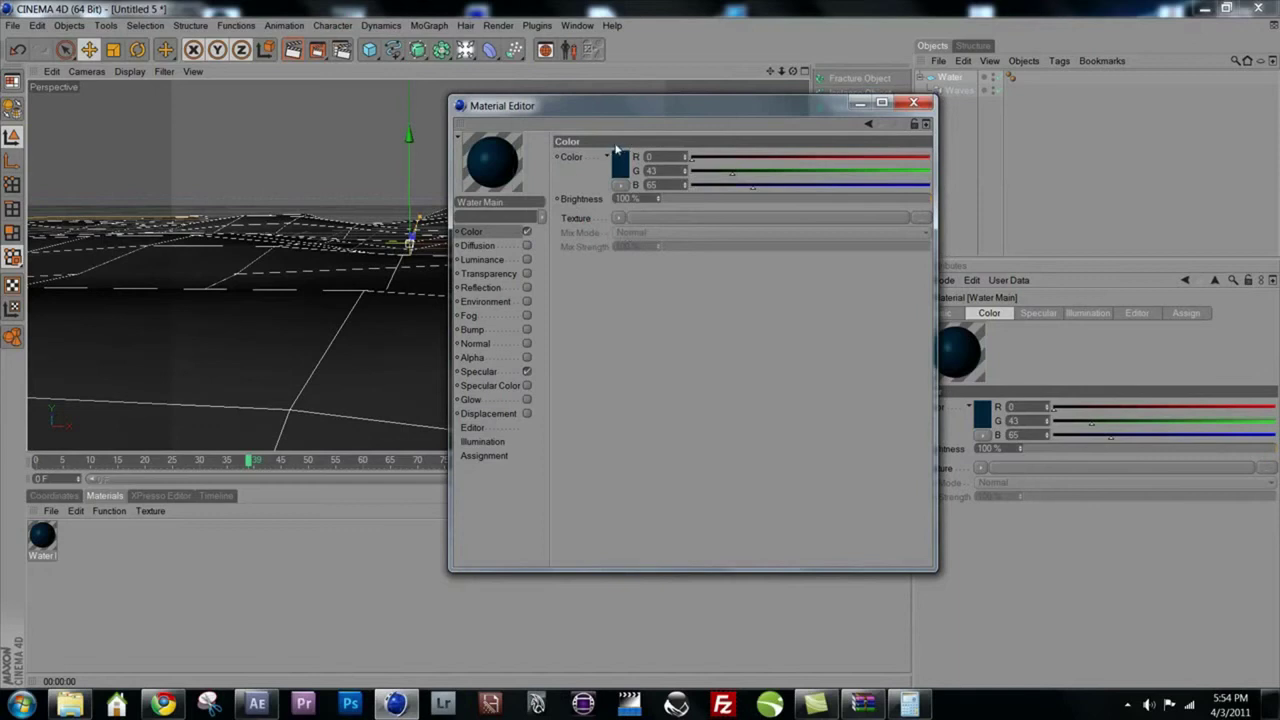
- Enable reflection on Water Main with a Fresnel texture
click(482, 287)
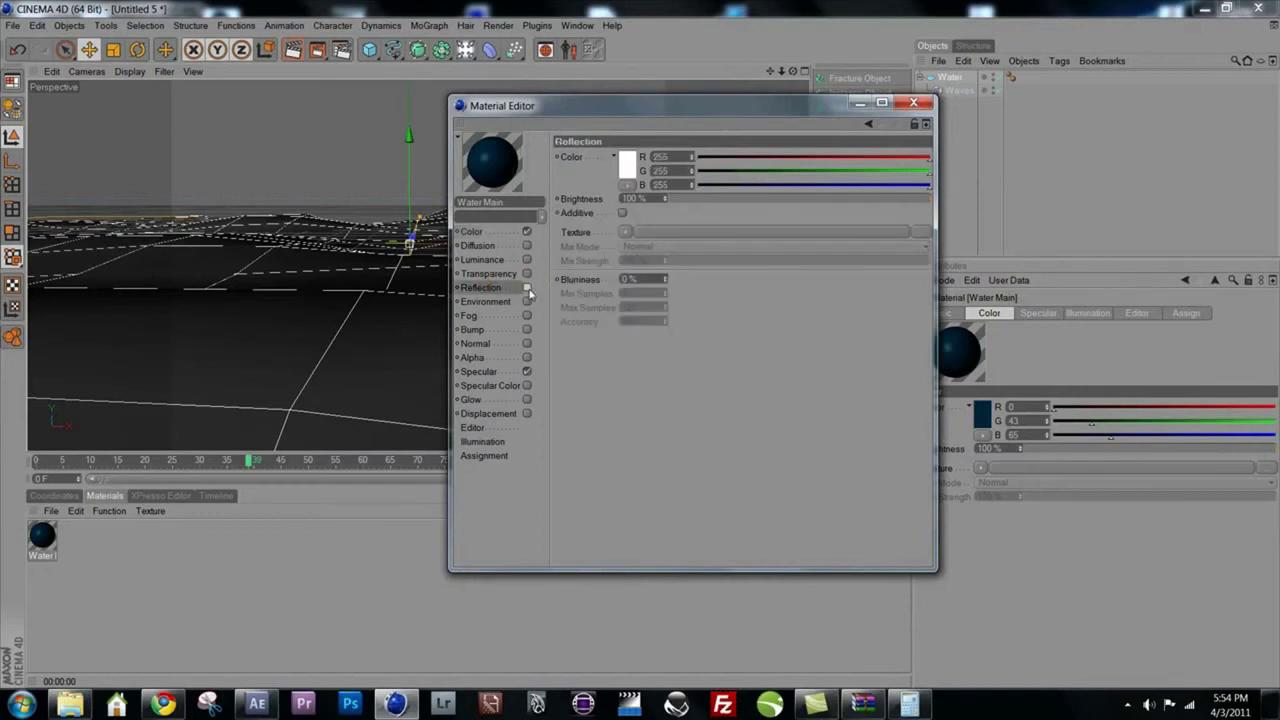
click(527, 287)
click(625, 231)
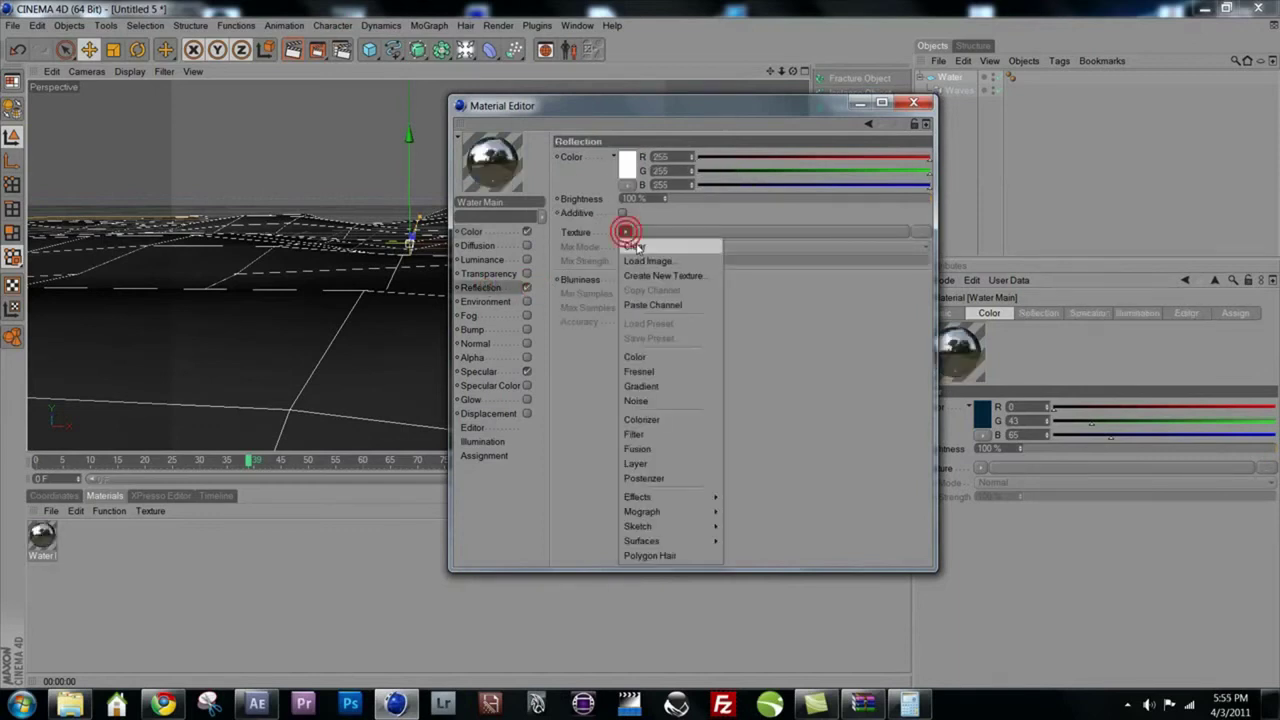
click(666, 372)
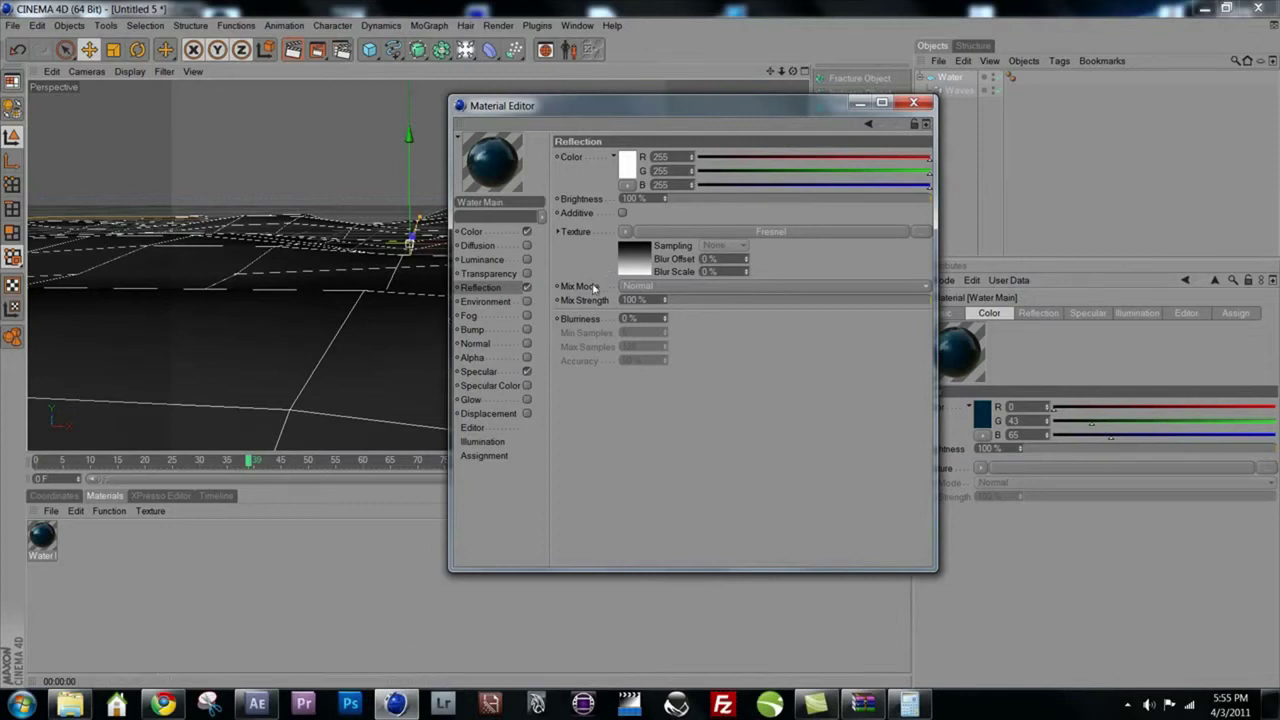
- Enable bump on Water Main using a Noise shader and show its settings
click(500, 329)
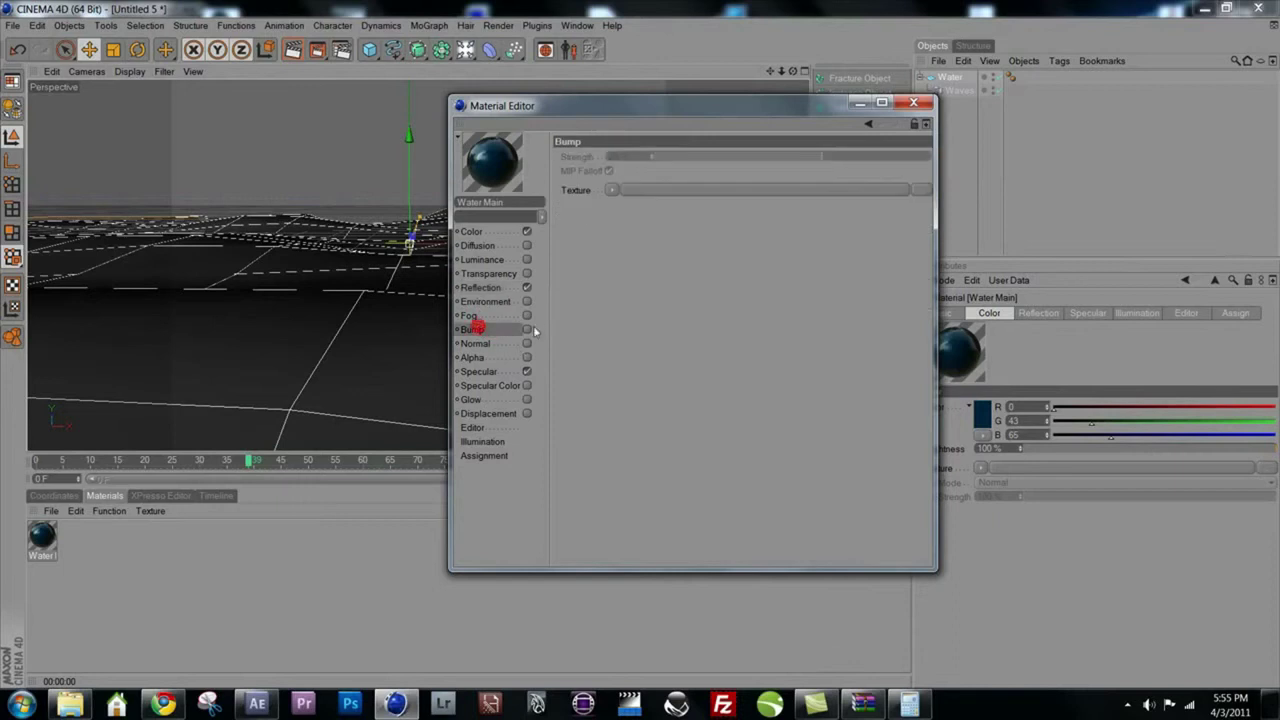
click(527, 329)
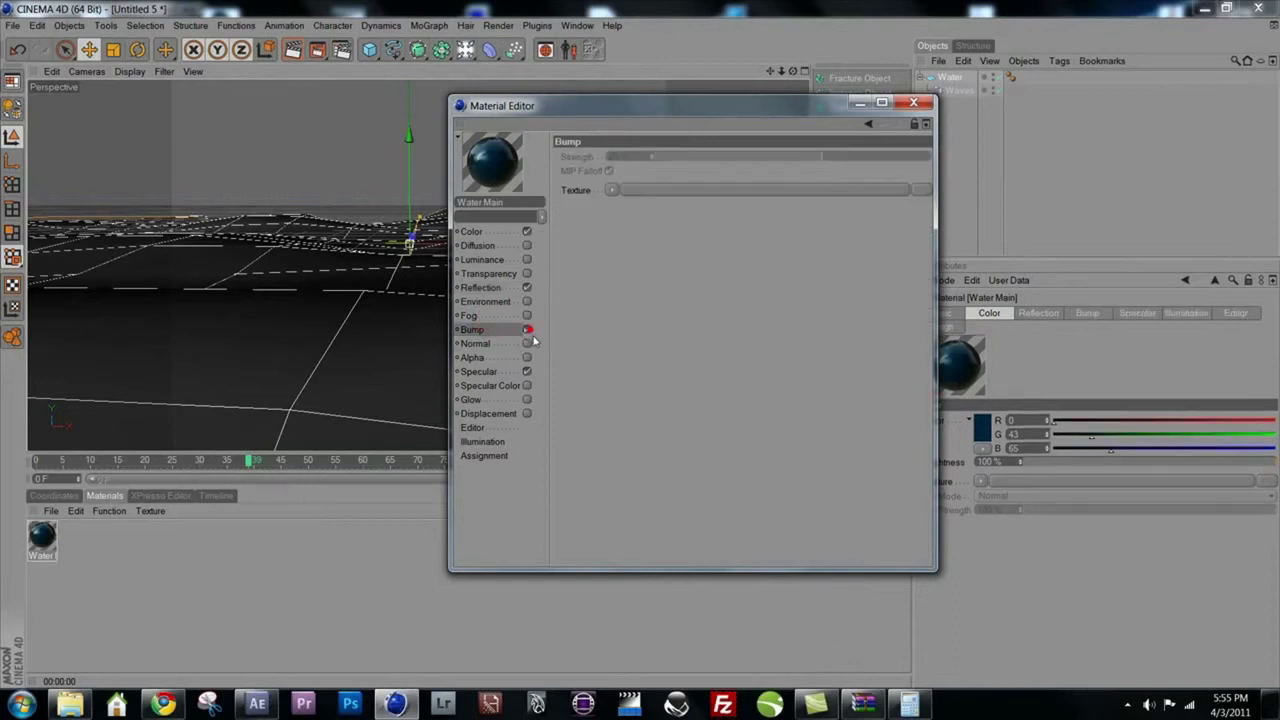
click(612, 191)
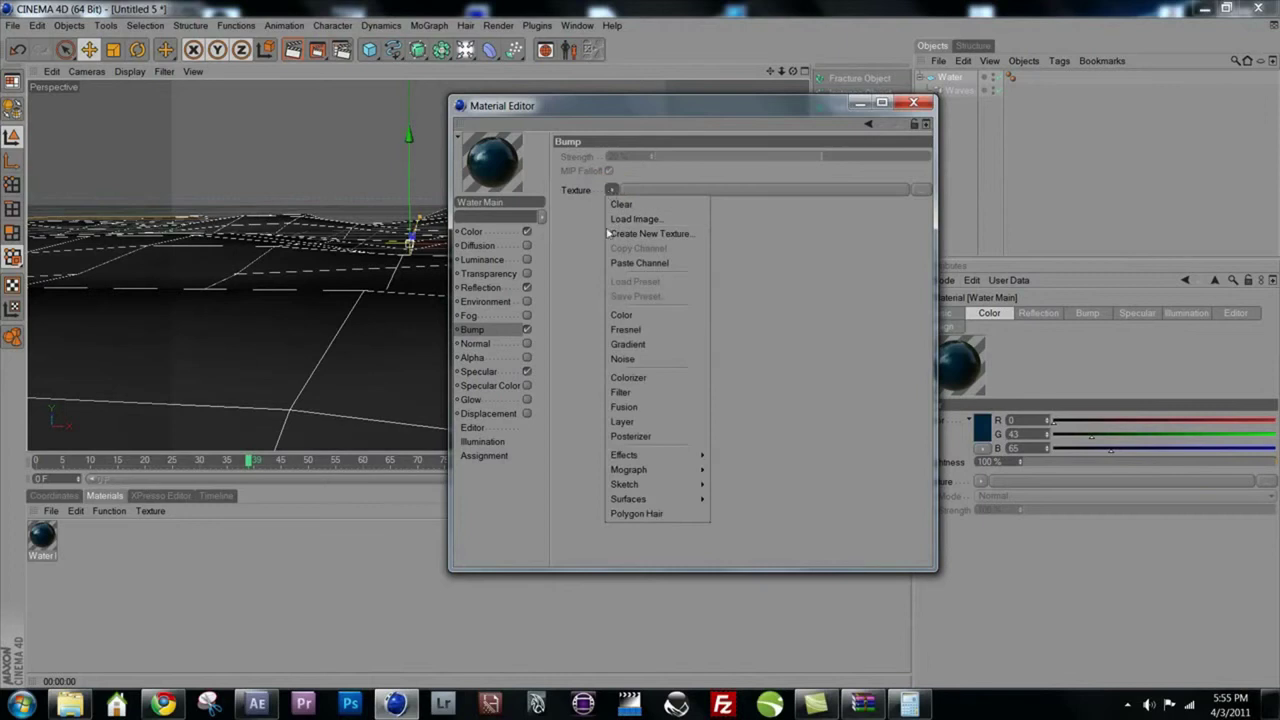
click(616, 357)
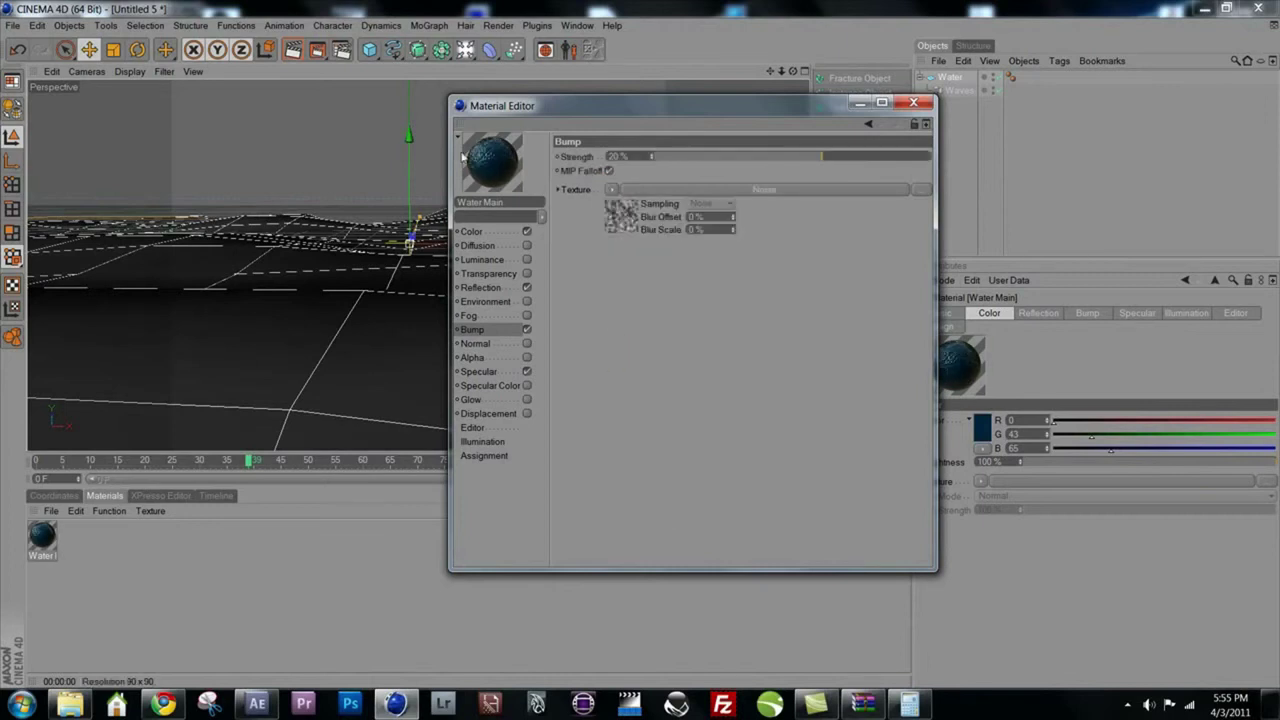
click(650, 191)
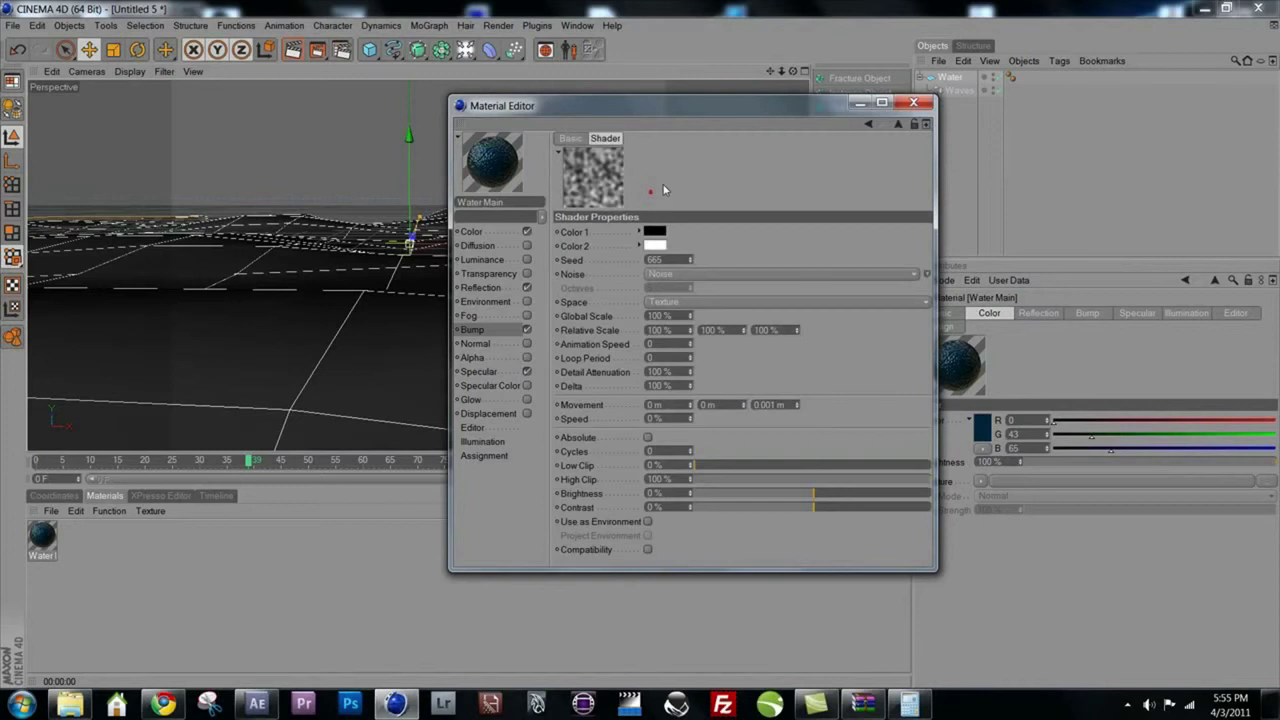
- Set the bump noise type to Stupl after briefly trying Wavy Turbulence
click(676, 275)
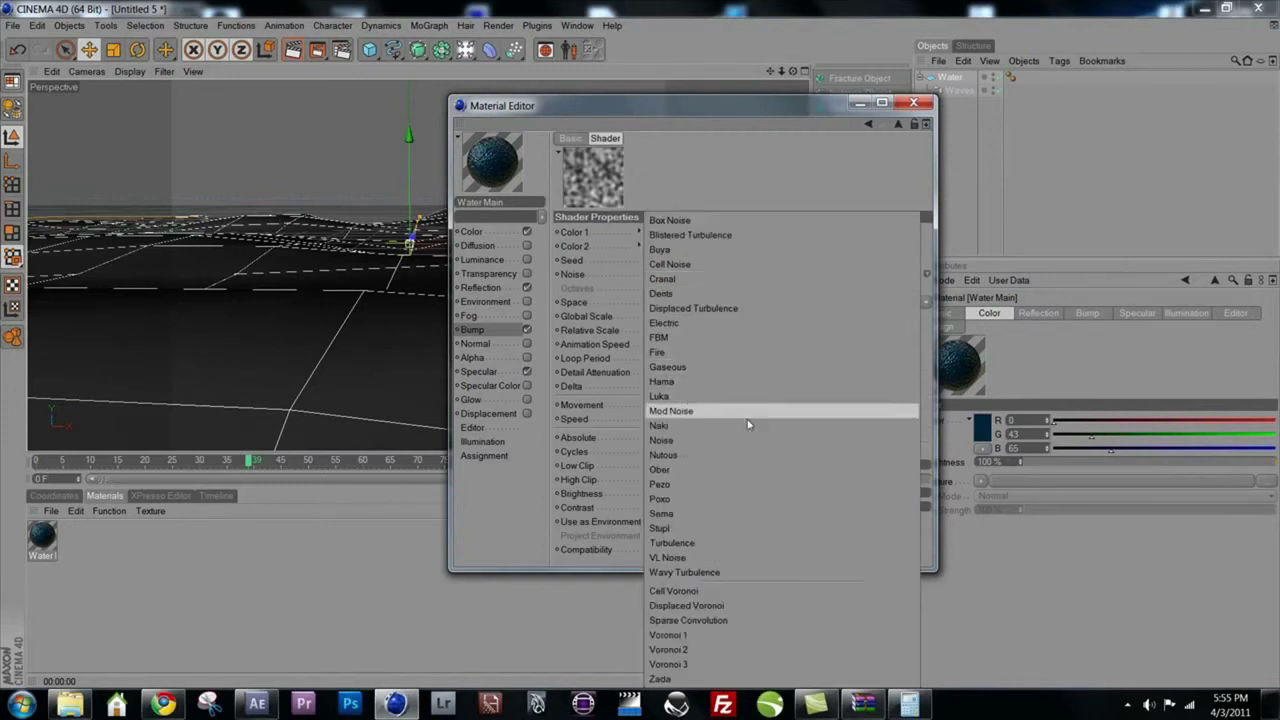
click(678, 529)
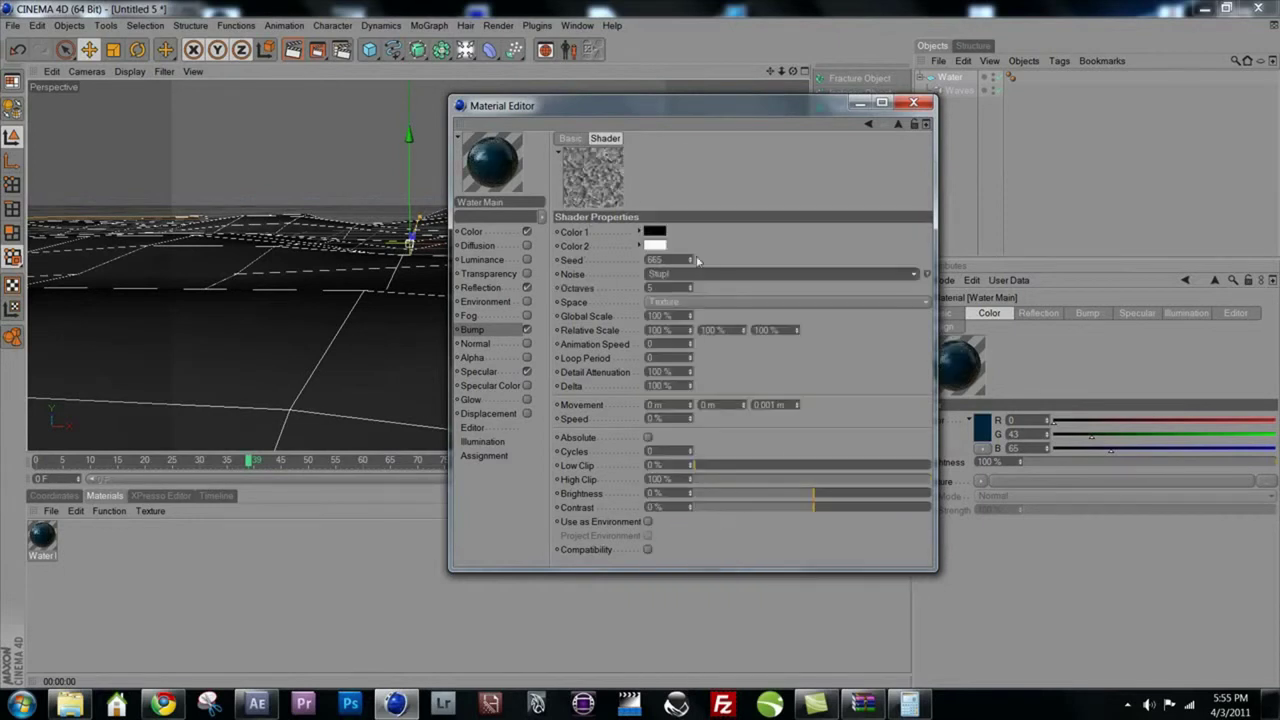
click(658, 274)
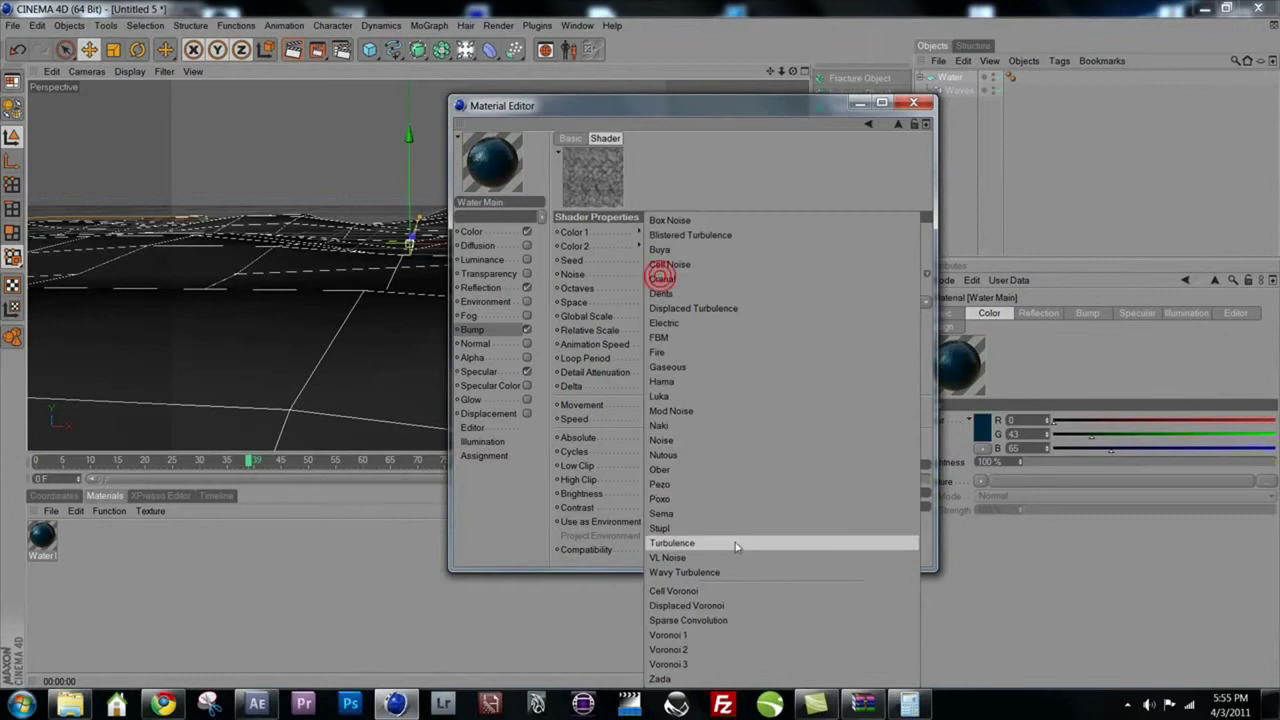
click(730, 572)
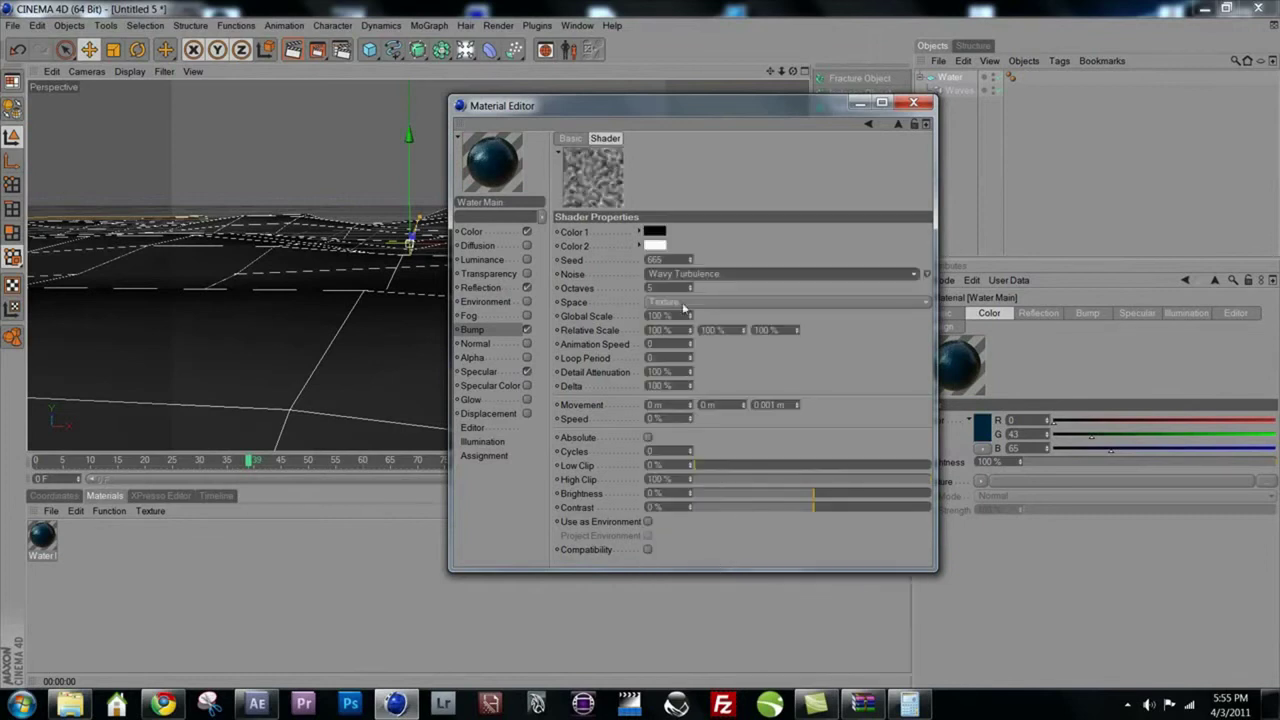
click(694, 274)
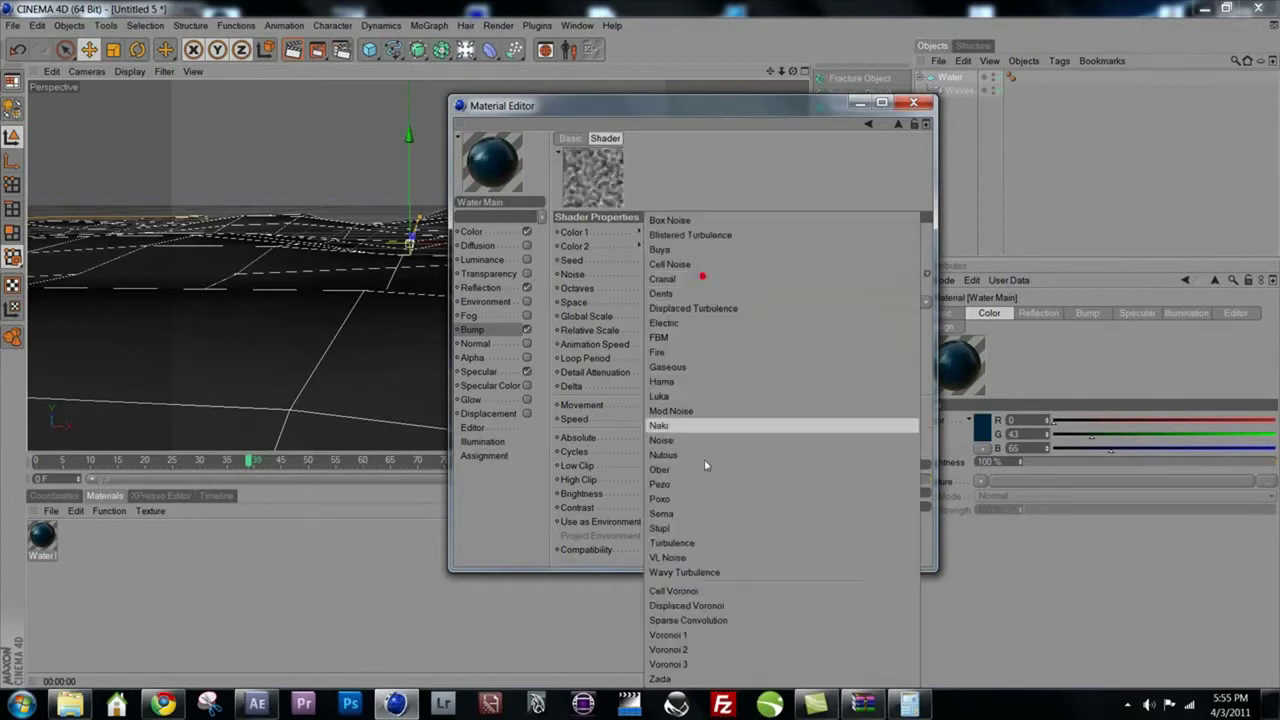
click(711, 530)
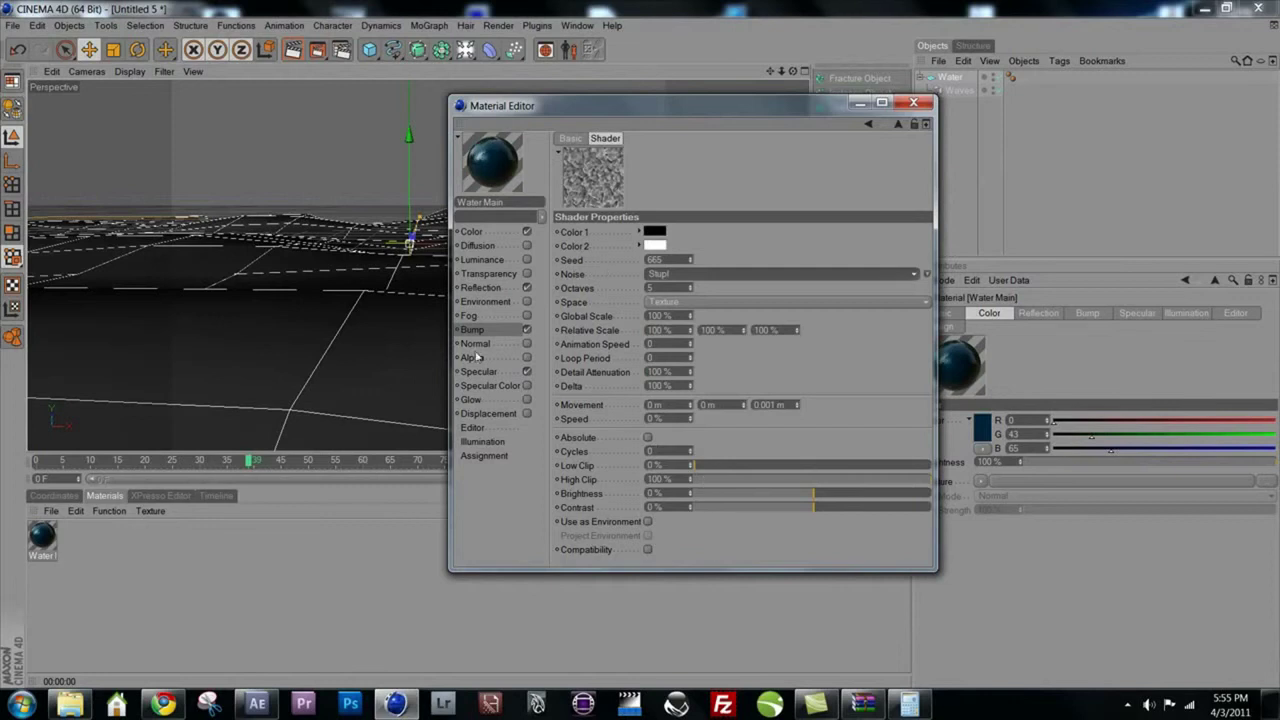
- Set the noise global scale to 261% and the second relative scale to 331%
drag(689, 317, 693, 249)
drag(691, 317, 691, 313)
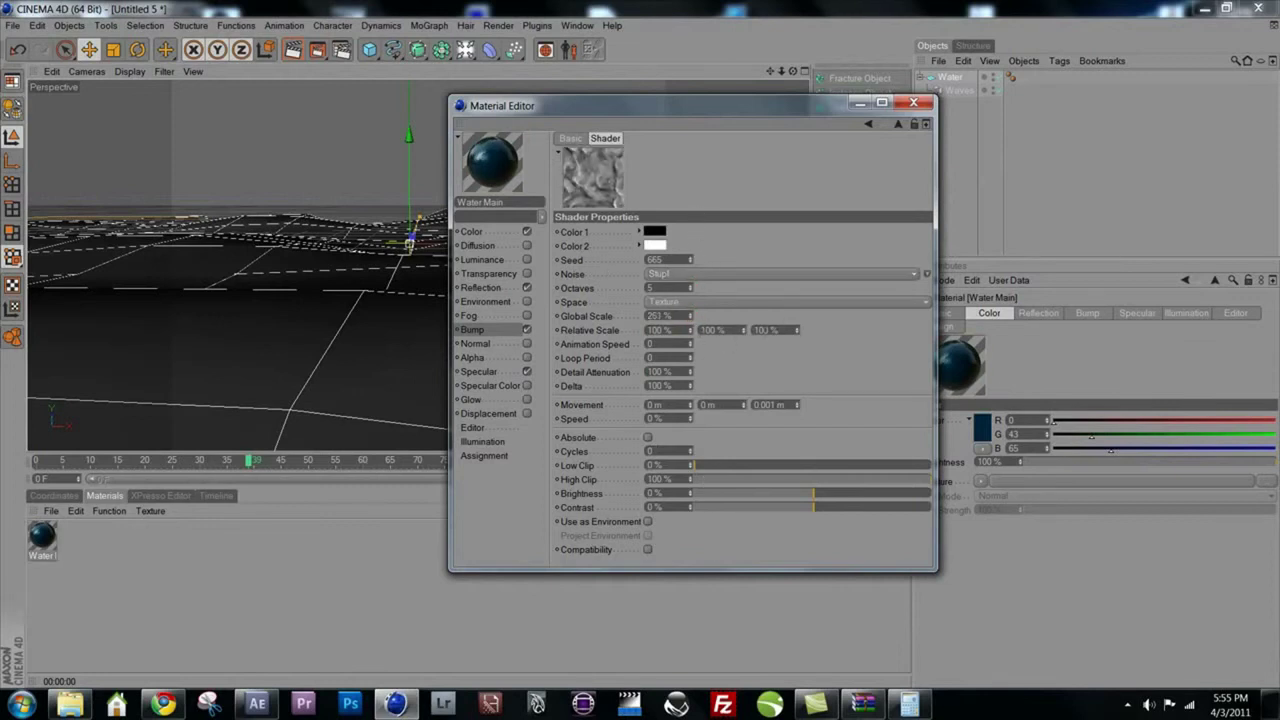
click(578, 334)
drag(743, 334, 762, 255)
mouse_move(742, 331)
mouse_down()
mouse_move(741, 381)
mouse_move(737, 315)
mouse_up()
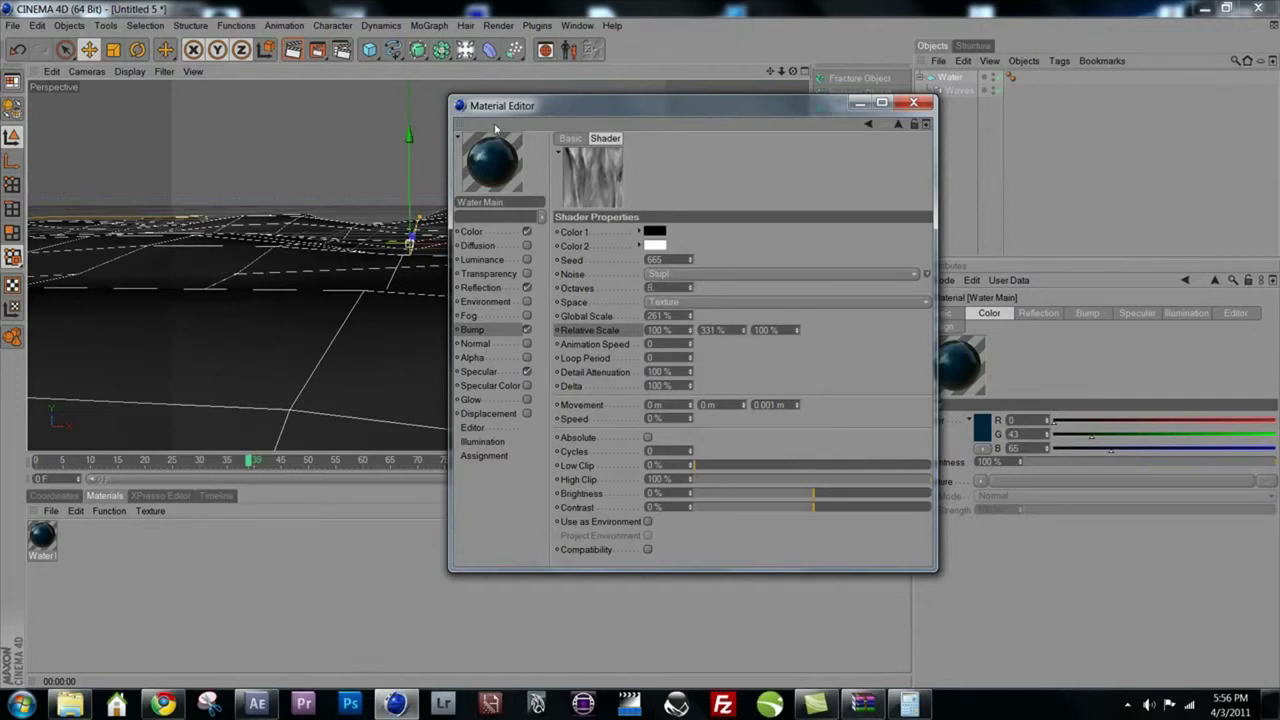
- Set the noise animation speed to 0.5 and animate the shader preview
click(727, 180)
click(589, 345)
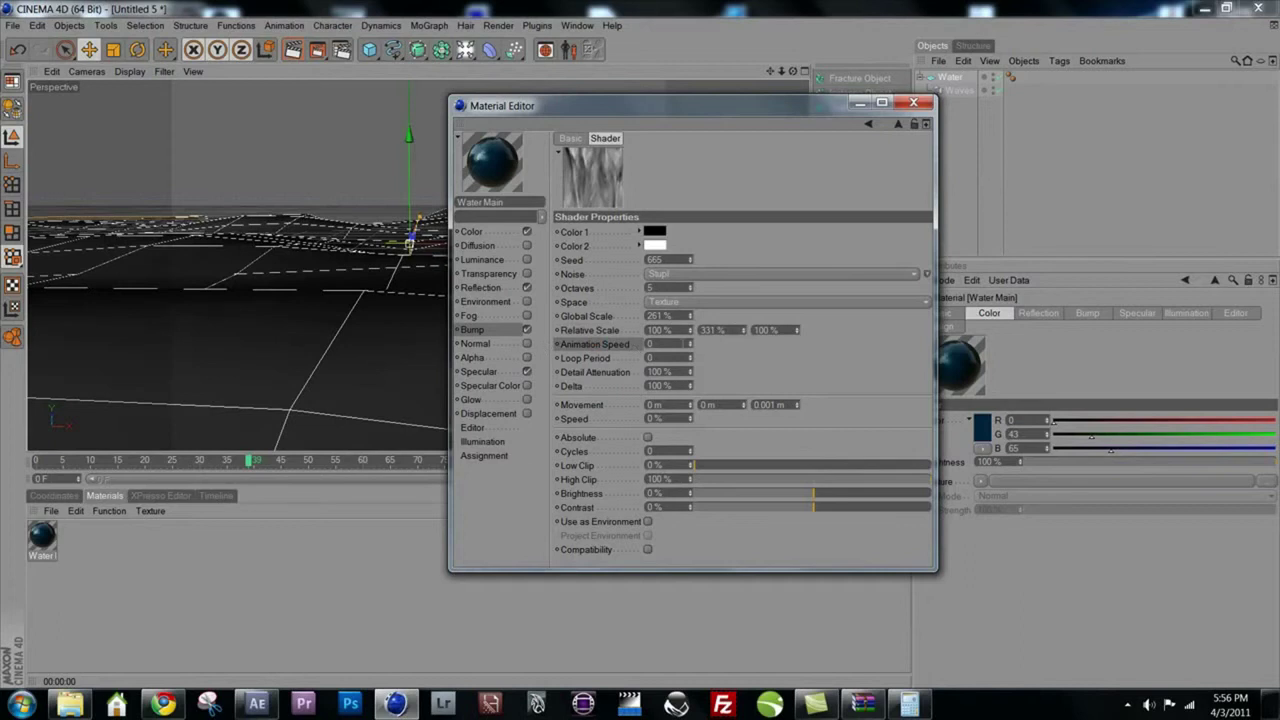
text(0.5)
key(Return)
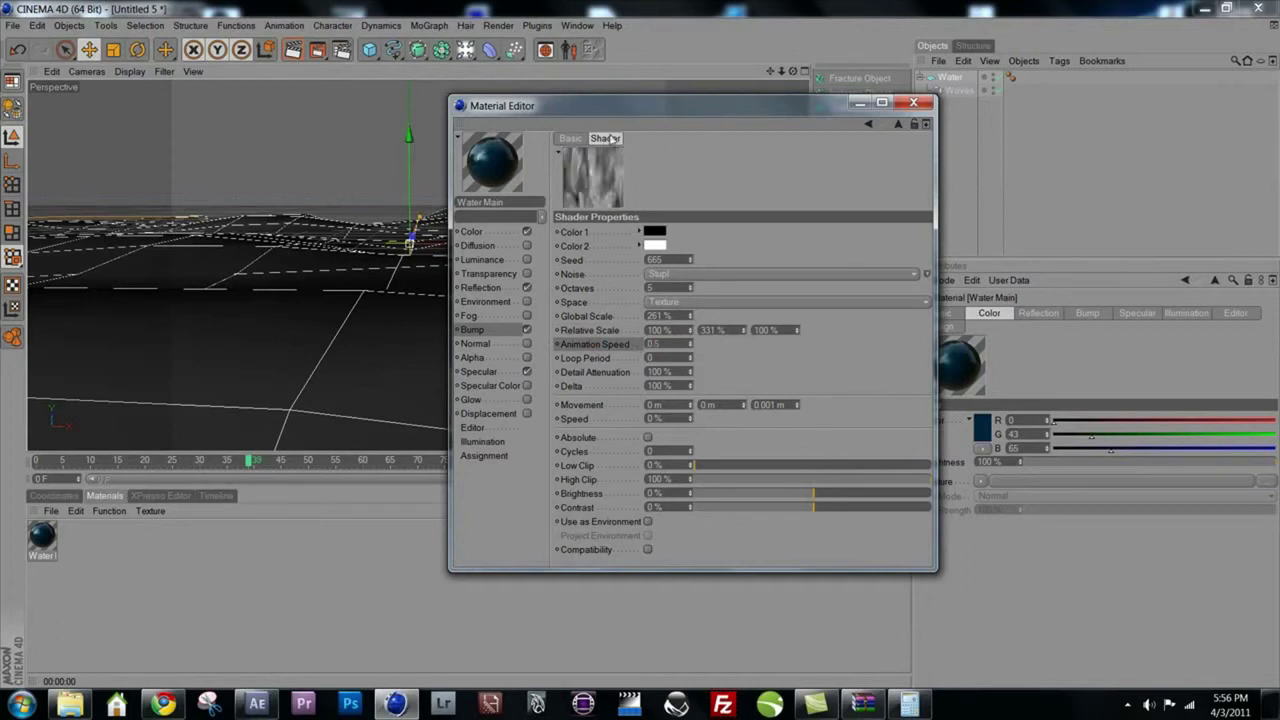
right_click(590, 176)
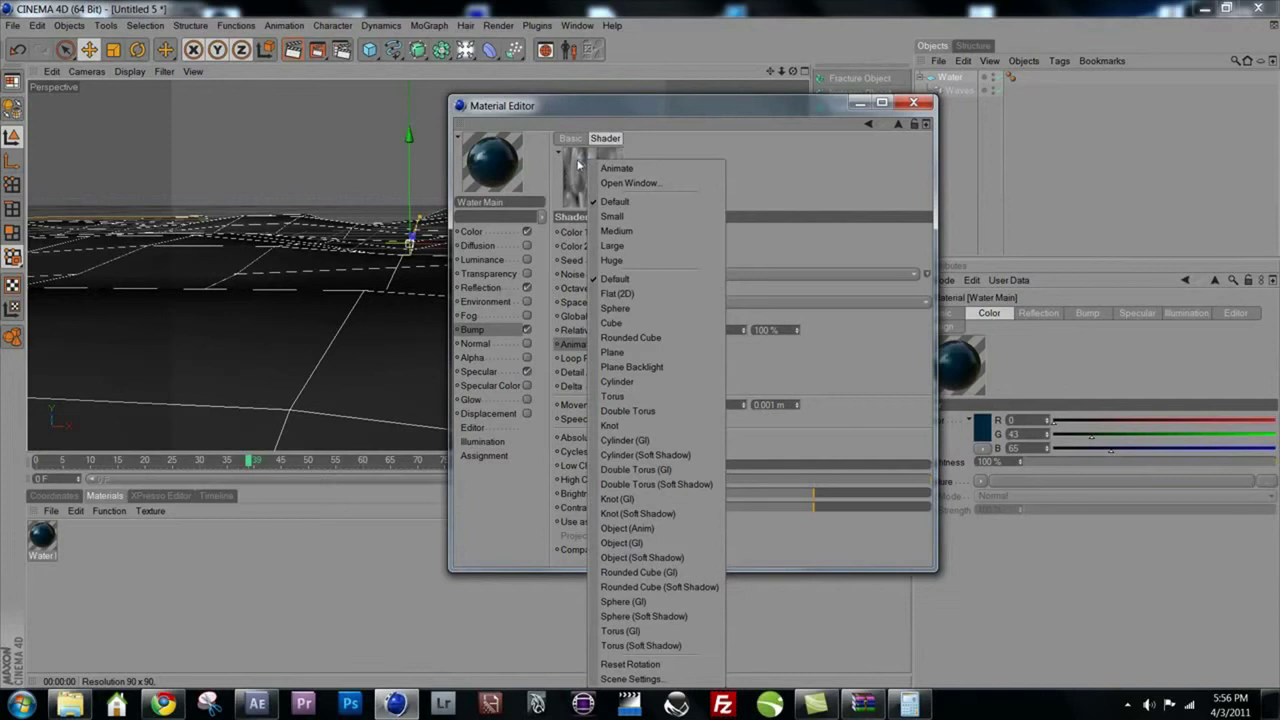
click(617, 169)
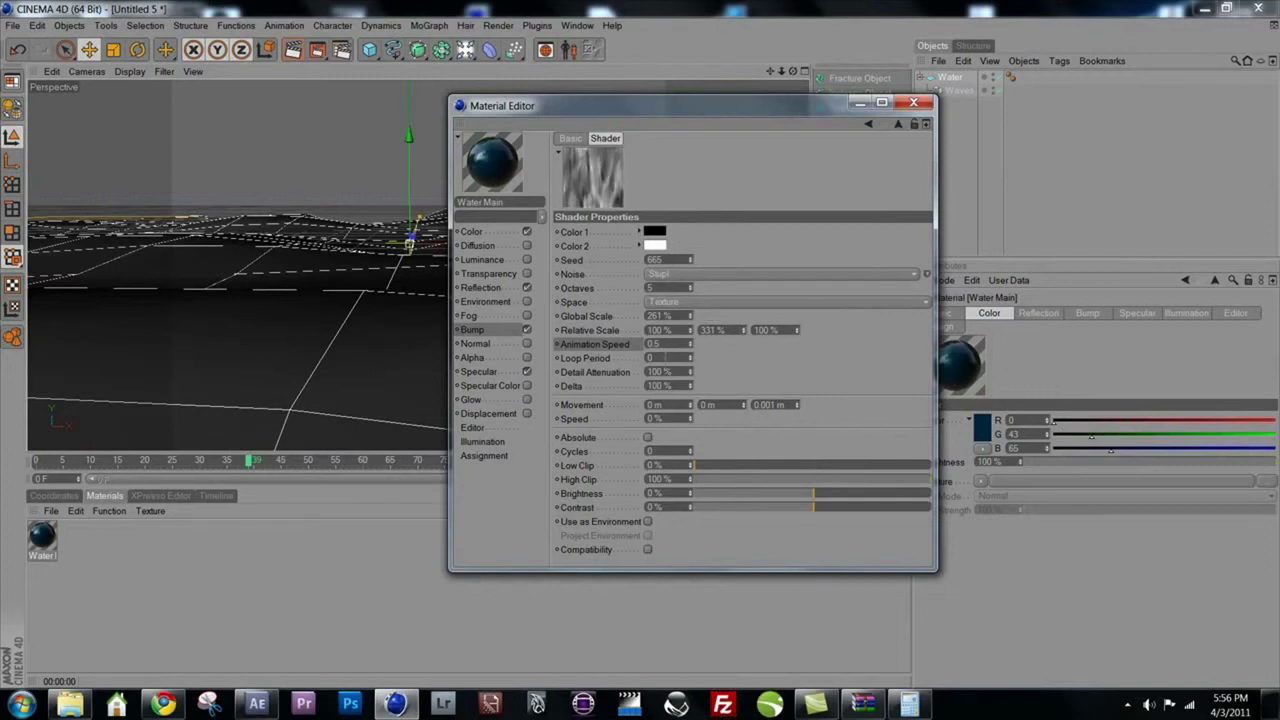
- Lower the noise animation speed to 0.3
double_click(665, 344)
text(0.3)
key(Return)
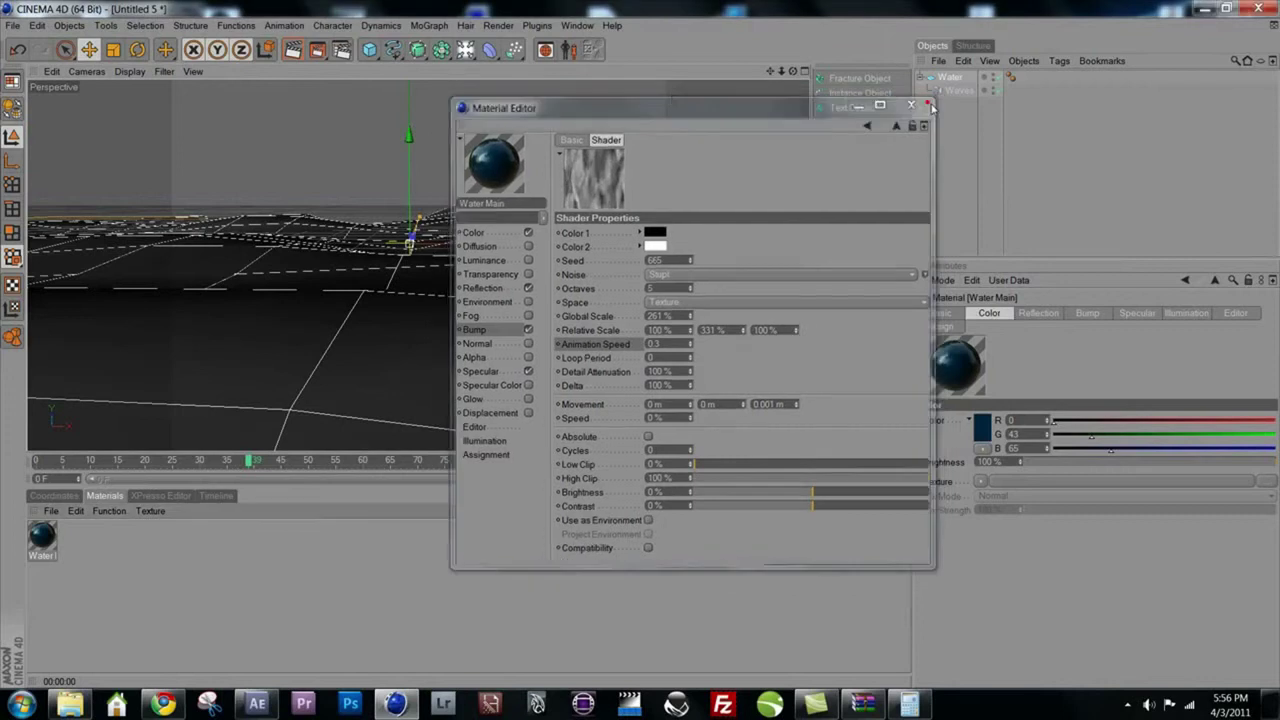
- Apply the Water Main material to the Water object and render a test view
click(913, 102)
drag(44, 540, 268, 361)
click(292, 49)
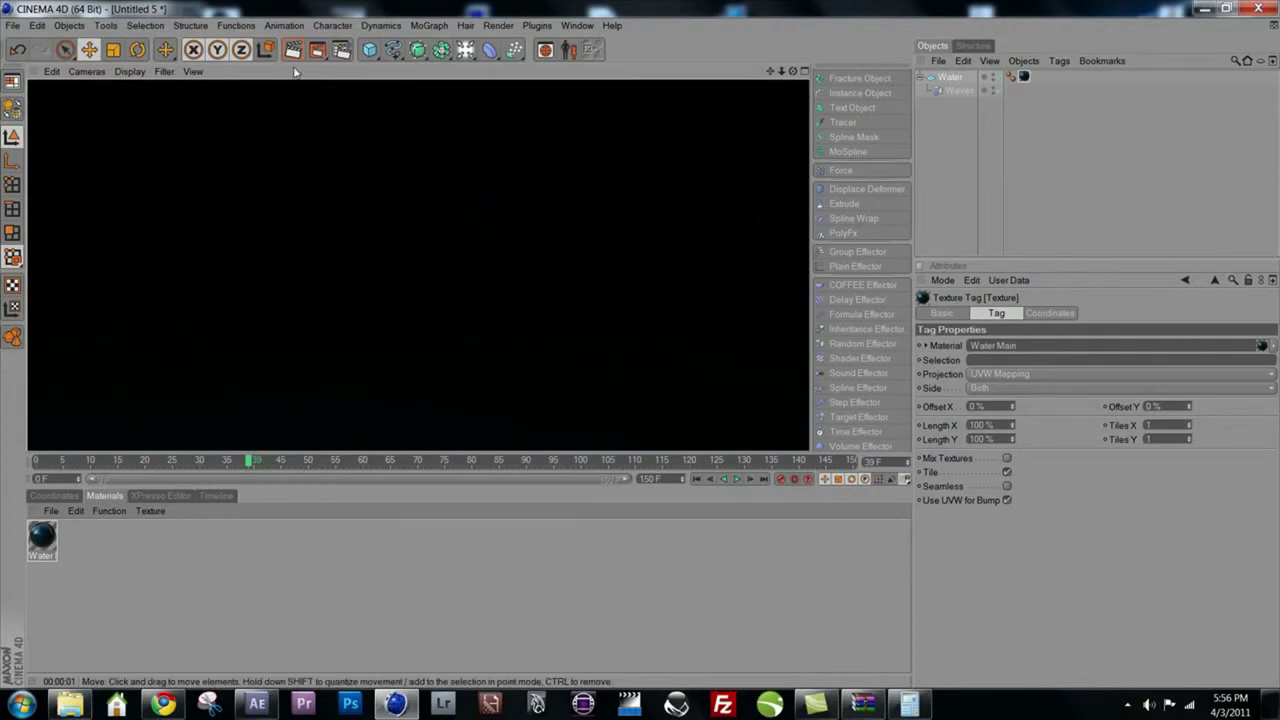
- Load the DayLight.c4d preset from the Content Browser into the scene
key(shift+F8)
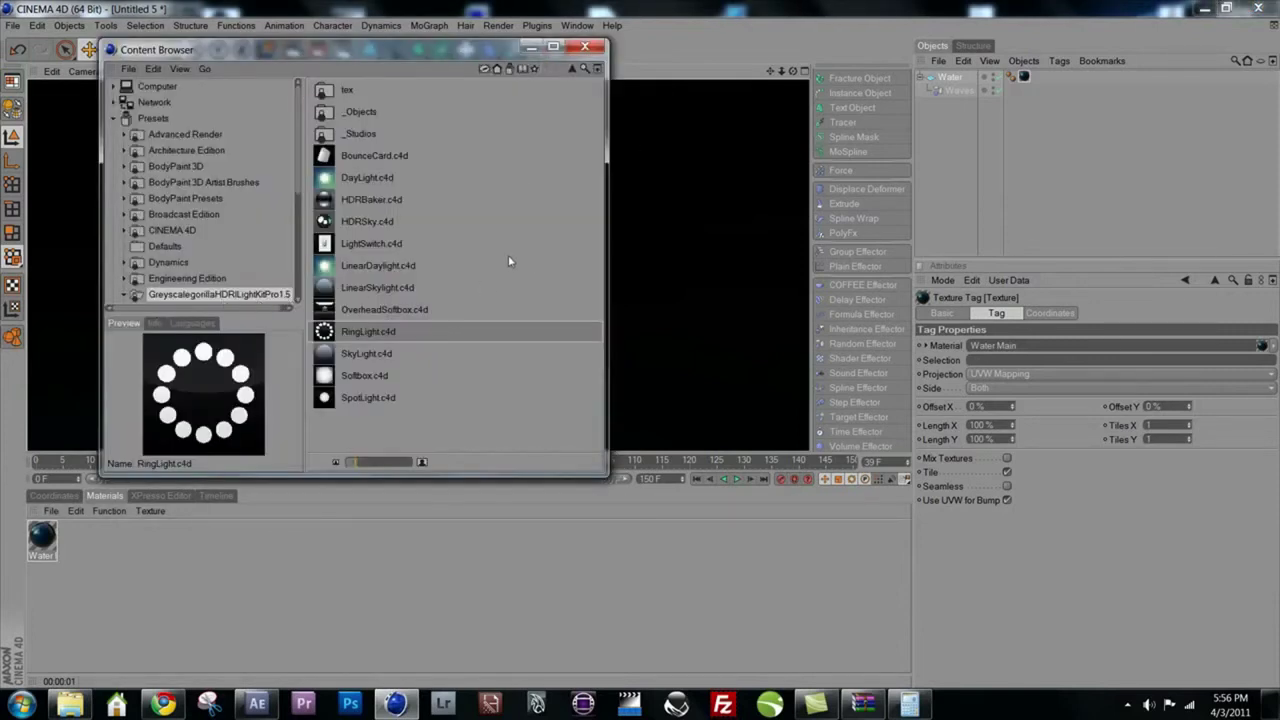
click(425, 179)
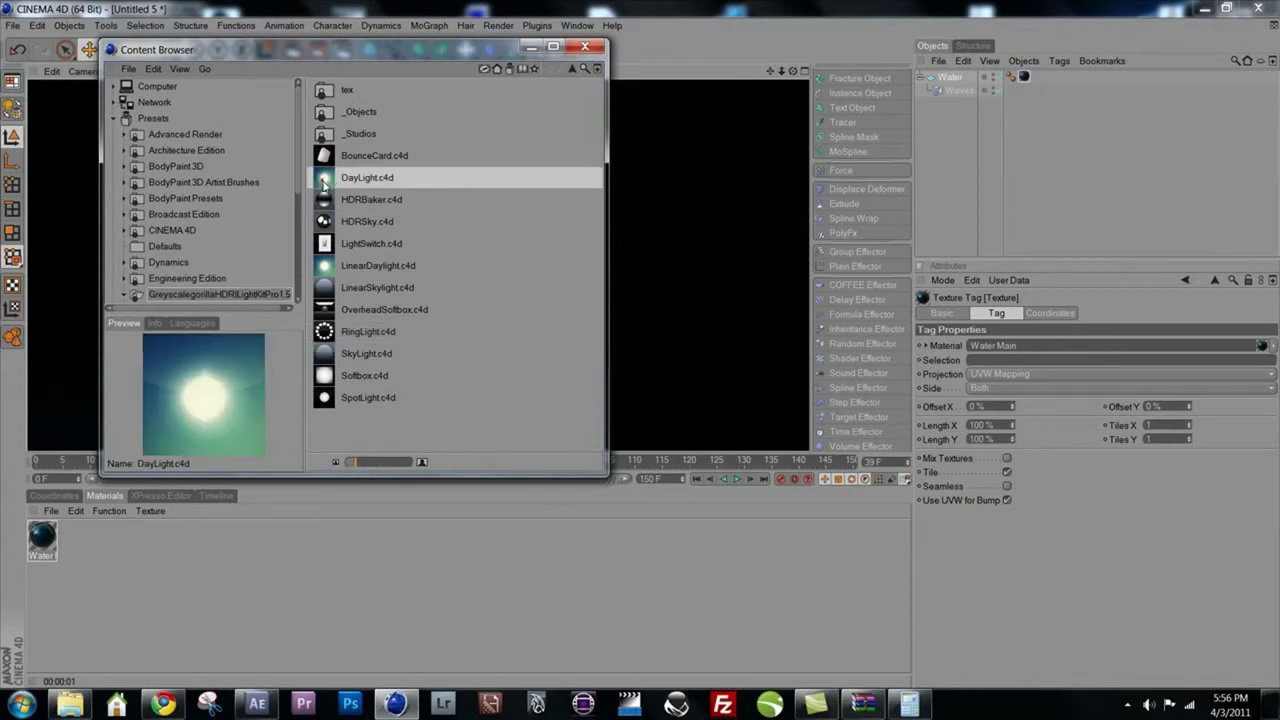
double_click(323, 180)
click(584, 48)
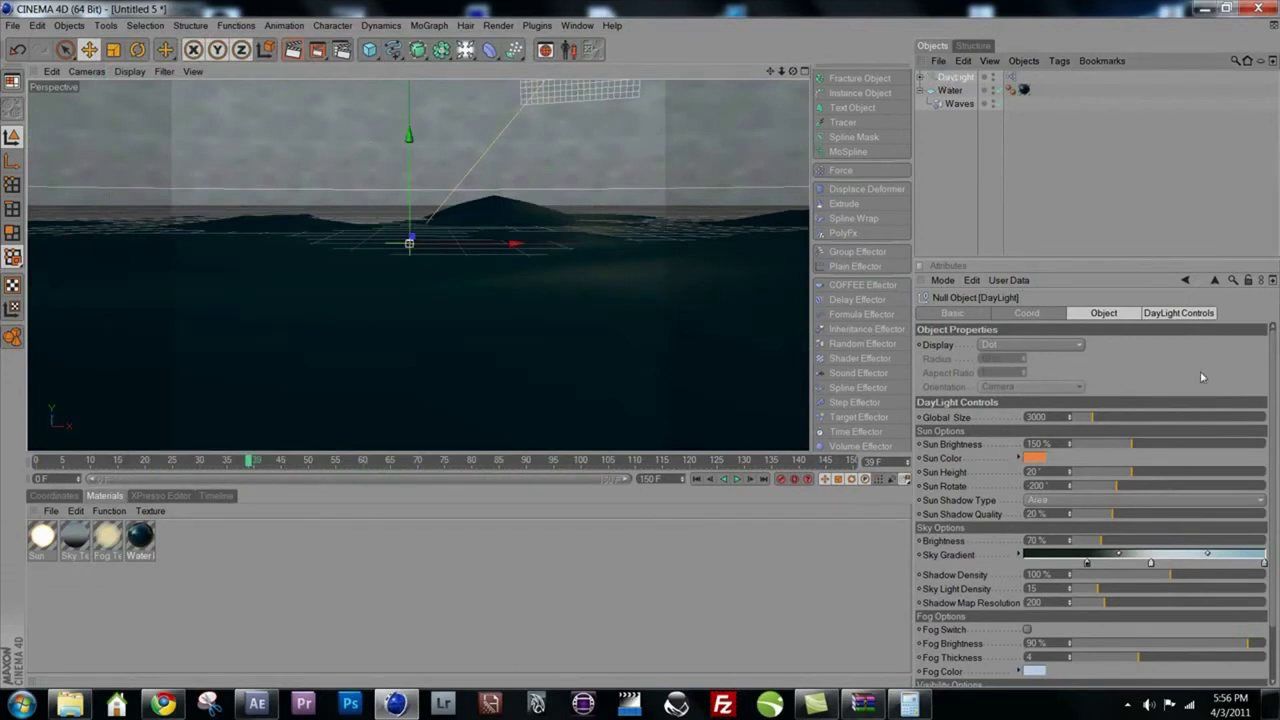
- Rotate the DayLight sun, make its colour white, and render a preview
click(1269, 398)
scroll(1271, 430, down, 2)
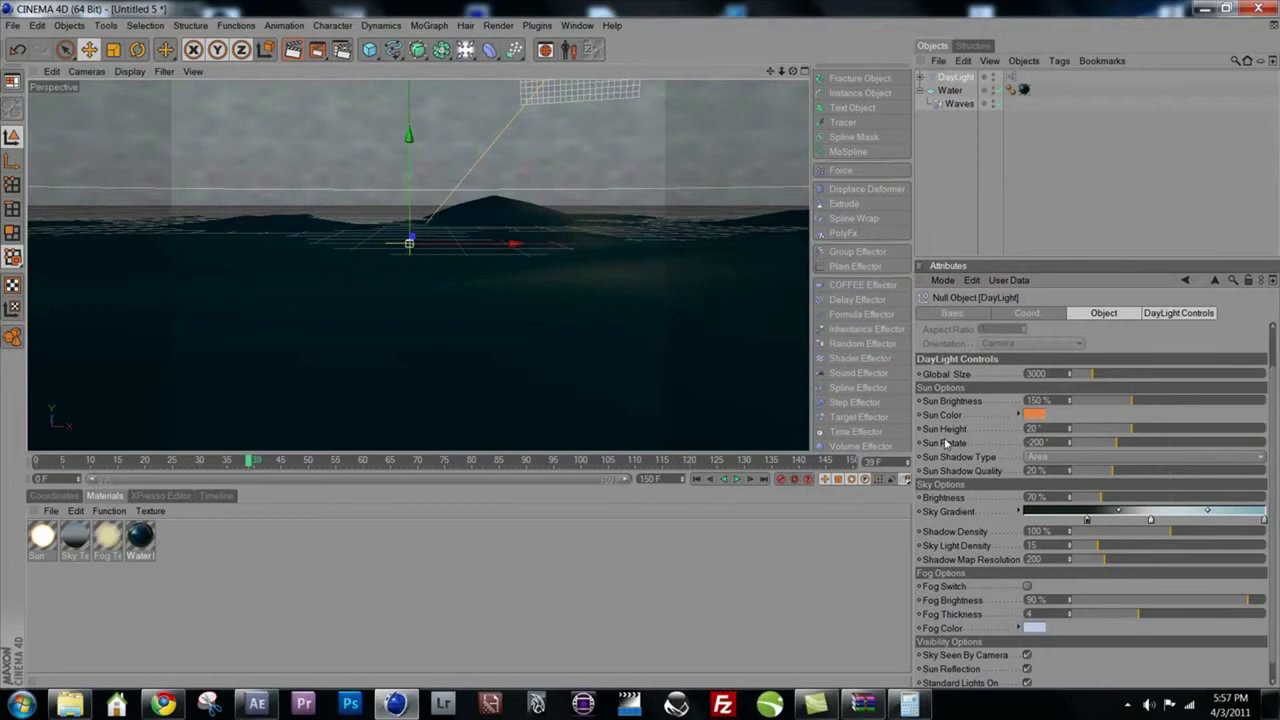
drag(1131, 452, 1123, 450)
click(1037, 416)
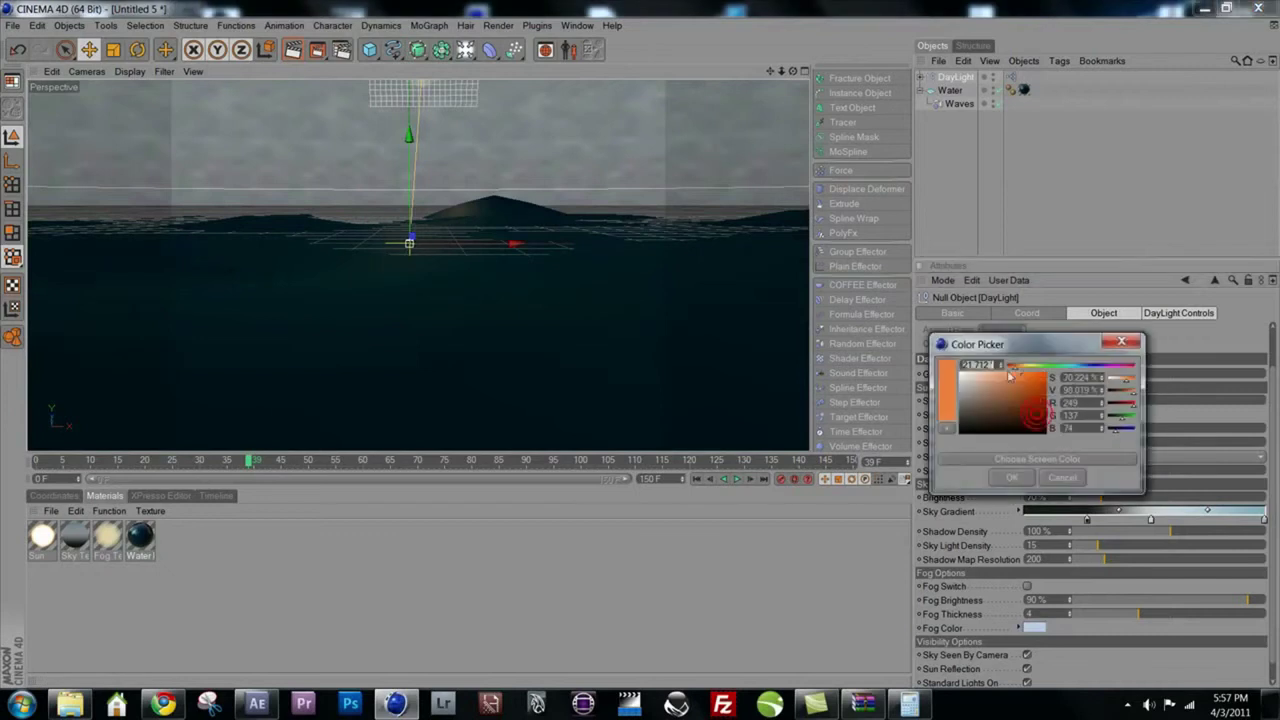
click(960, 370)
click(1022, 476)
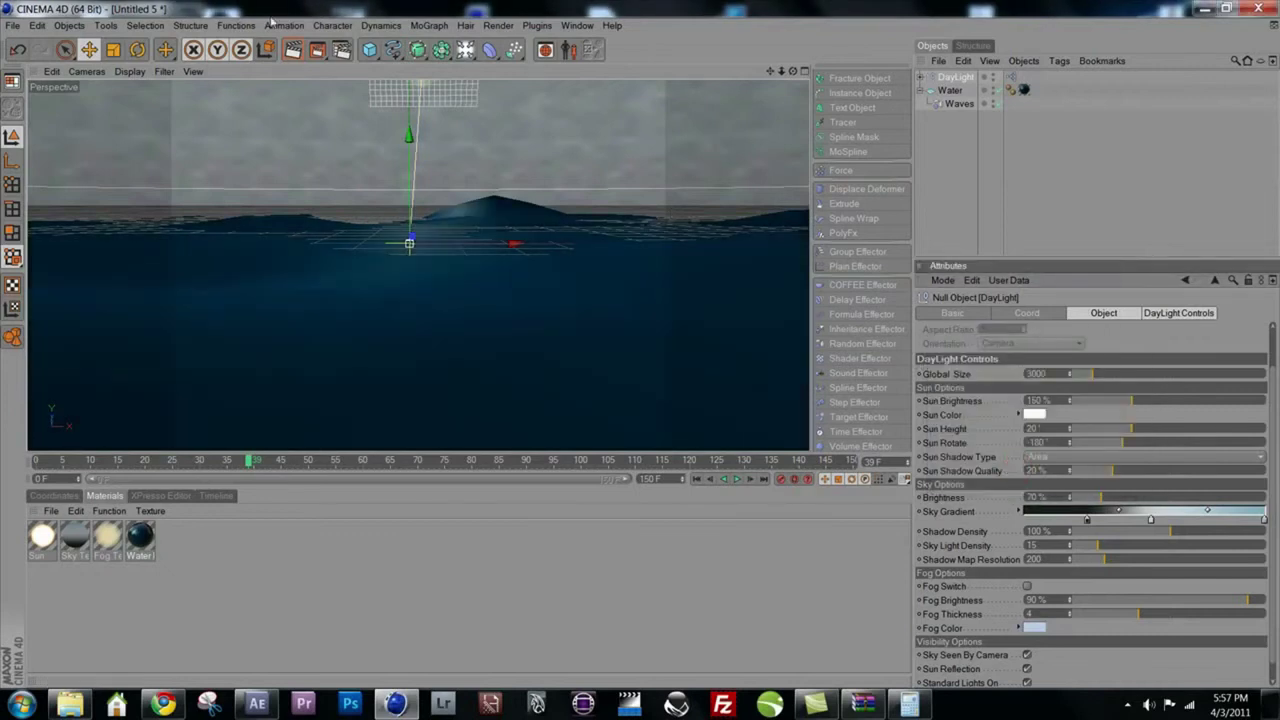
key(ctrl+r)
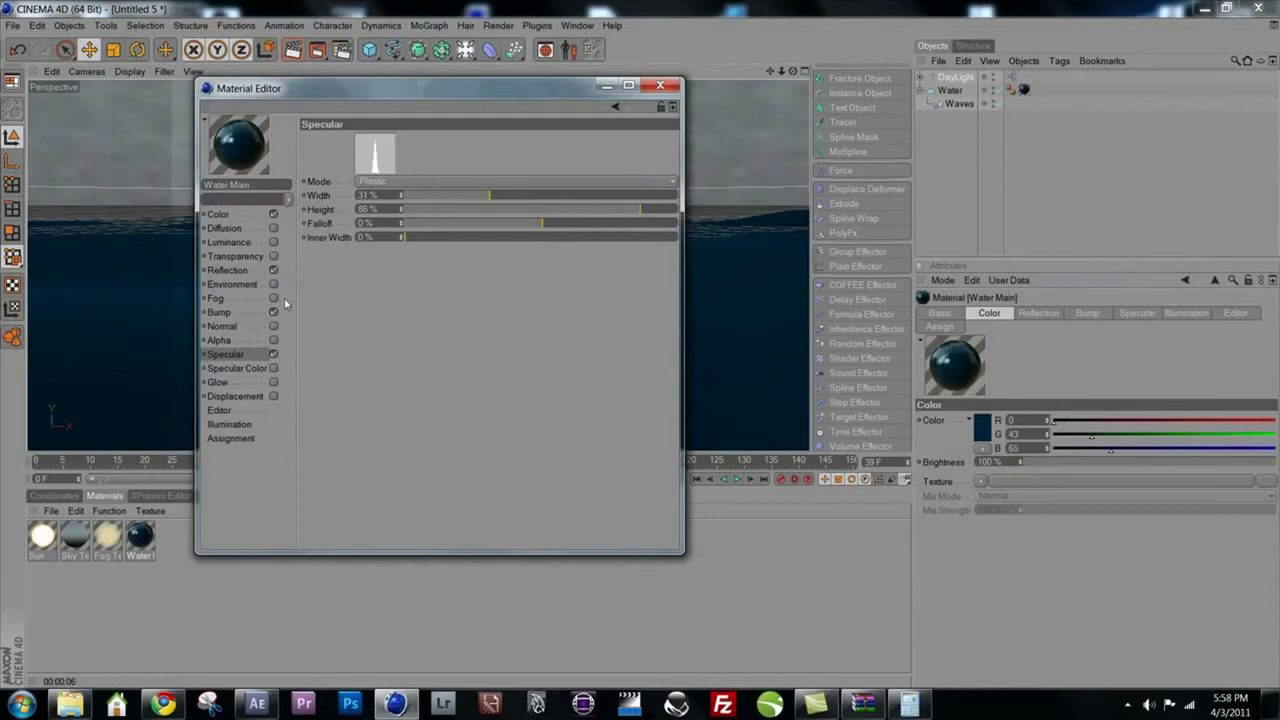
- Lower the water's reflection brightness to 23% and mix strength to 21%
click(228, 270)
drag(530, 183, 478, 184)
drag(508, 285, 474, 285)
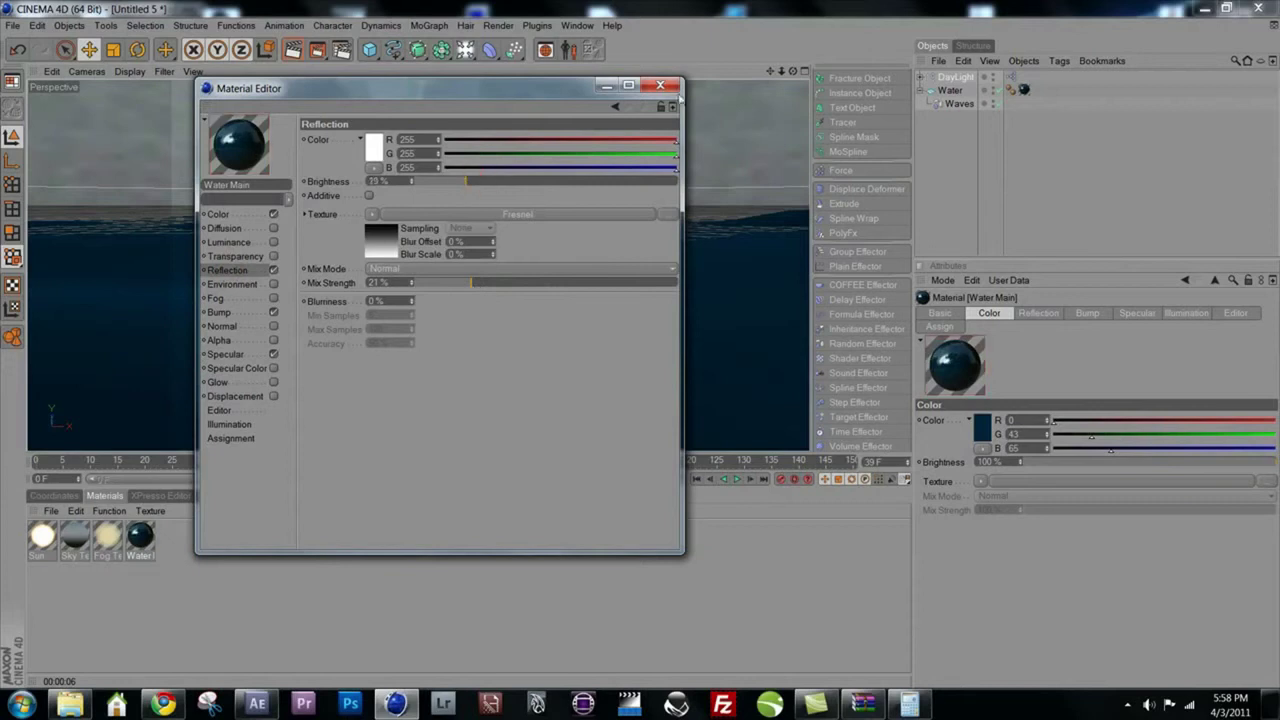
click(660, 84)
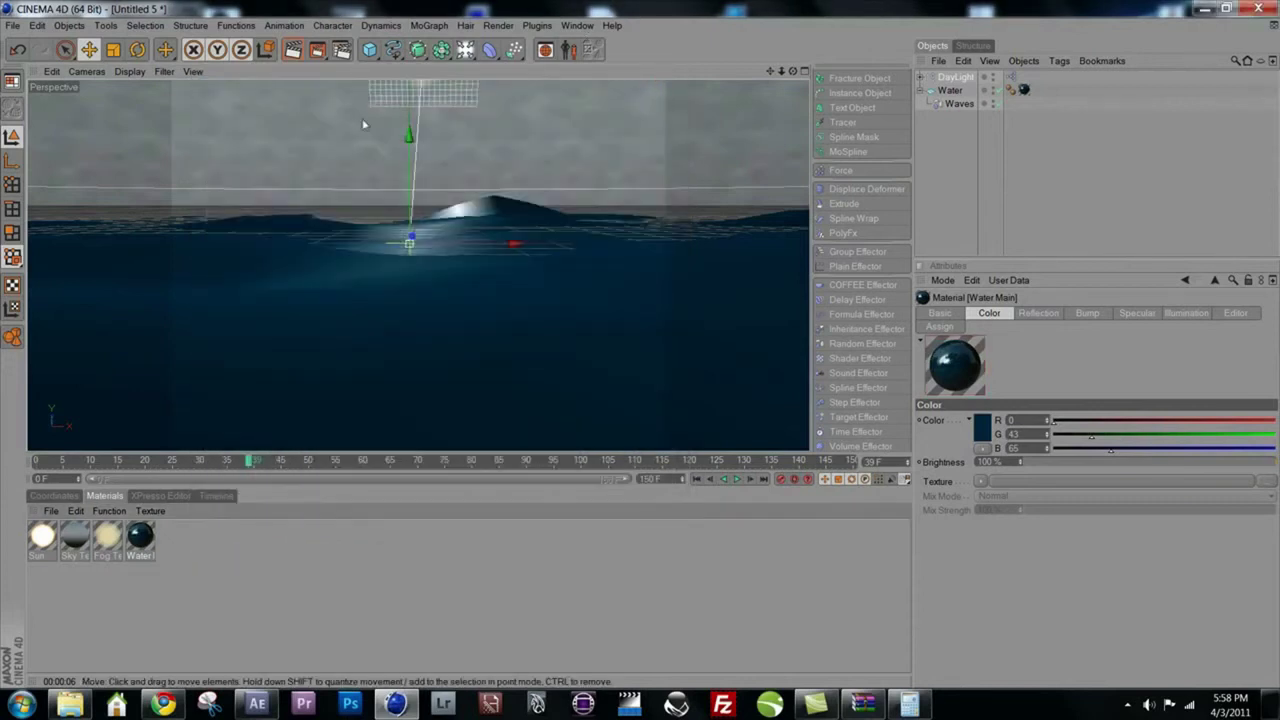
- Set the DayLight sun height to 14° and dim its brightness to about 85%
click(952, 77)
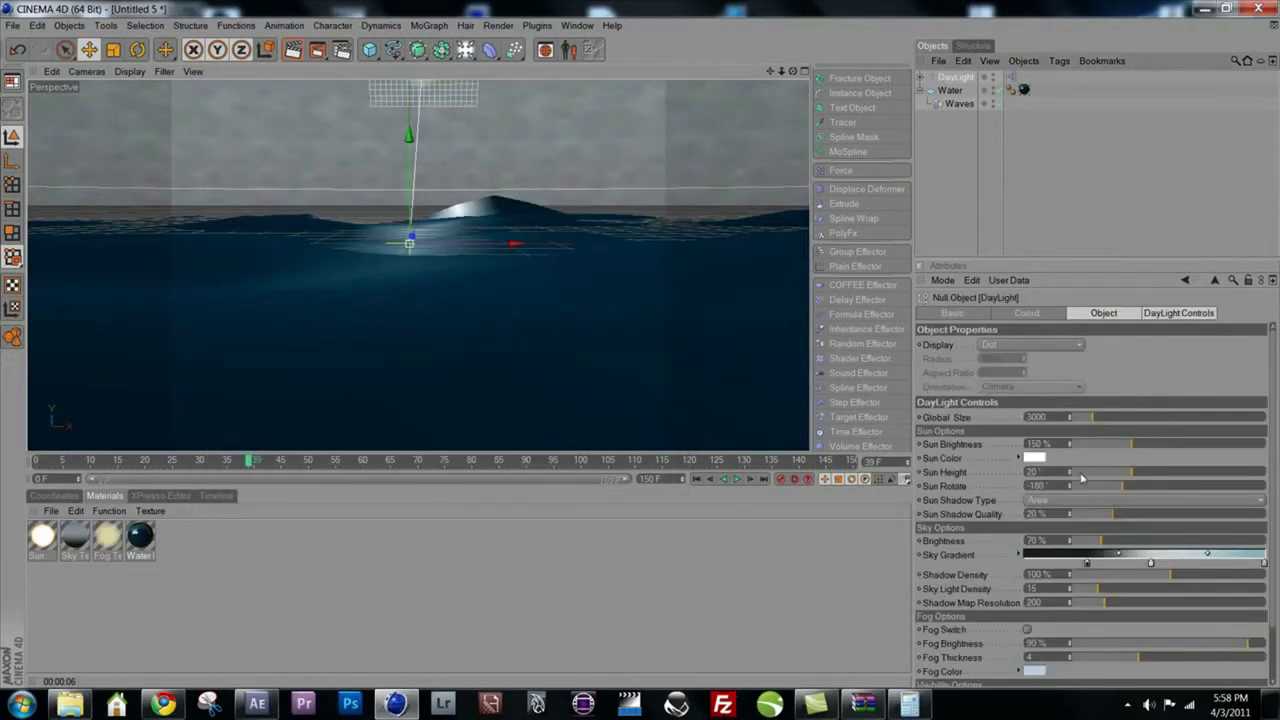
drag(1111, 477, 1125, 488)
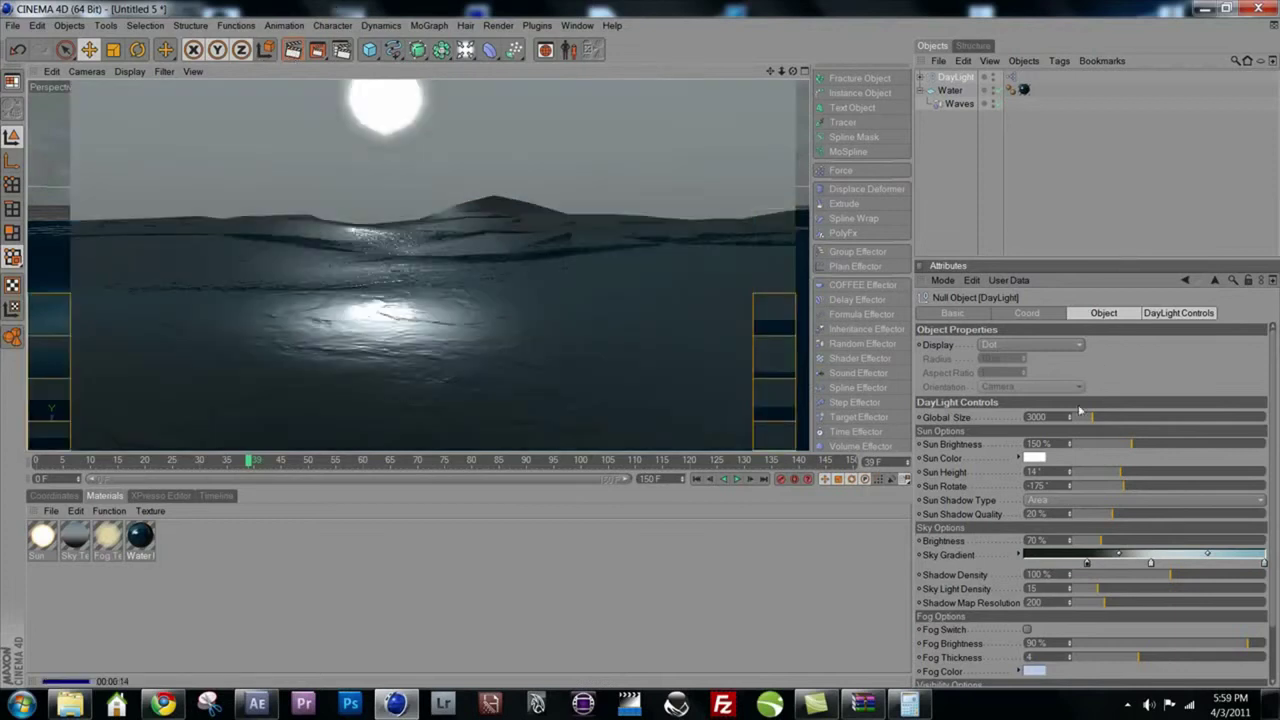
click(1113, 445)
drag(1113, 447, 1108, 449)
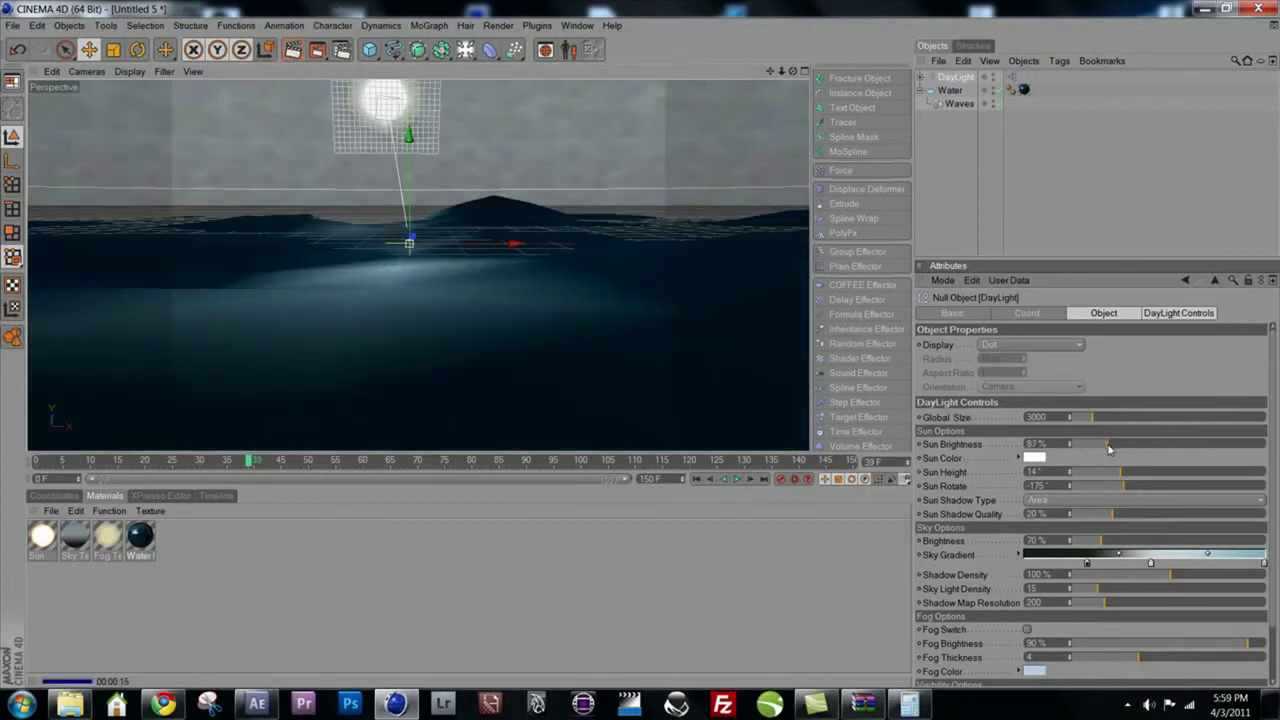
- Put the Water plane inside a new HyperNURBS and render the viewport
click(950, 90)
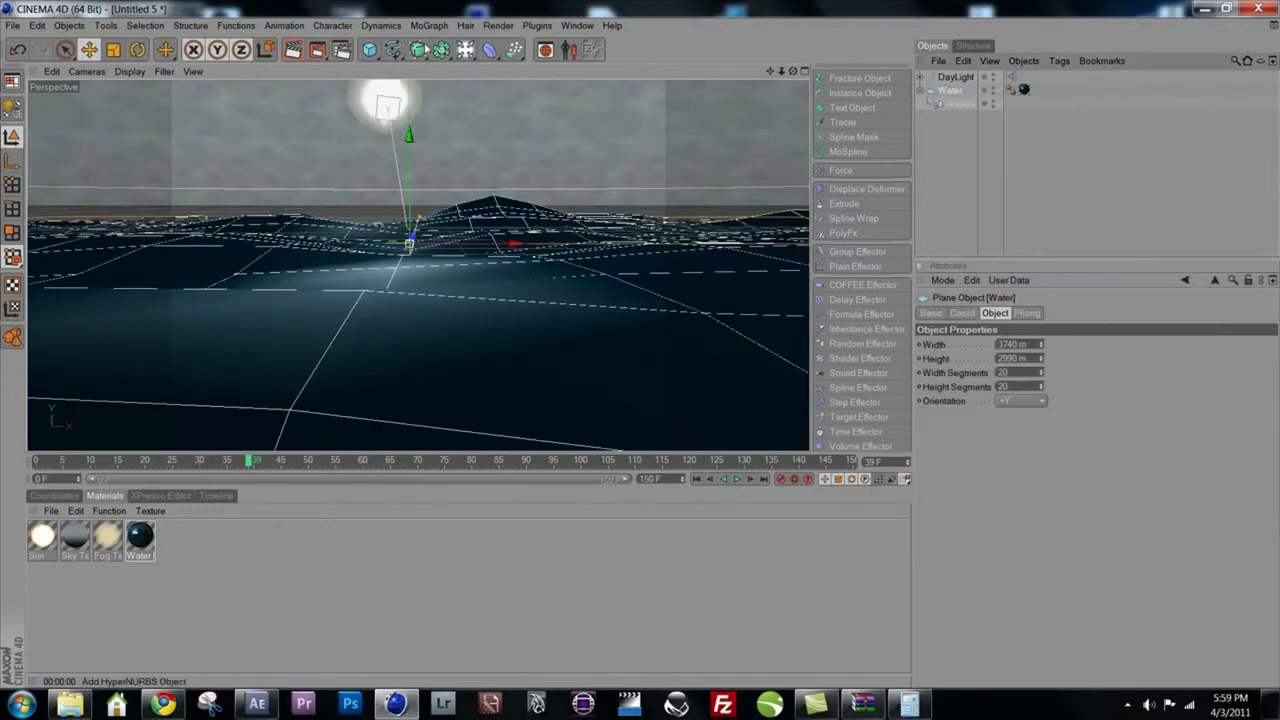
click(417, 50)
drag(951, 103, 965, 80)
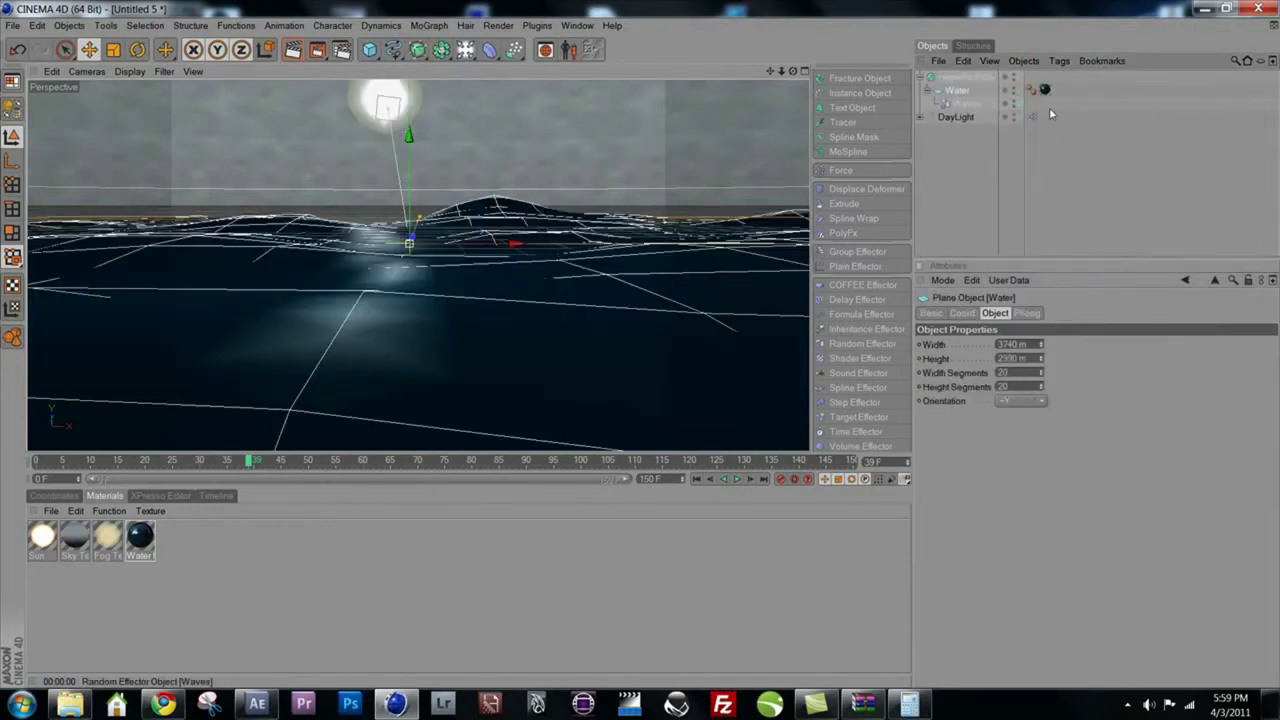
click(964, 77)
key(ctrl+r)
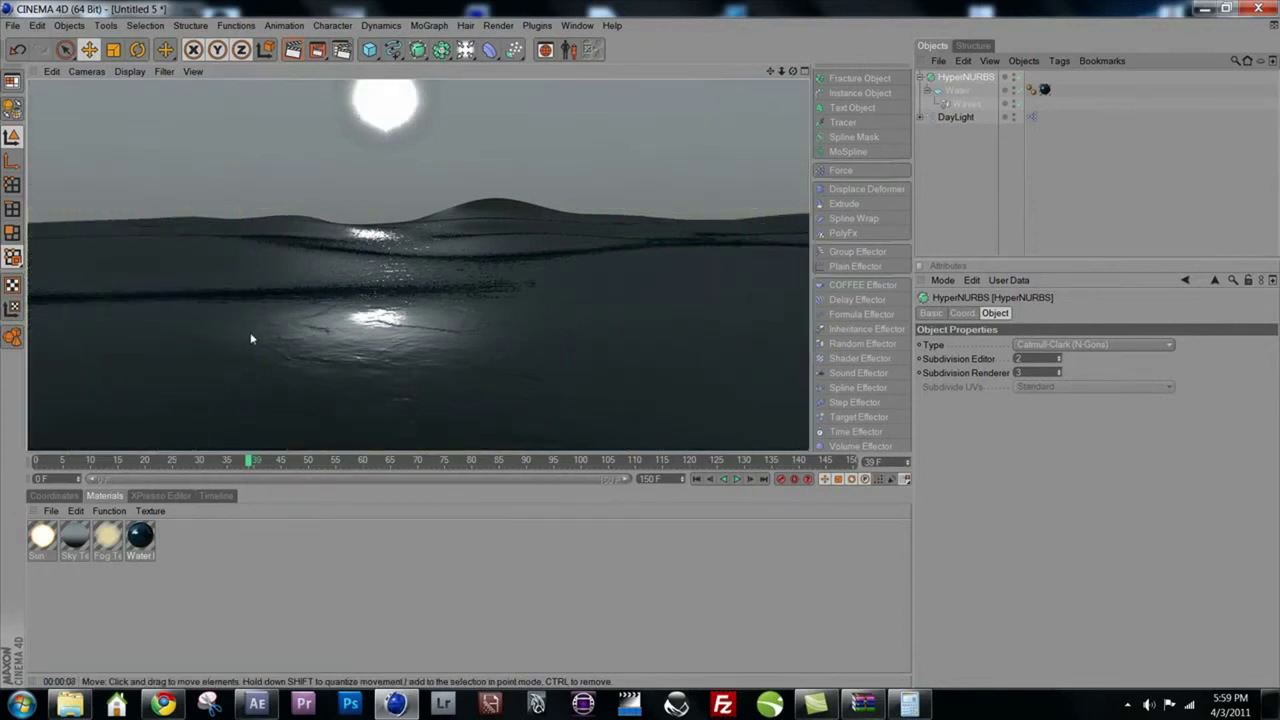
- Increase the Water Main bump strength to about 246%
click(142, 540)
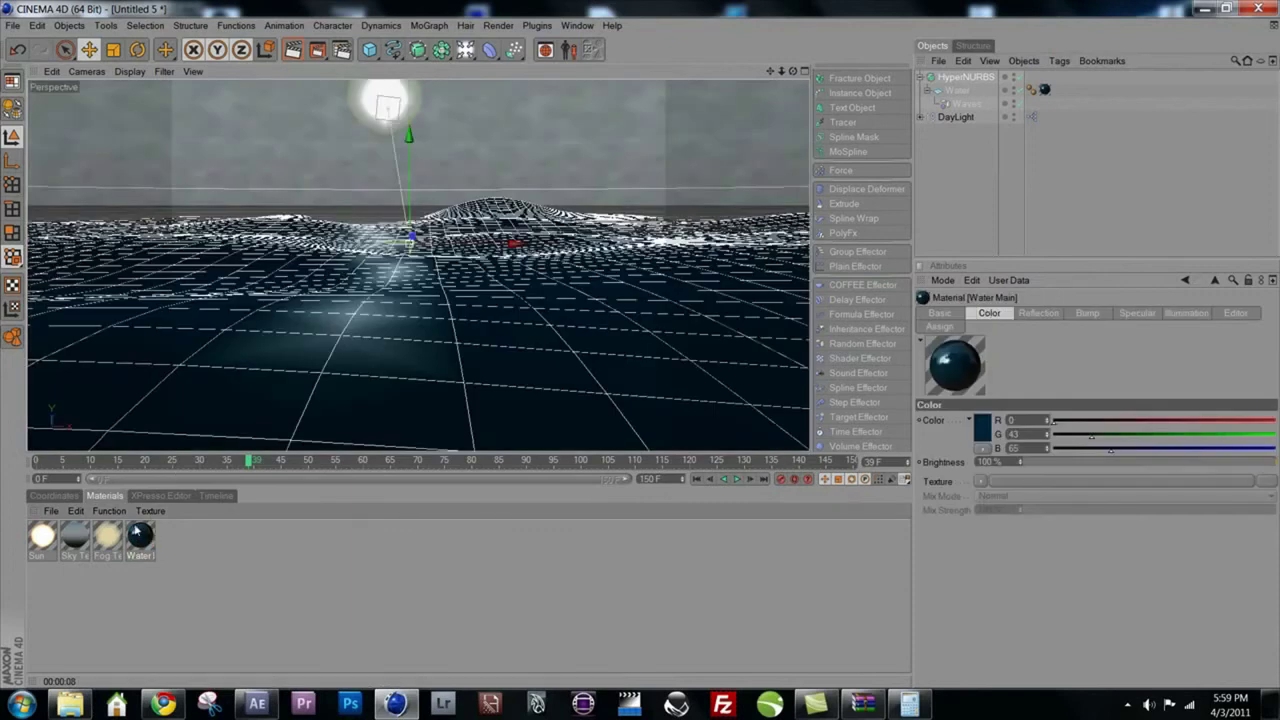
double_click(145, 538)
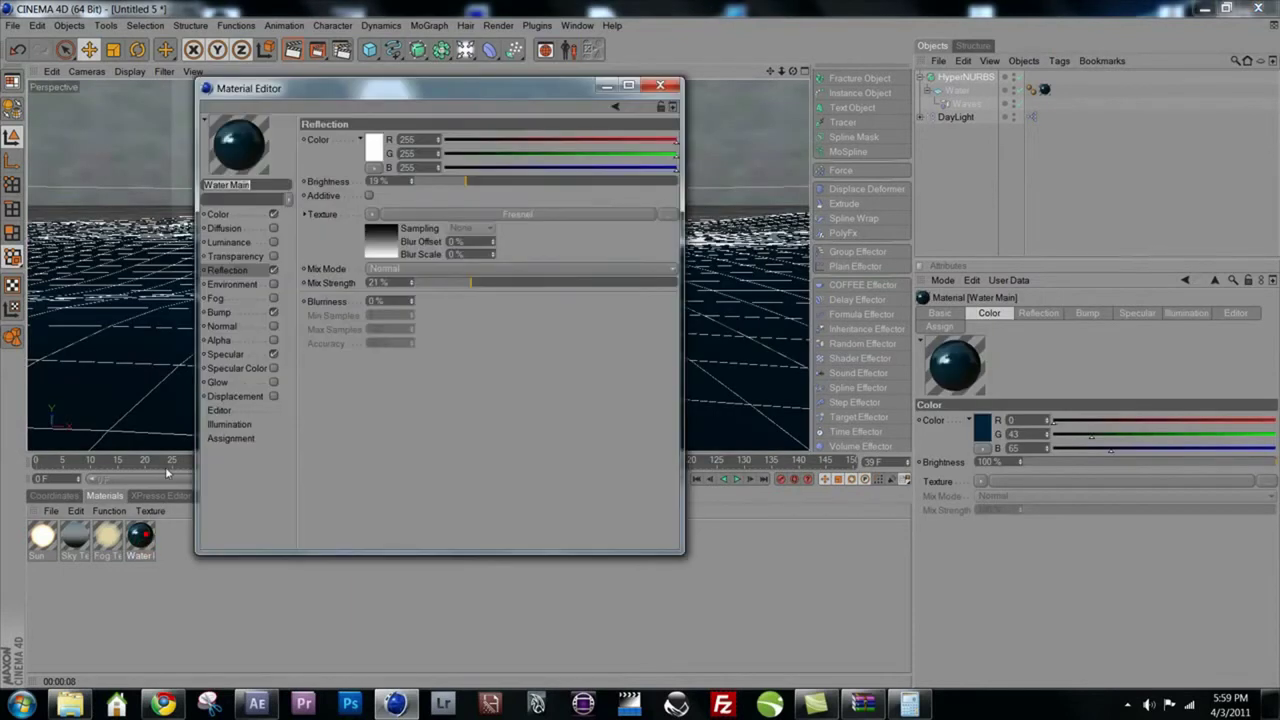
click(218, 312)
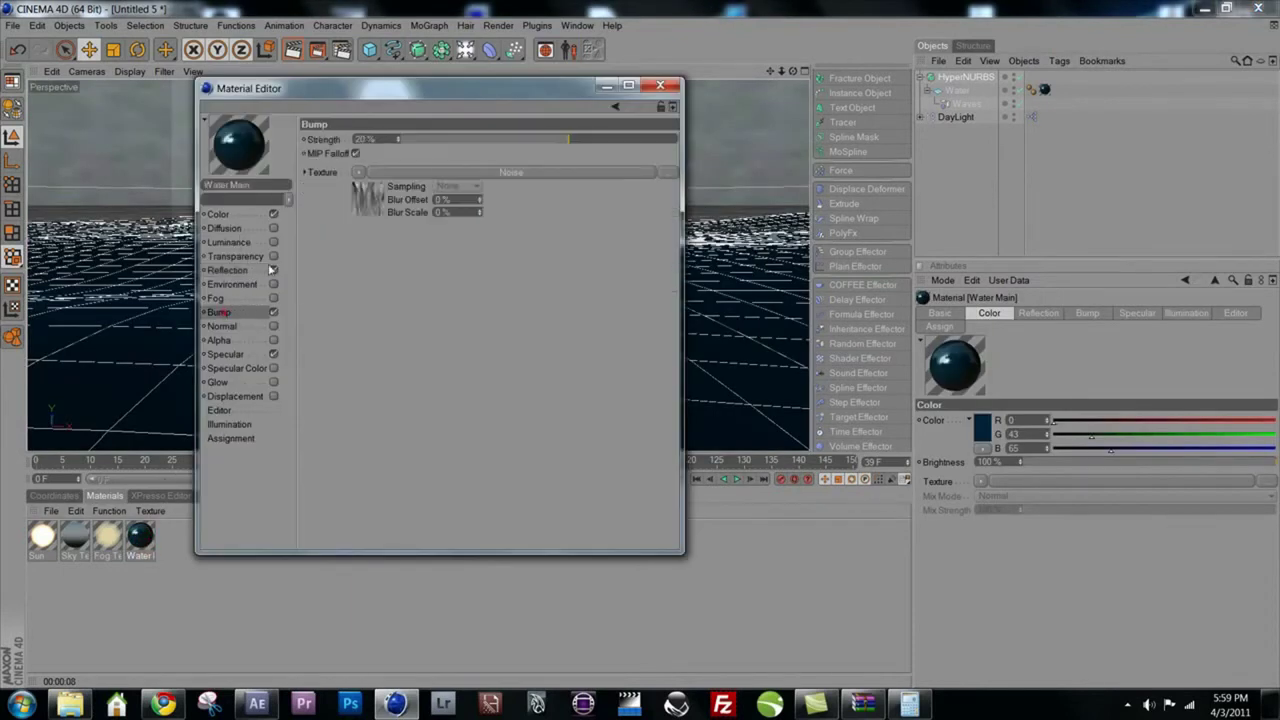
click(570, 139)
mouse_move(397, 139)
mouse_down()
mouse_move(401, 93)
mouse_move(403, 145)
mouse_move(404, 124)
mouse_up()
click(659, 86)
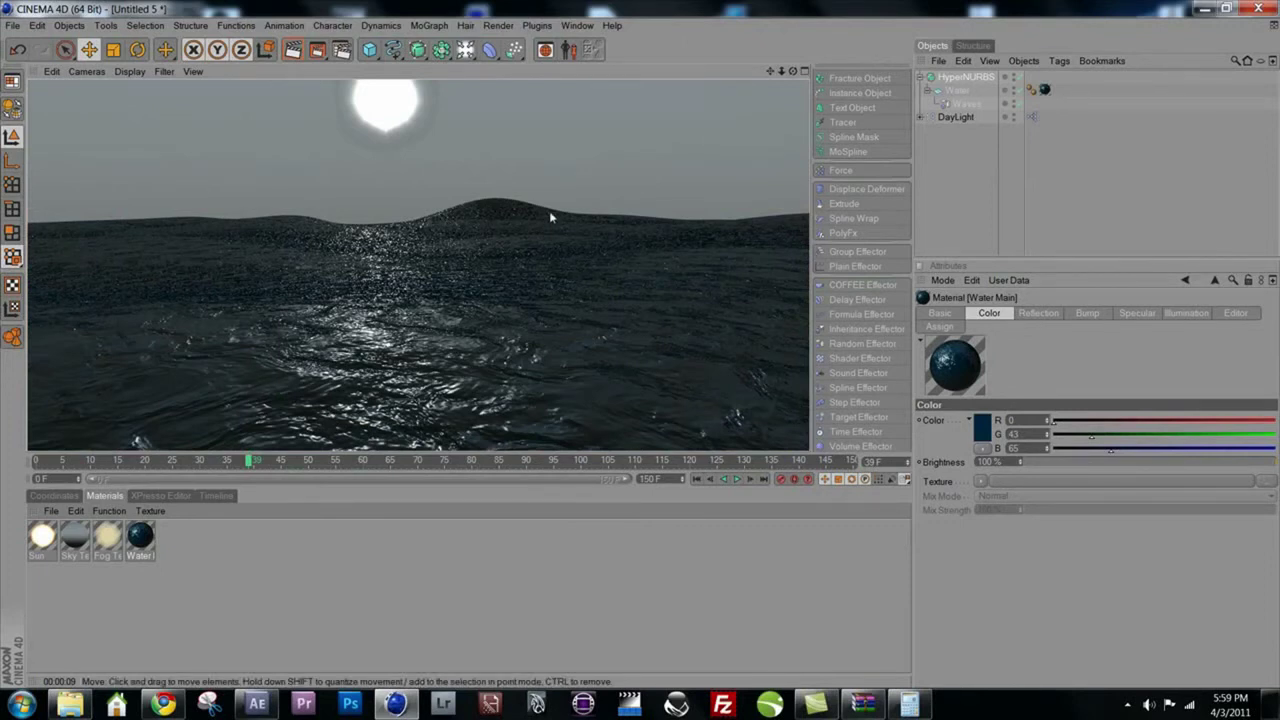
- Lower the Waves effector's position Z offset to 50 m for gentler swells
click(965, 103)
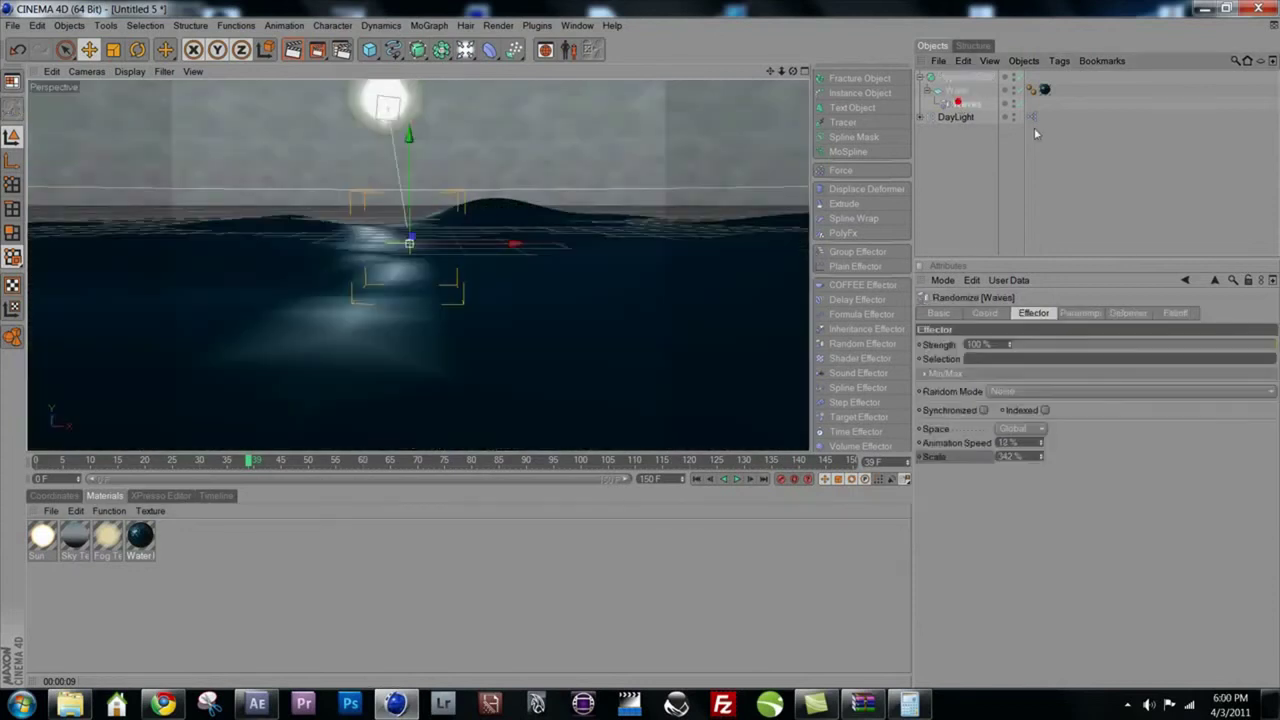
click(1082, 313)
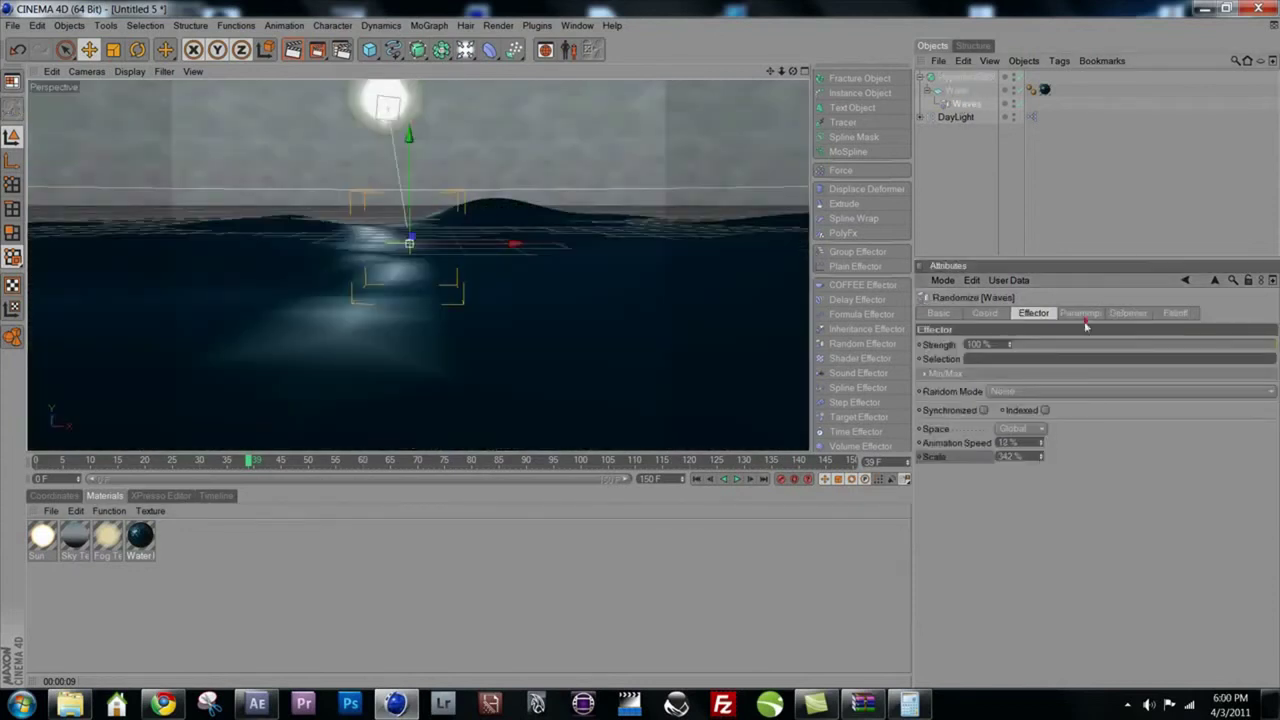
drag(1008, 417, 1008, 477)
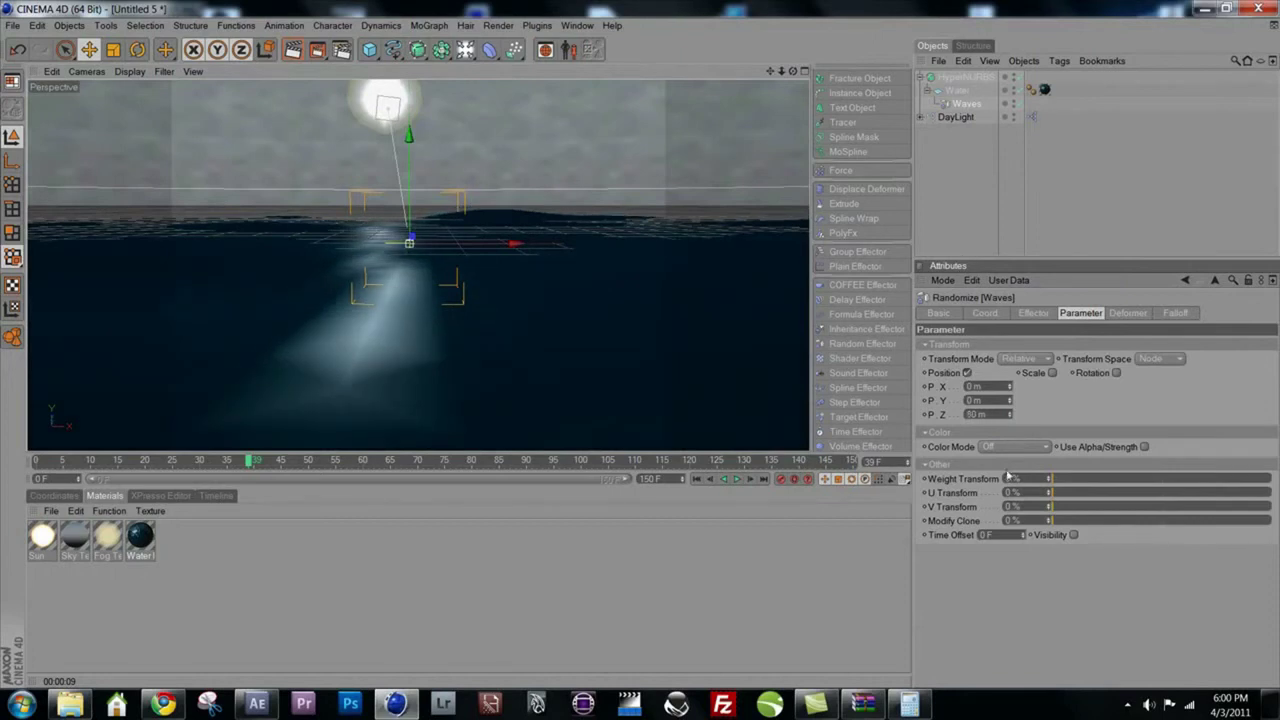
- Preview the wave animation, stop it at frame 33, and render the view
click(737, 479)
click(700, 285)
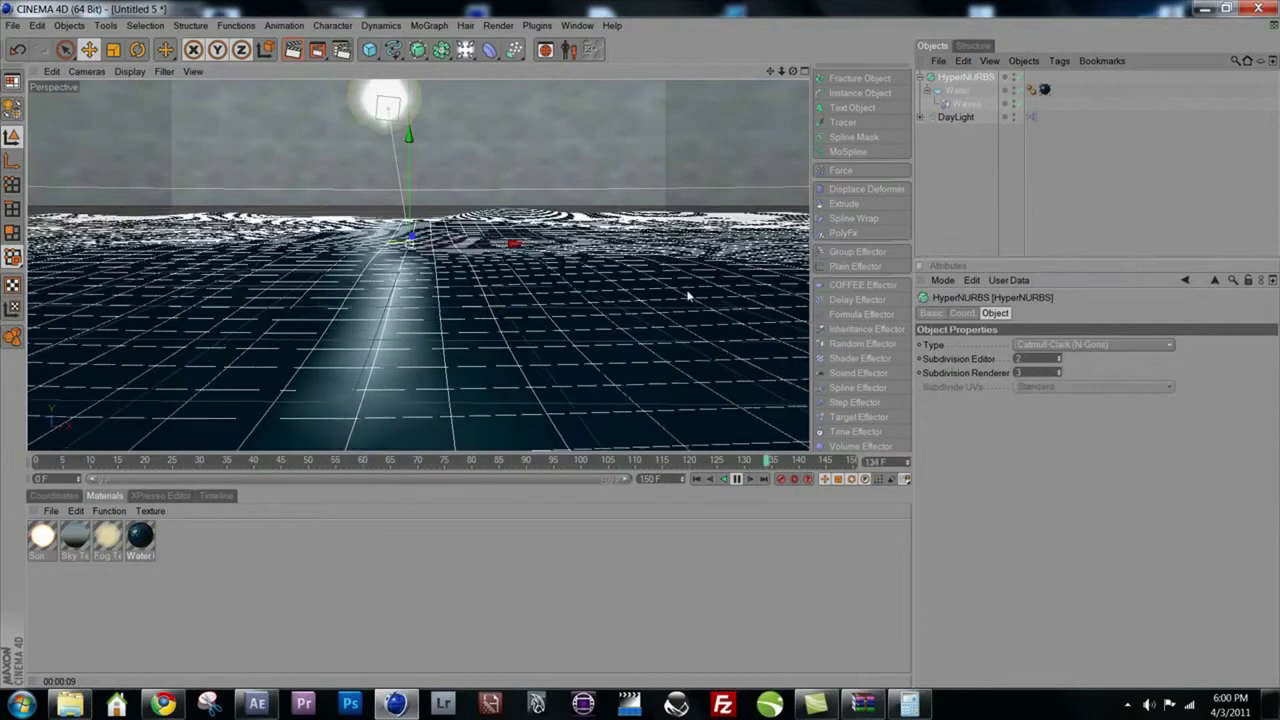
key(F8)
key(ctrl+r)
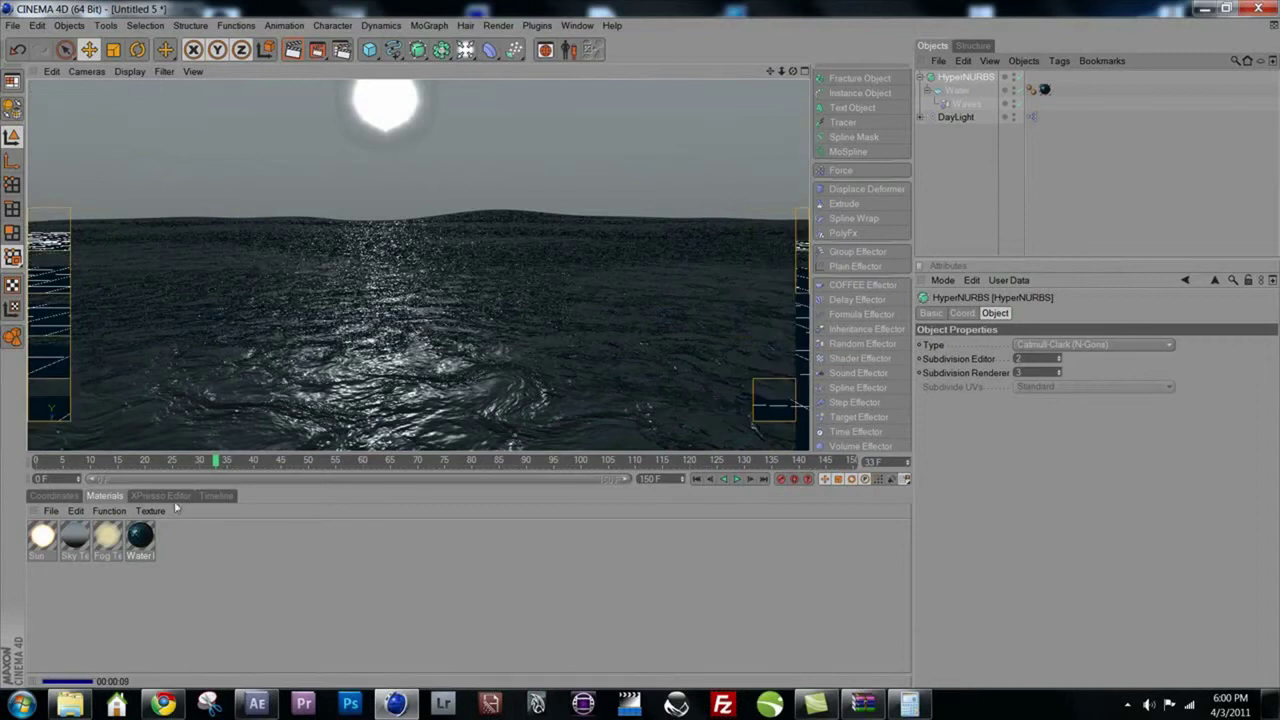
- Enter a new Global Scale in the Water material's bump noise shader and render a test
double_click(140, 537)
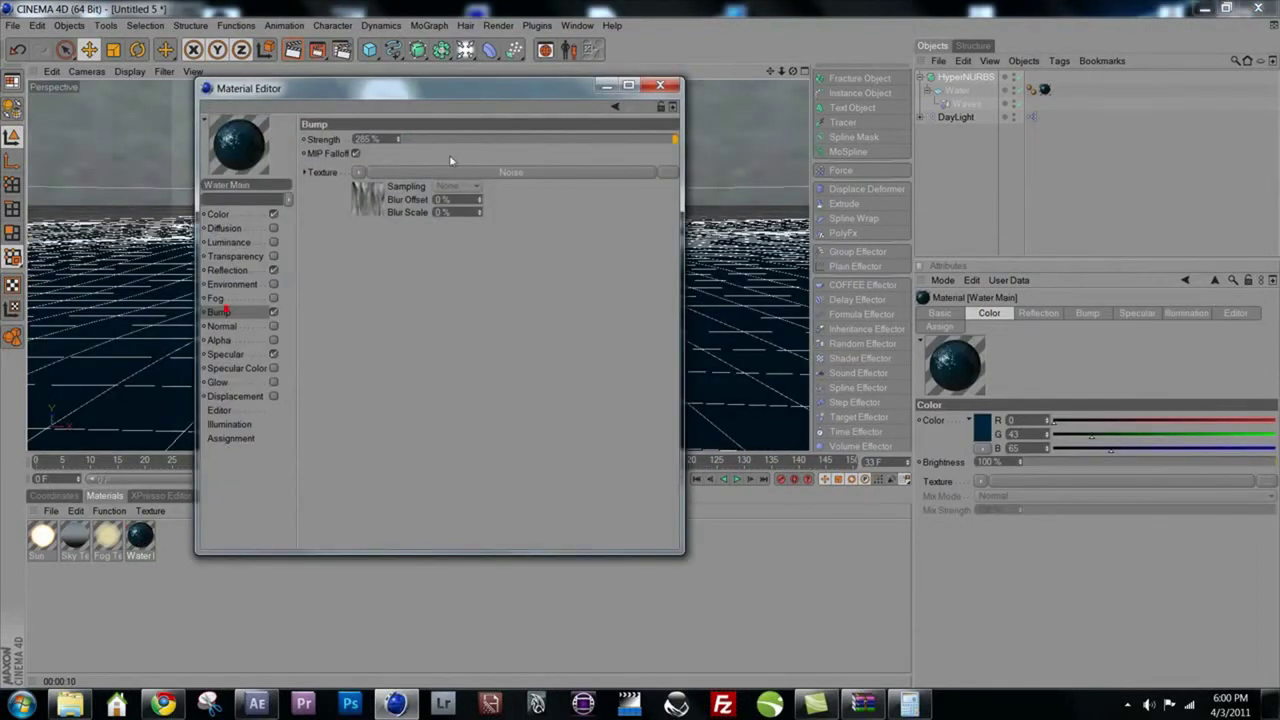
click(480, 171)
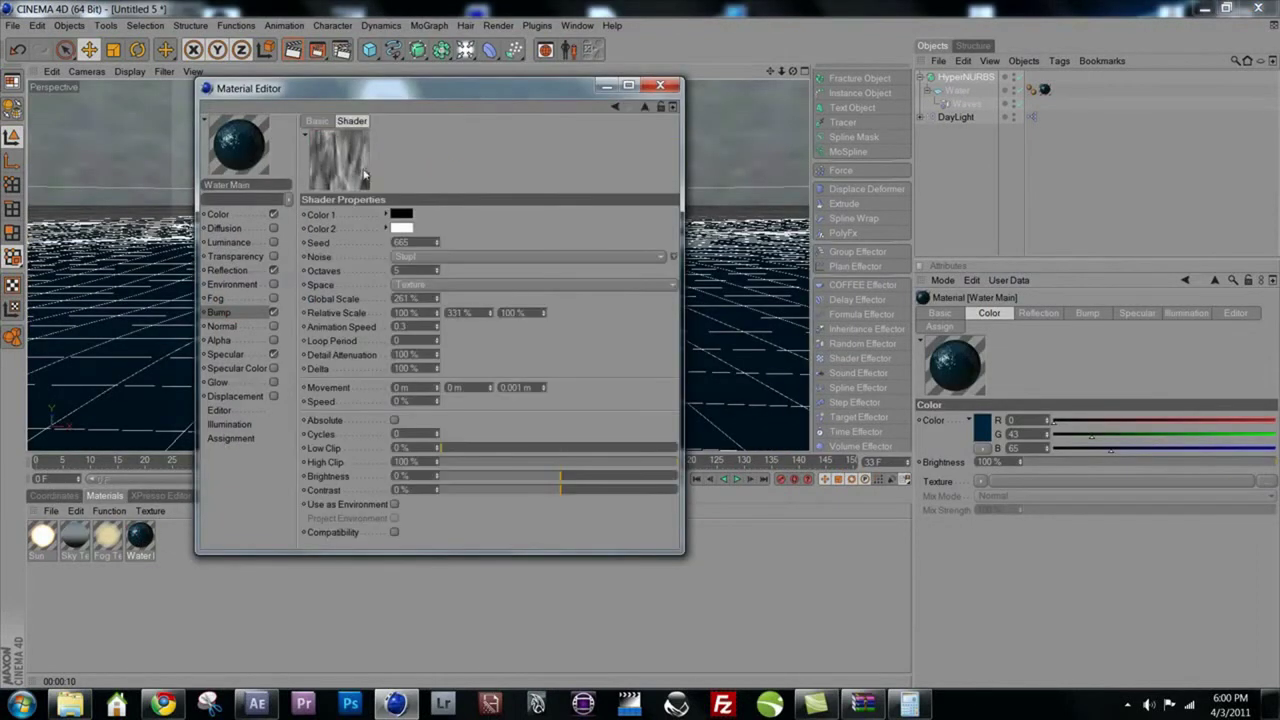
double_click(424, 298)
text(1)
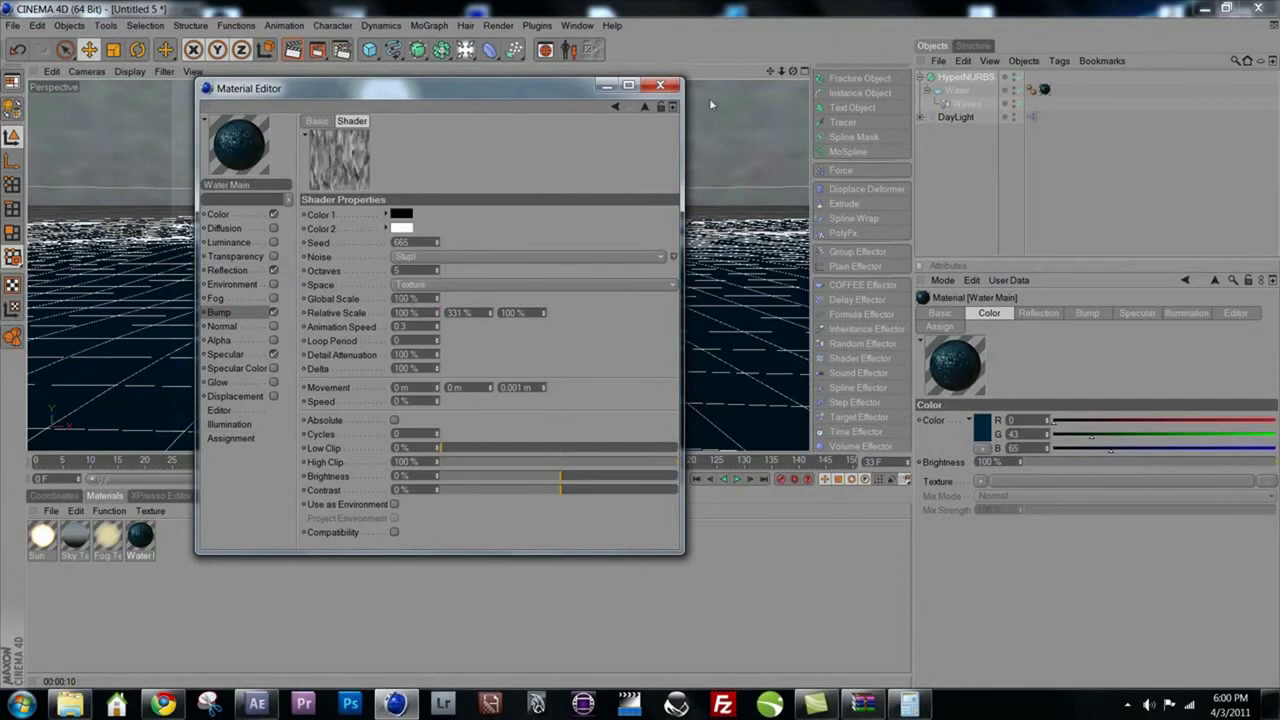
click(660, 84)
click(292, 49)
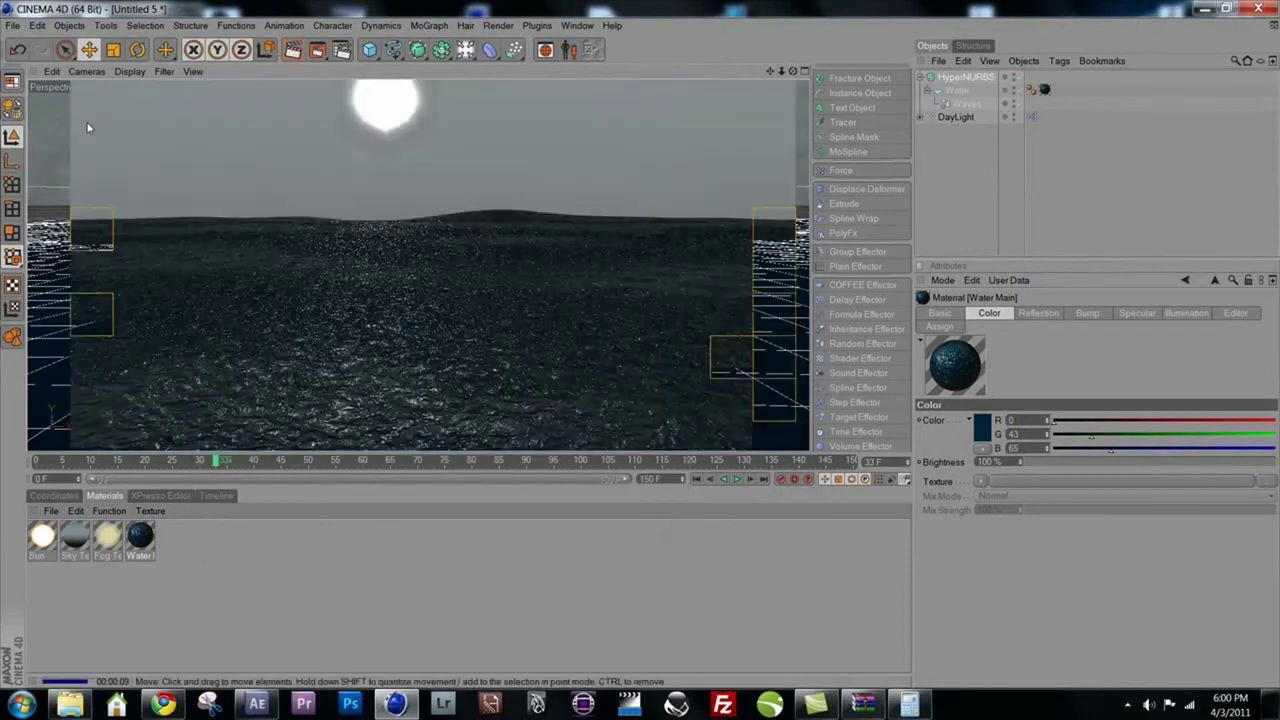
- Set the Water bump noise to Wavy Turbulence at 200% global scale
double_click(135, 538)
click(381, 176)
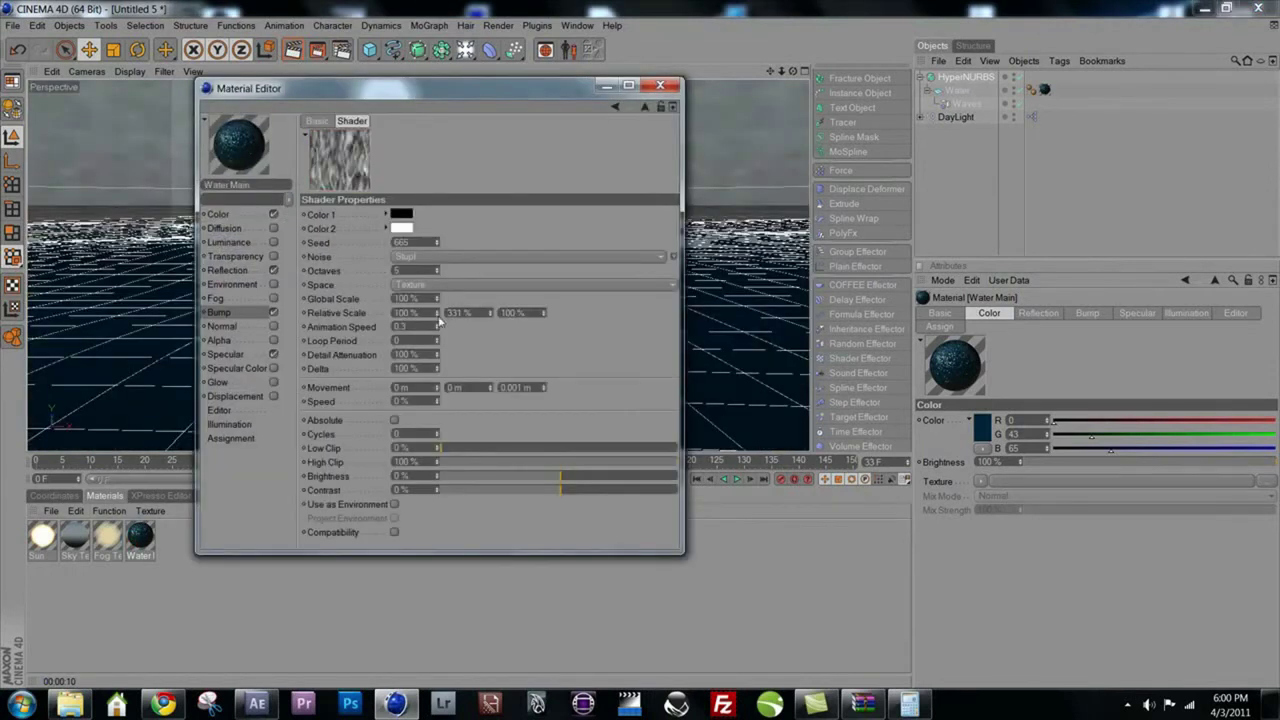
text(200)
key(Return)
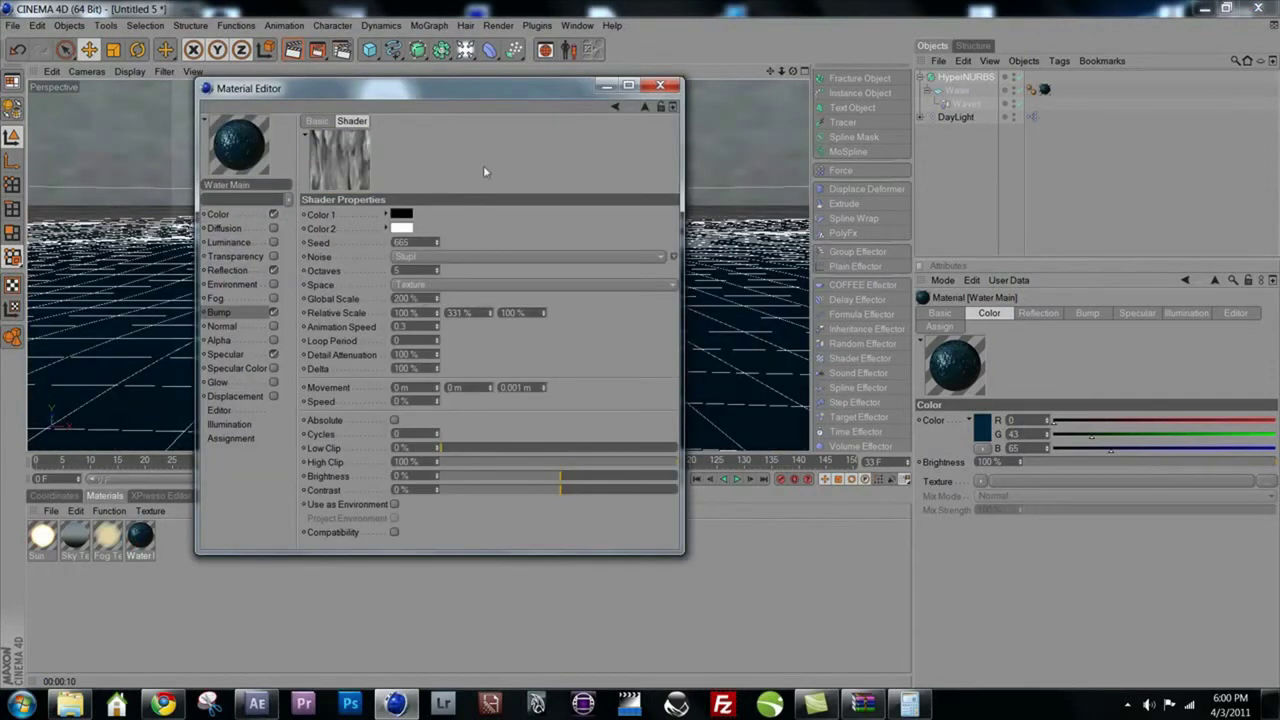
click(490, 257)
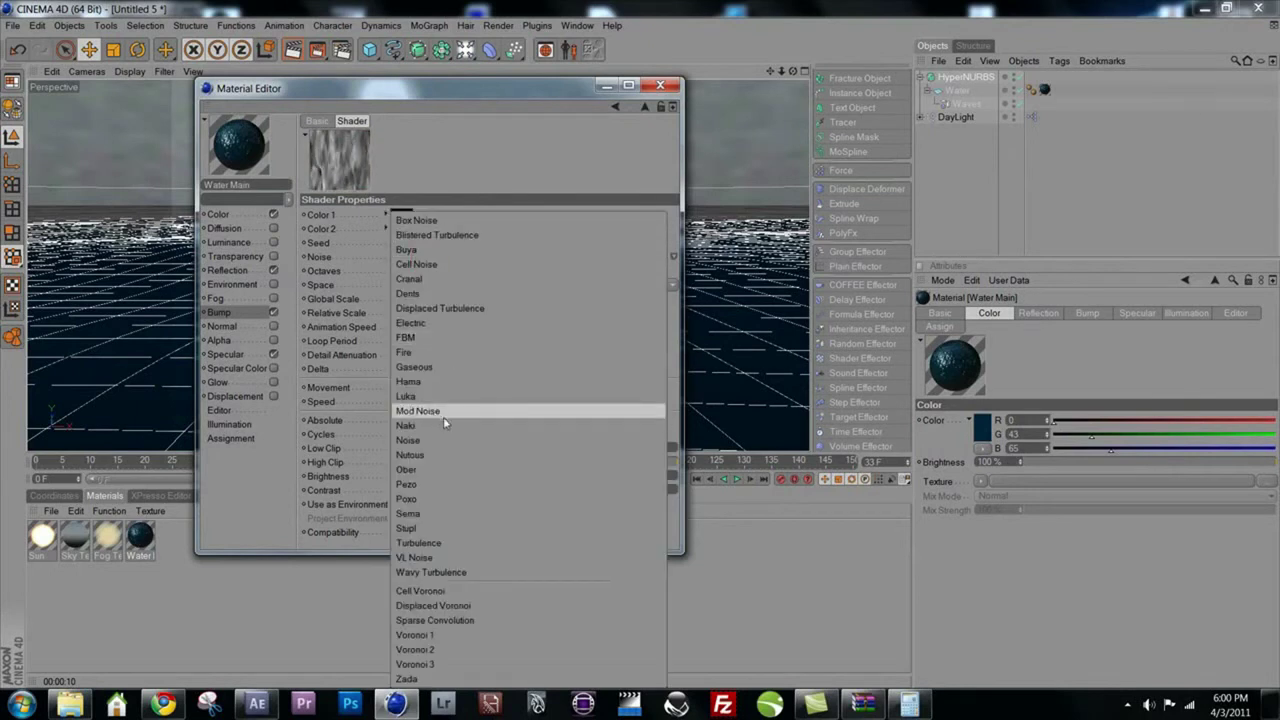
click(435, 572)
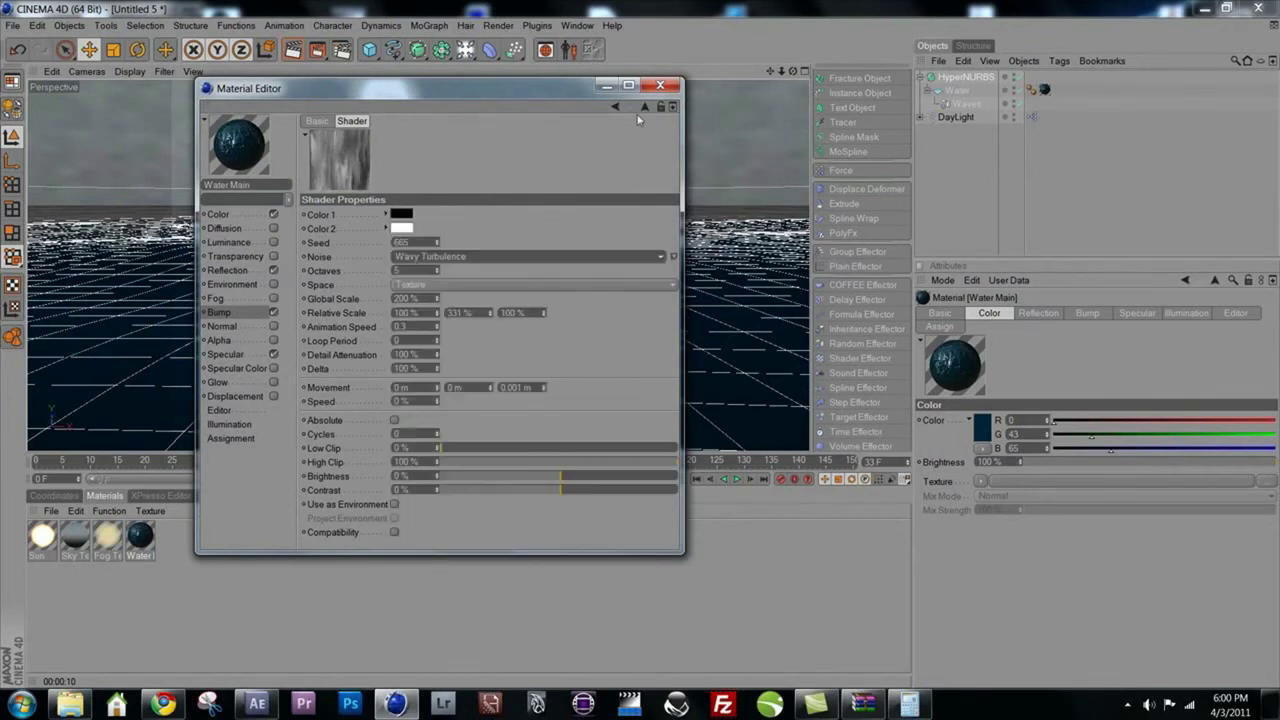
click(660, 84)
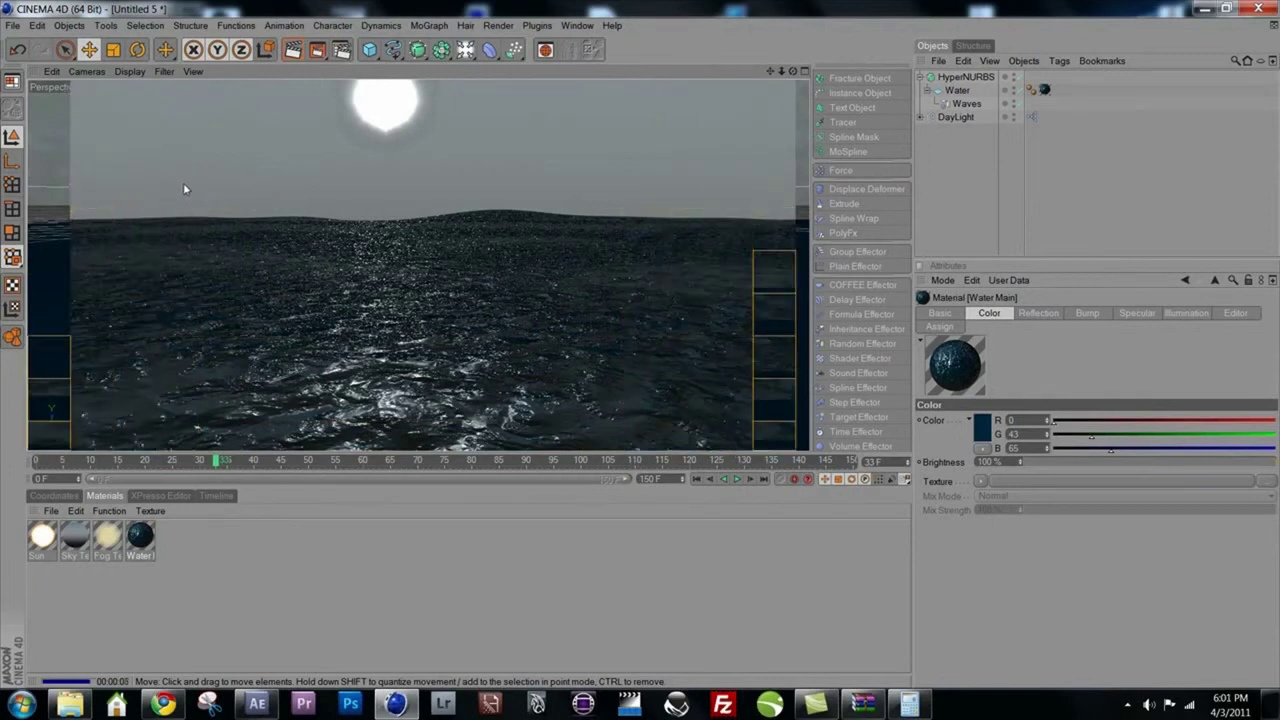
- Recheck the bump noise shader and render the view to see the finer ripples
double_click(140, 540)
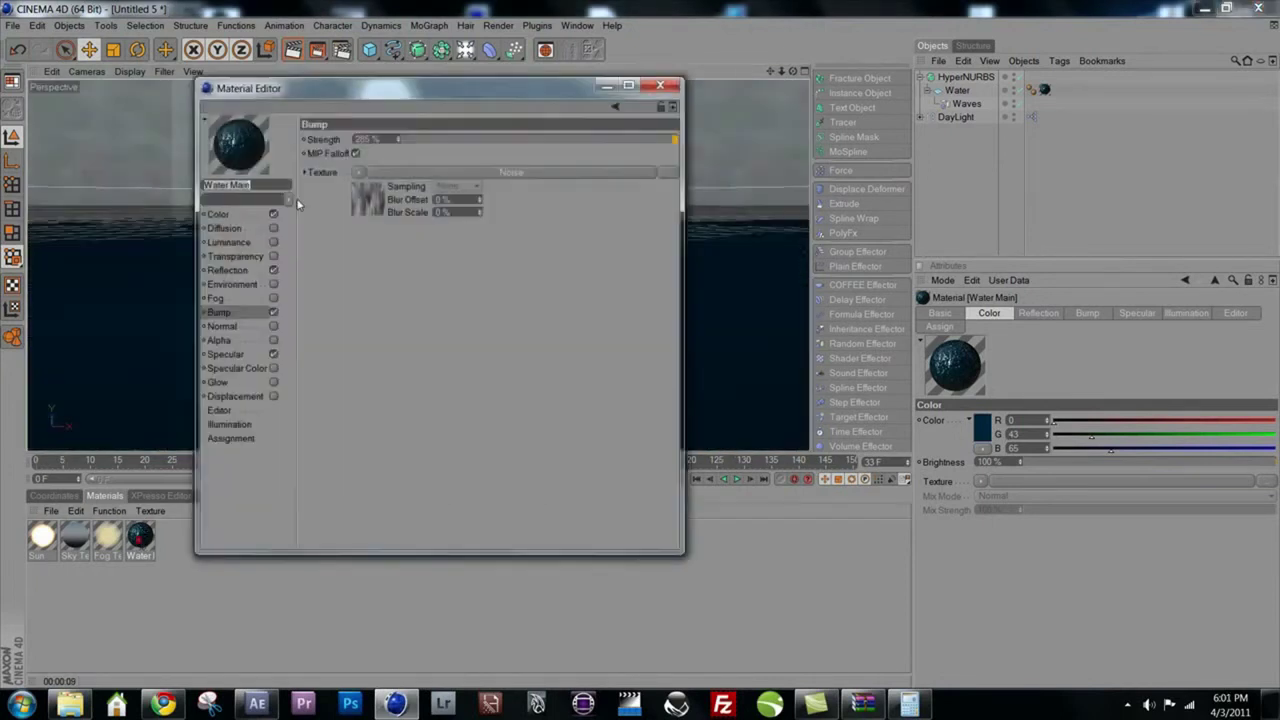
click(370, 177)
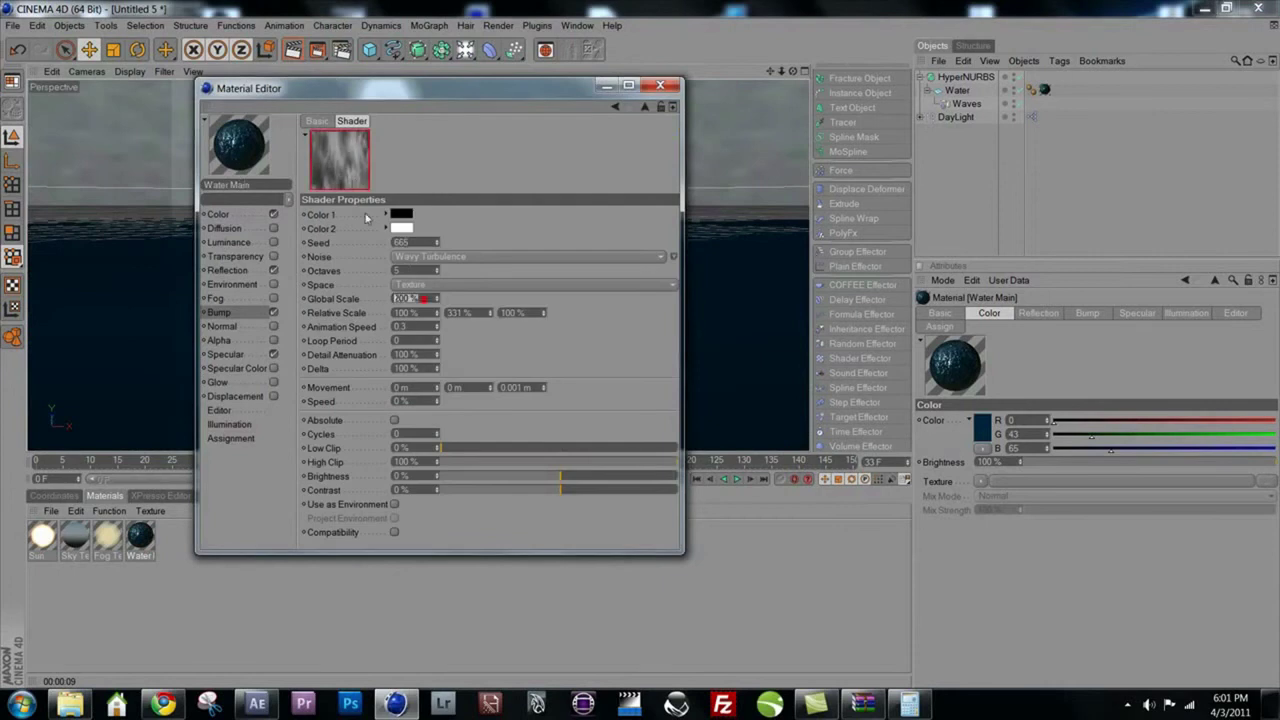
click(660, 84)
click(293, 49)
click(293, 49)
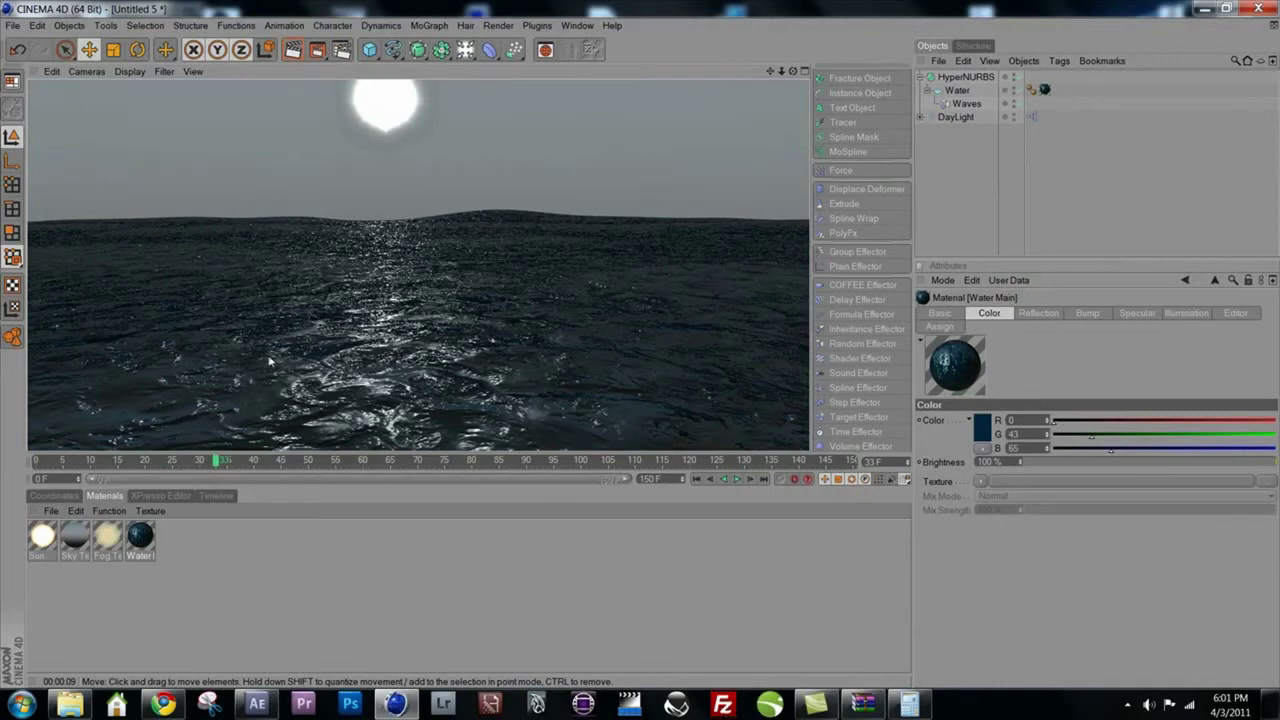
- Duplicate the Water material and rename the copy Water Secondary
key(ctrl+z)
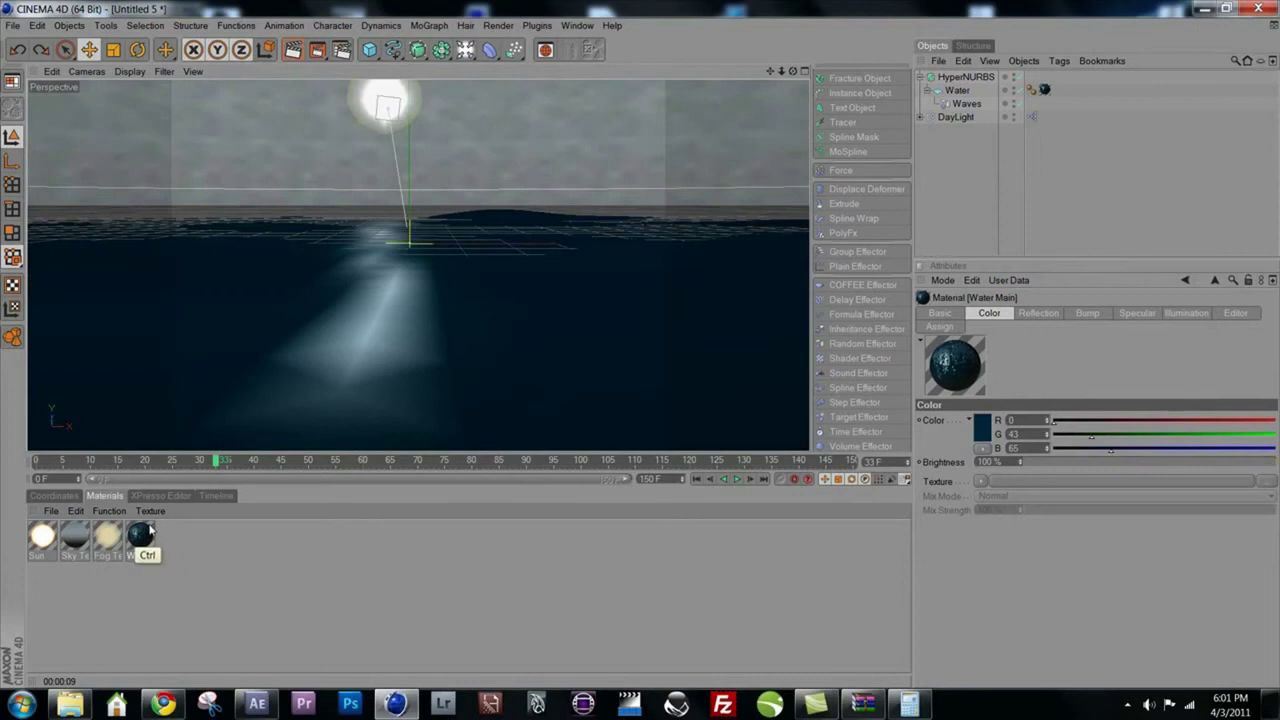
ctrl+drag(150, 530, 40, 538)
click(44, 556)
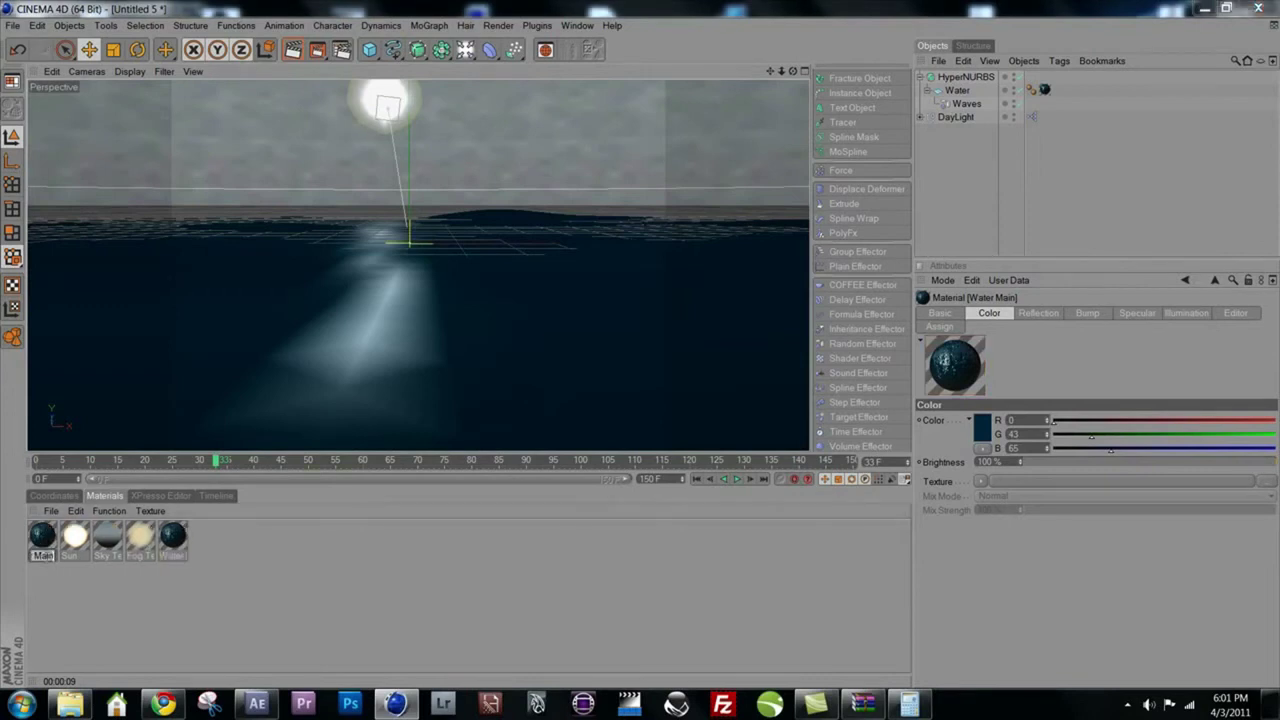
text(loco)
key(Return)
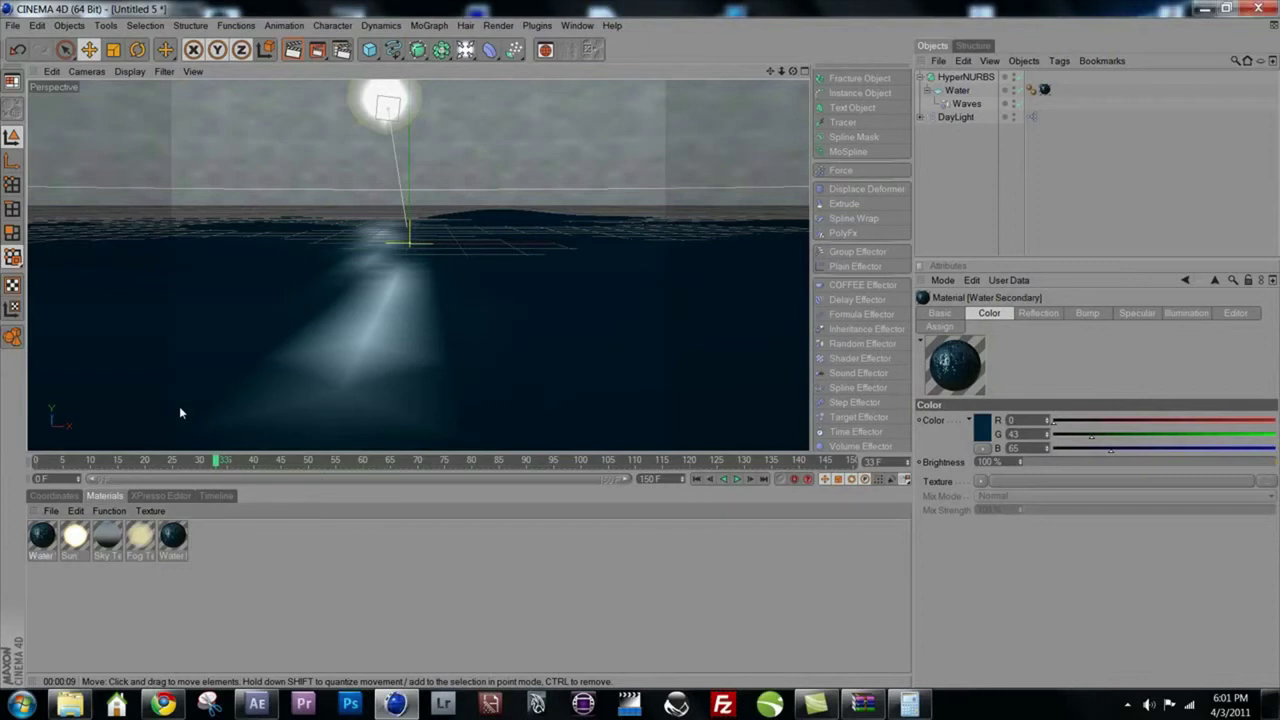
- Open Water Secondary's colour settings and pick a lighter blue
double_click(40, 537)
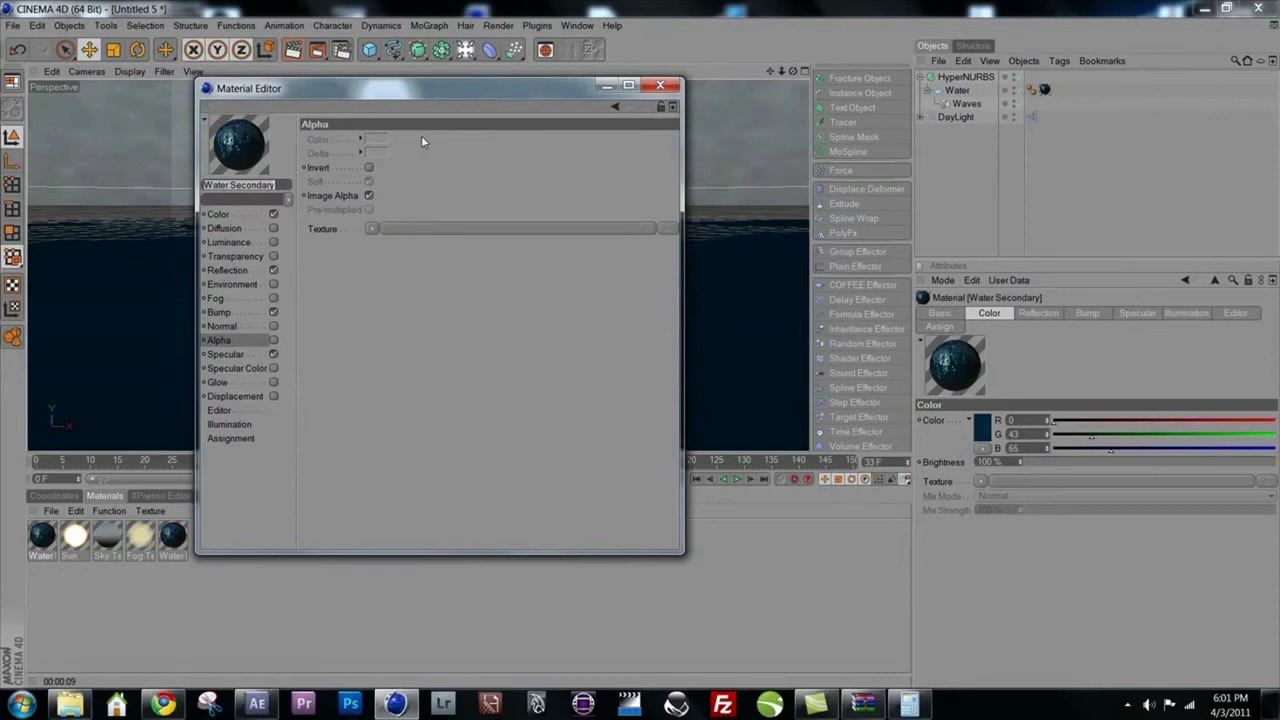
click(232, 212)
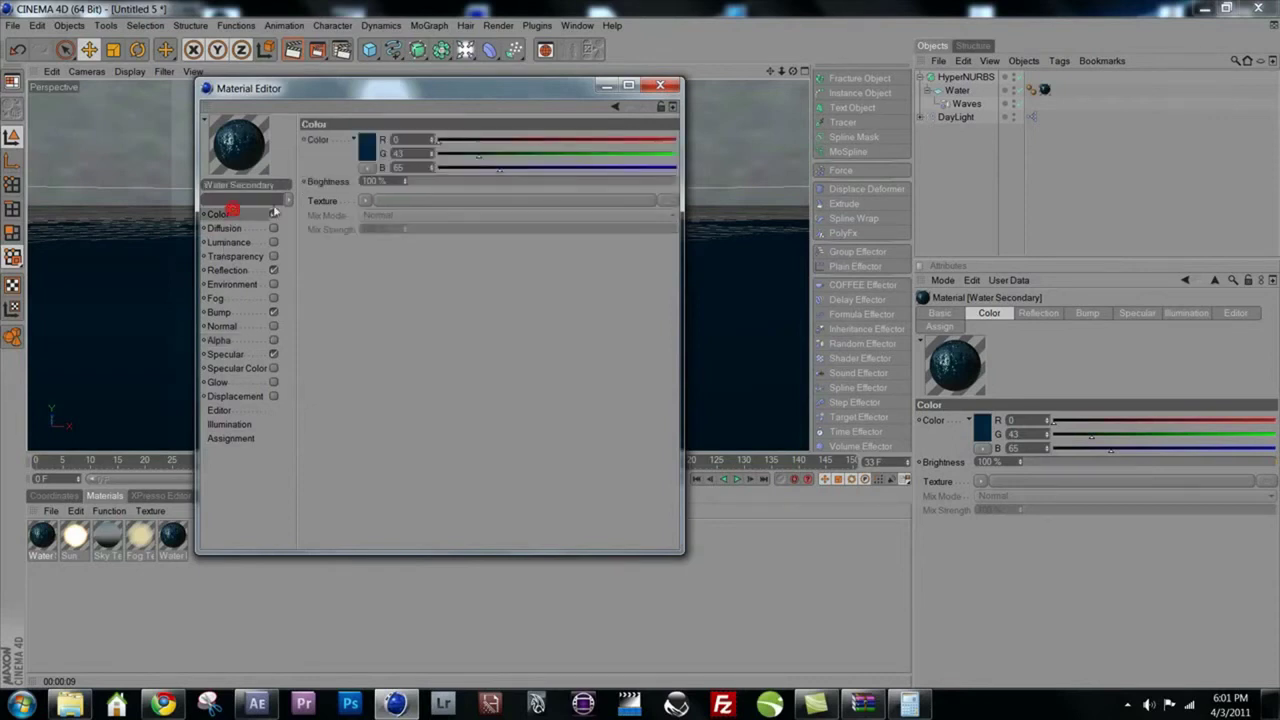
click(366, 146)
click(372, 138)
- Confirm the lighter blue and load a Nutous noise shader into the enabled Alpha channel
click(344, 207)
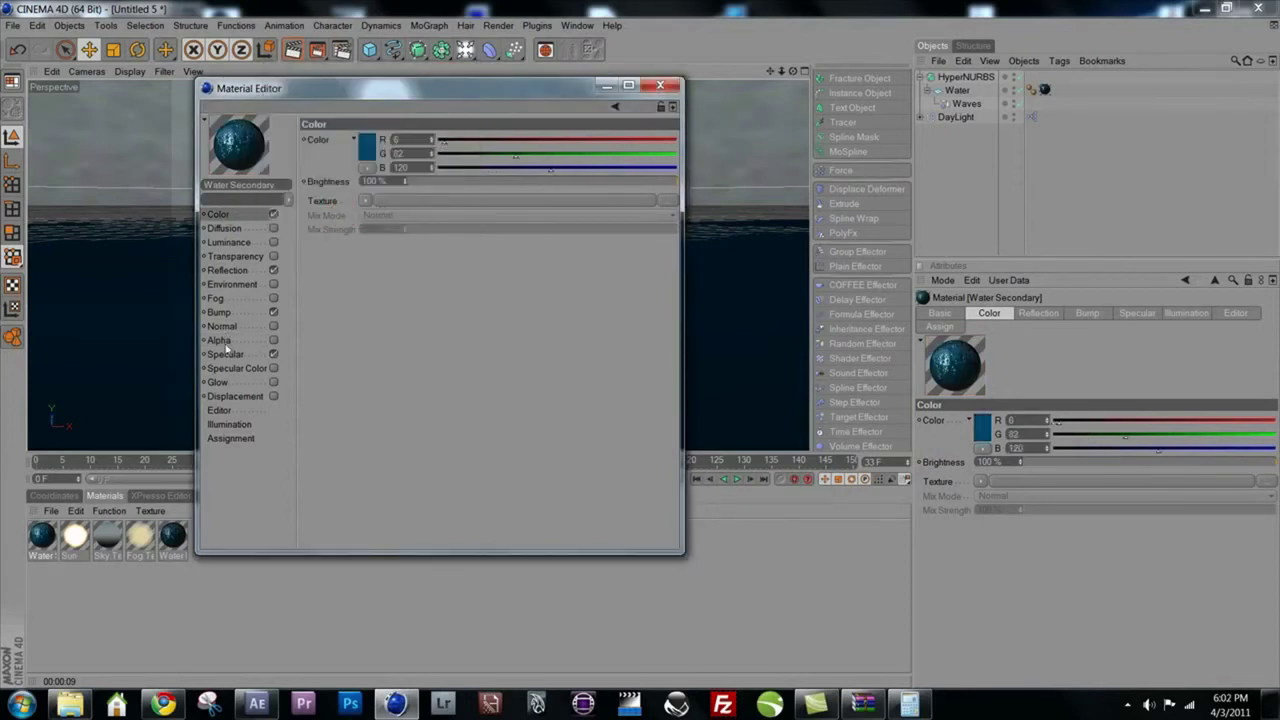
click(220, 340)
click(273, 340)
click(371, 228)
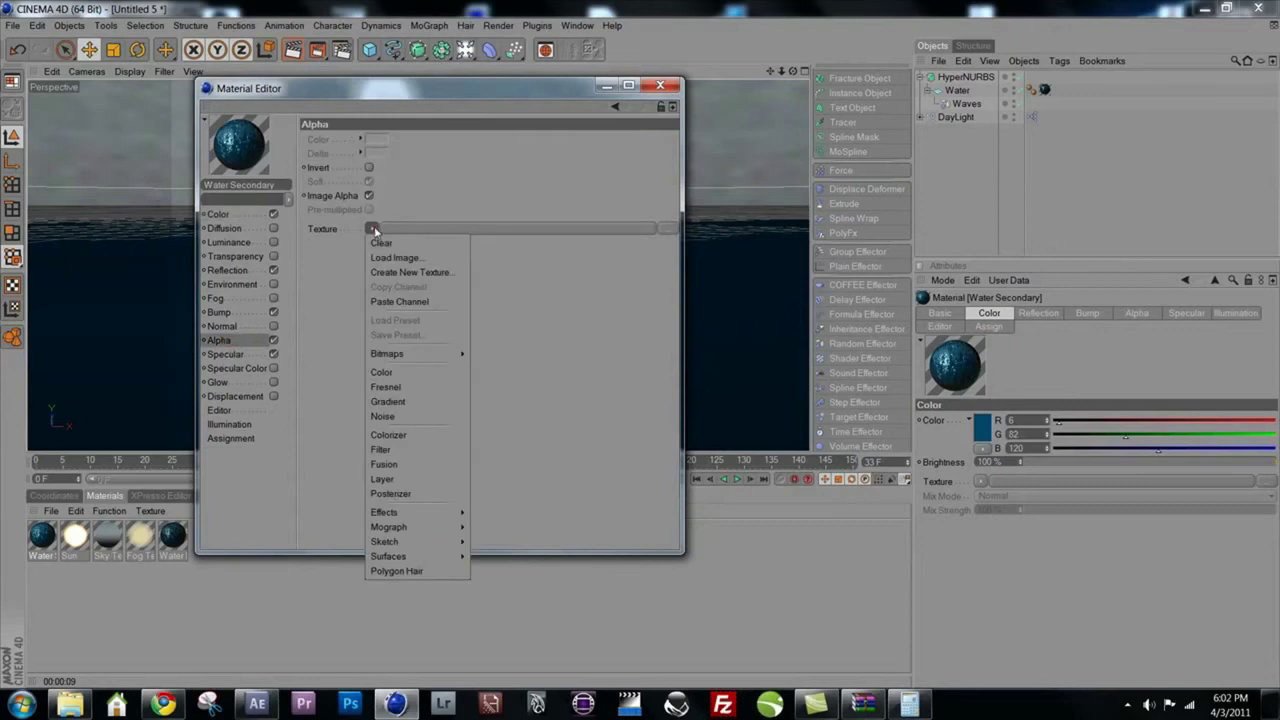
click(386, 416)
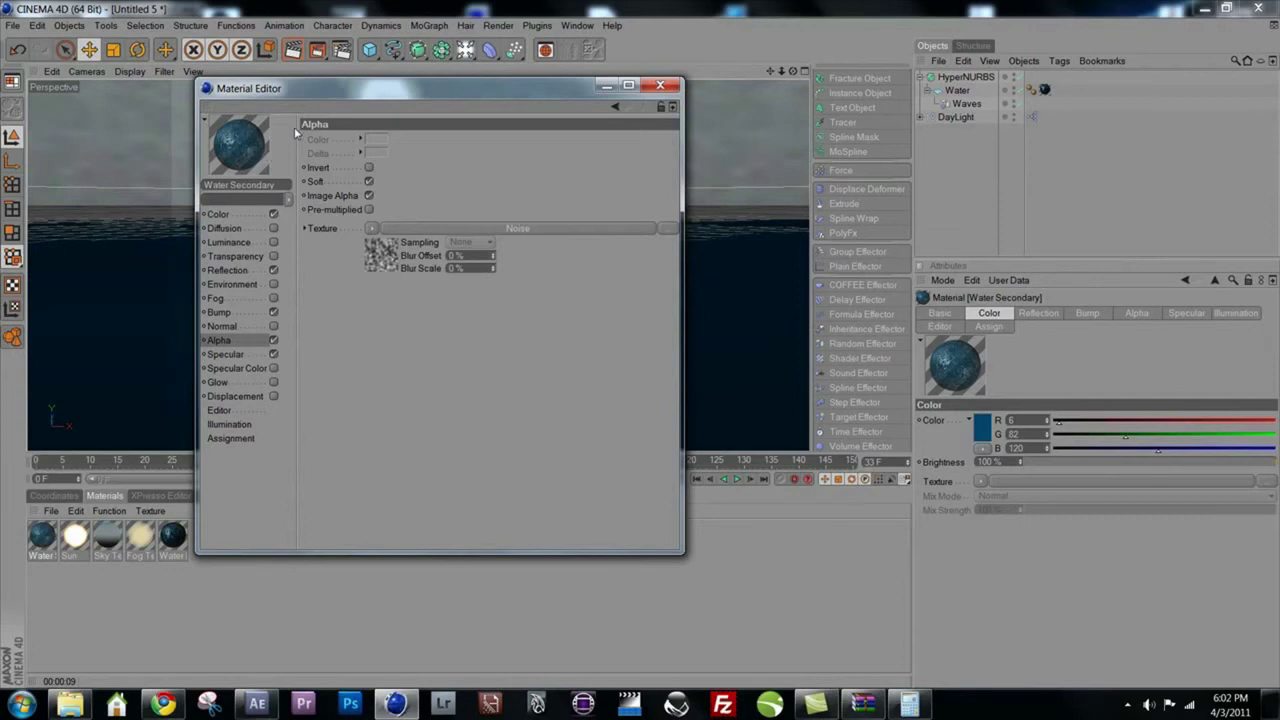
click(452, 232)
click(438, 260)
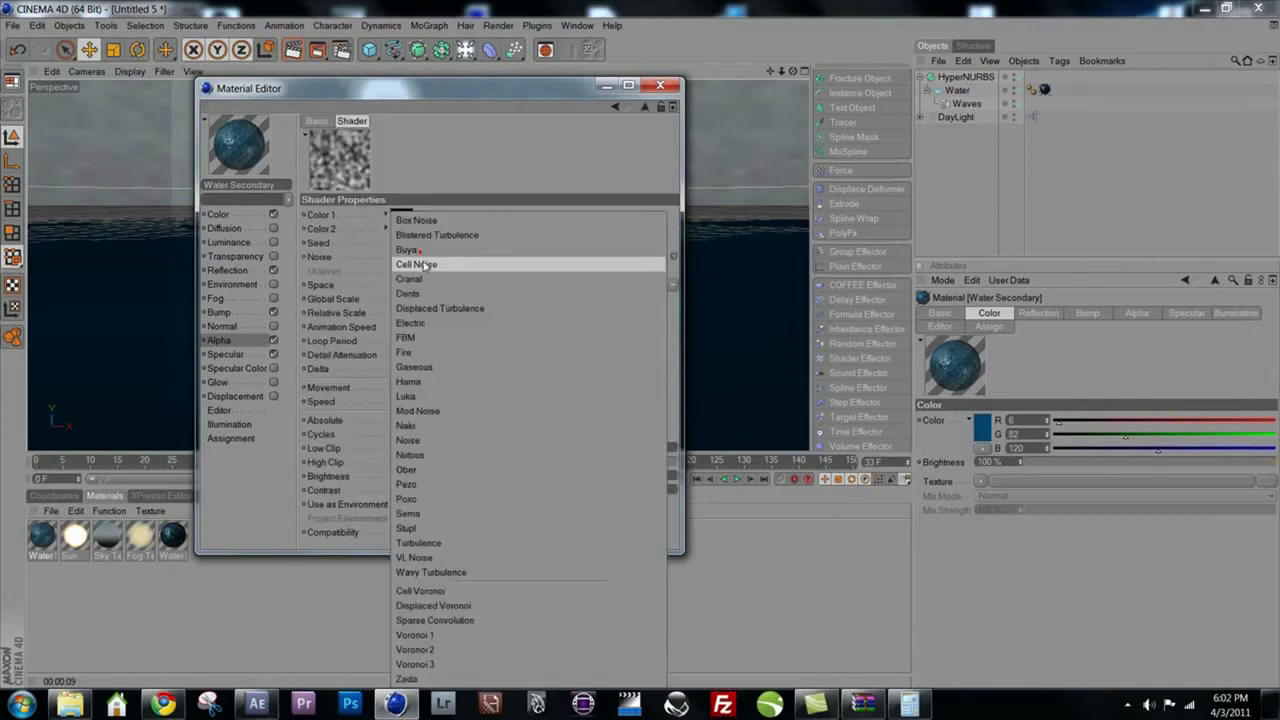
click(430, 455)
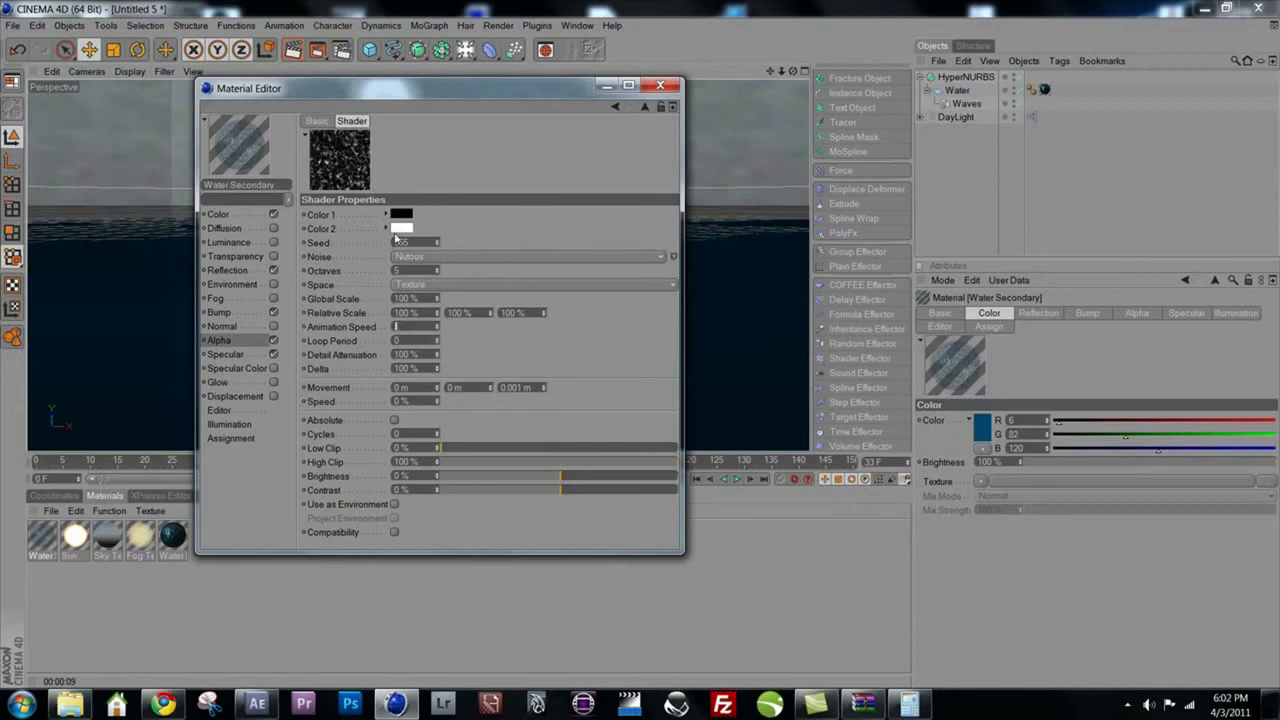
- Animate the Nutous noise at speed 0.5 and stretch its relative scale to 291%
right_click(340, 162)
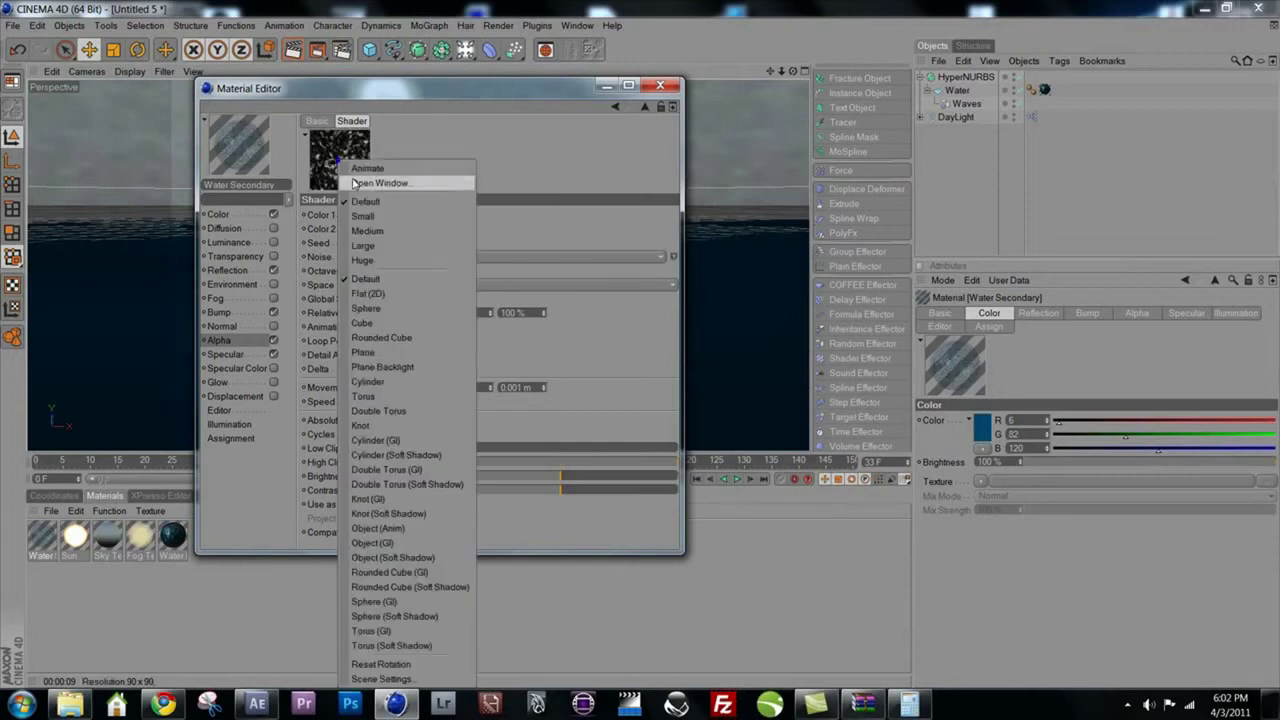
click(366, 169)
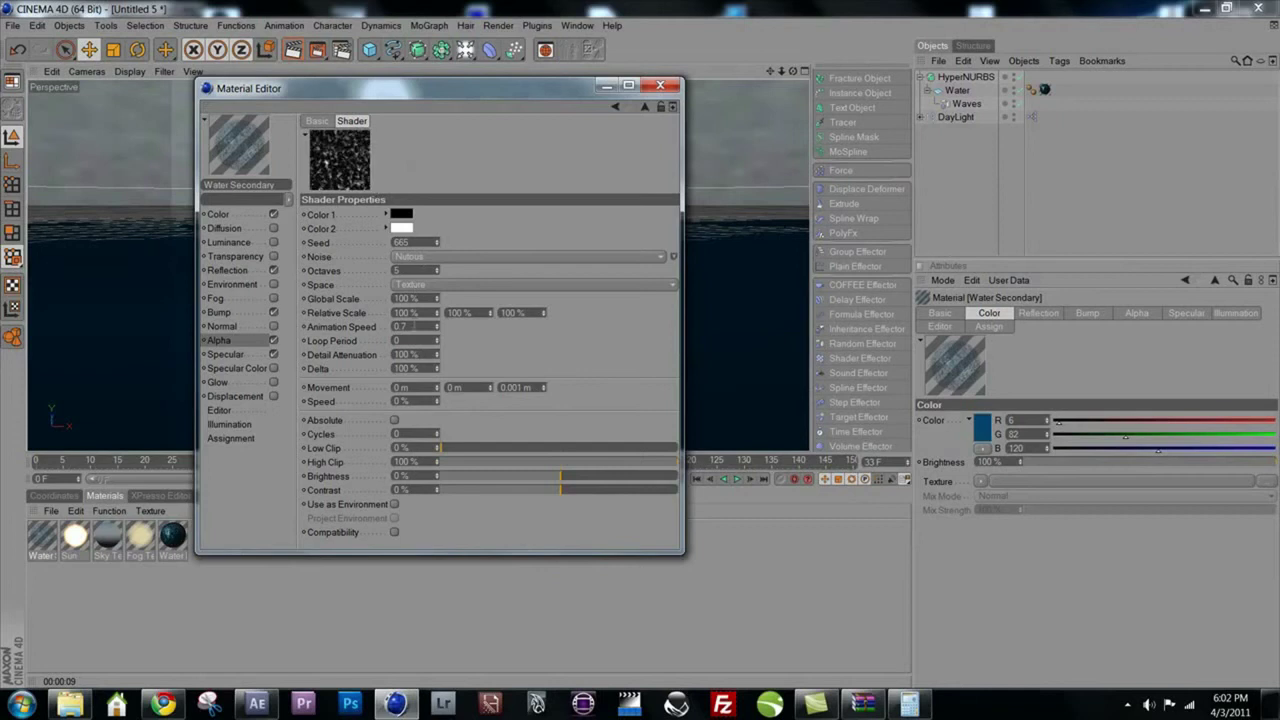
text(0.5)
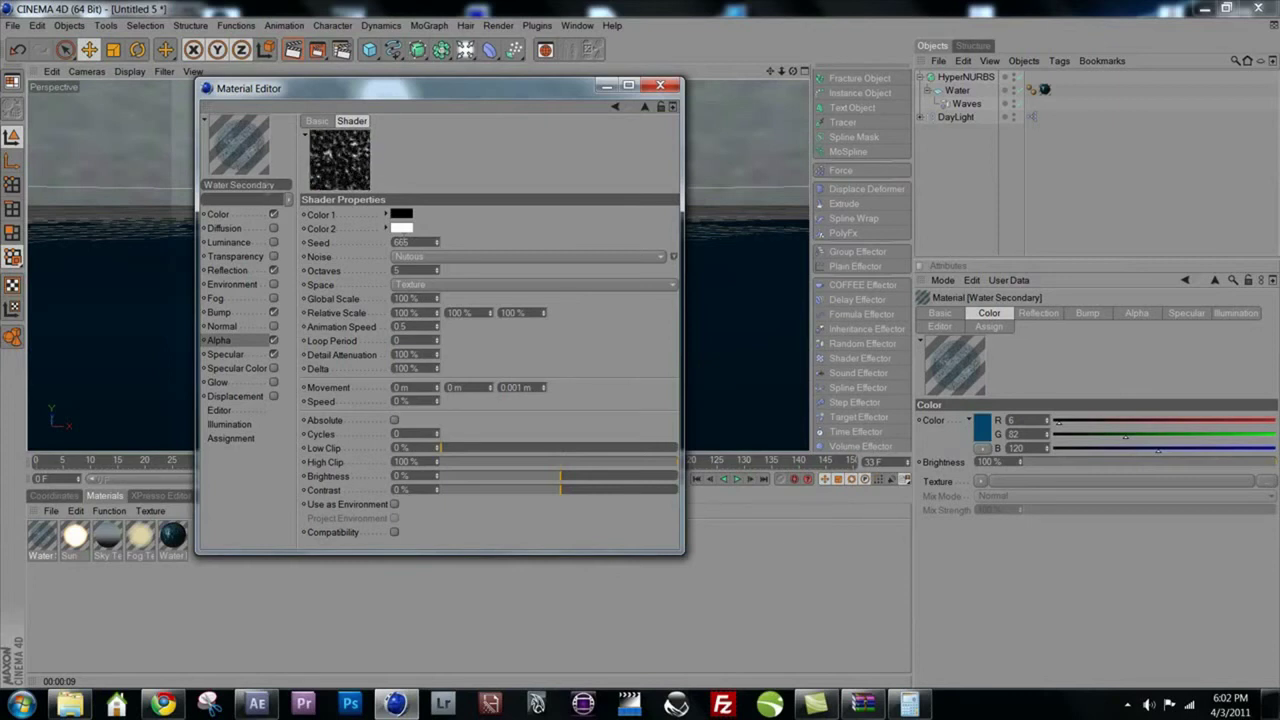
mouse_move(490, 316)
mouse_down()
mouse_move(501, 293)
mouse_move(523, 289)
mouse_move(512, 310)
mouse_up()
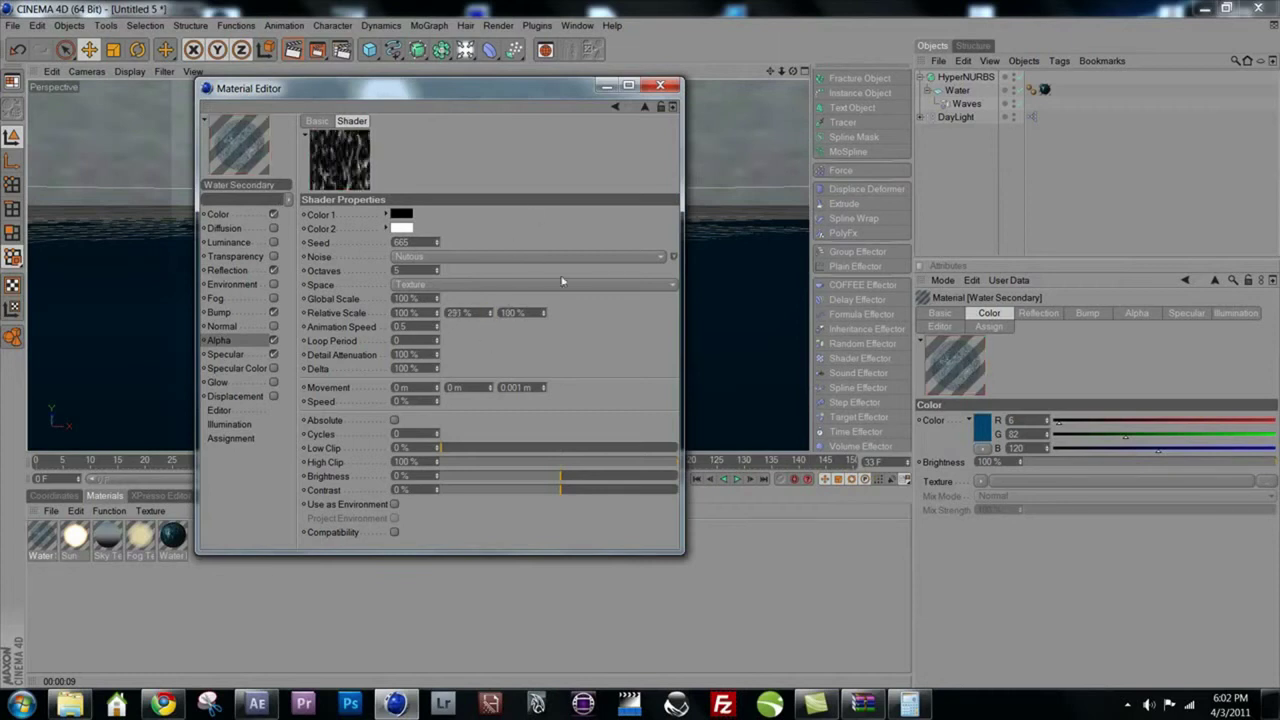
click(660, 84)
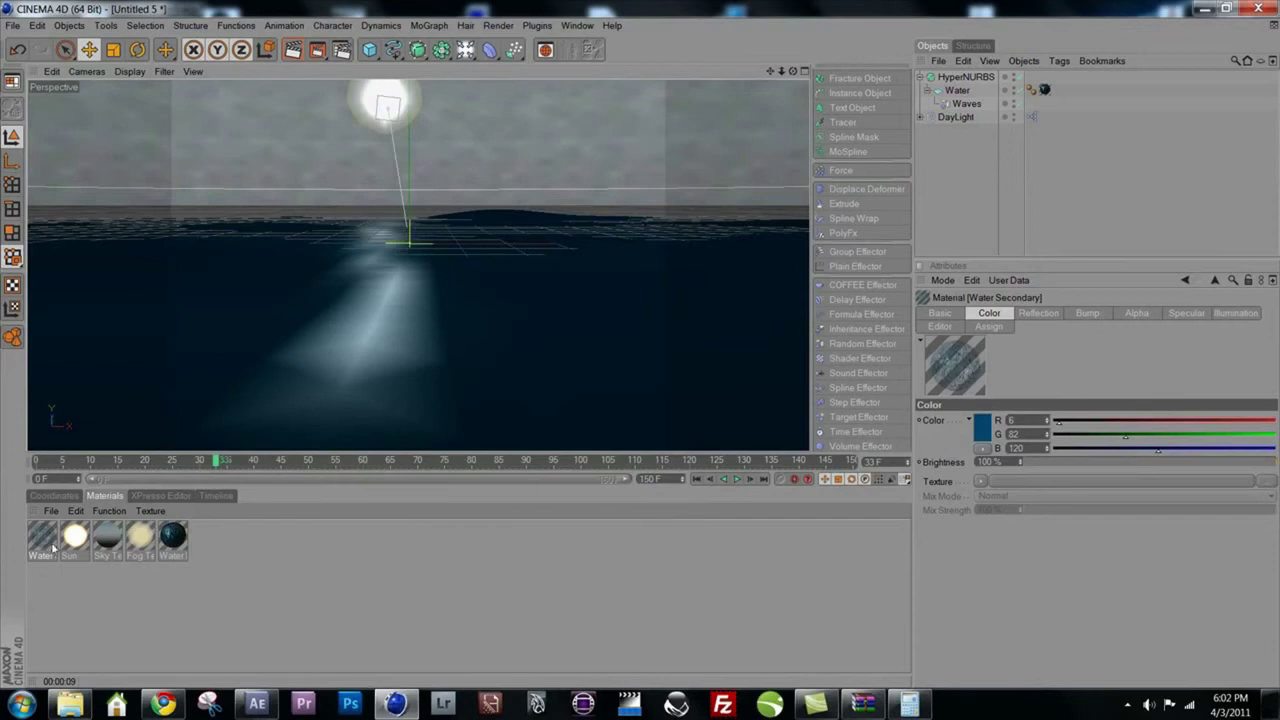
- Apply Water Secondary to the Water object and render the viewport with Ctrl+R
drag(42, 537, 992, 100)
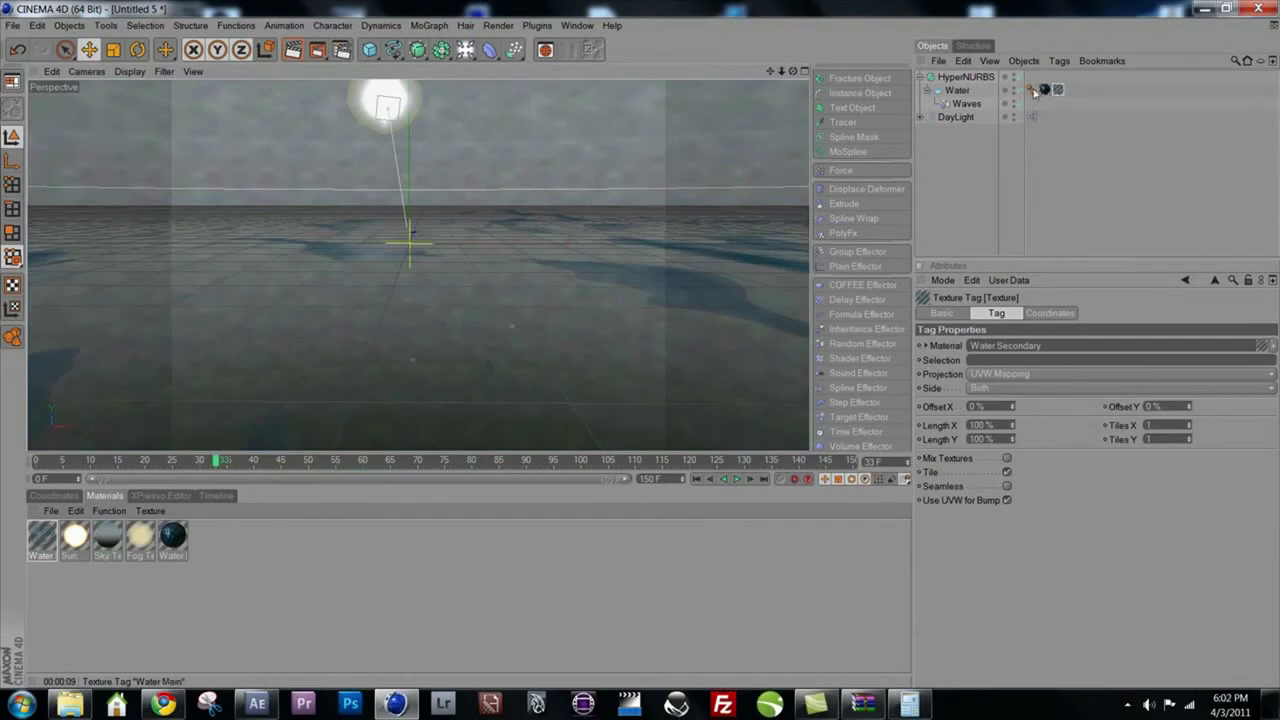
key(ctrl+r)
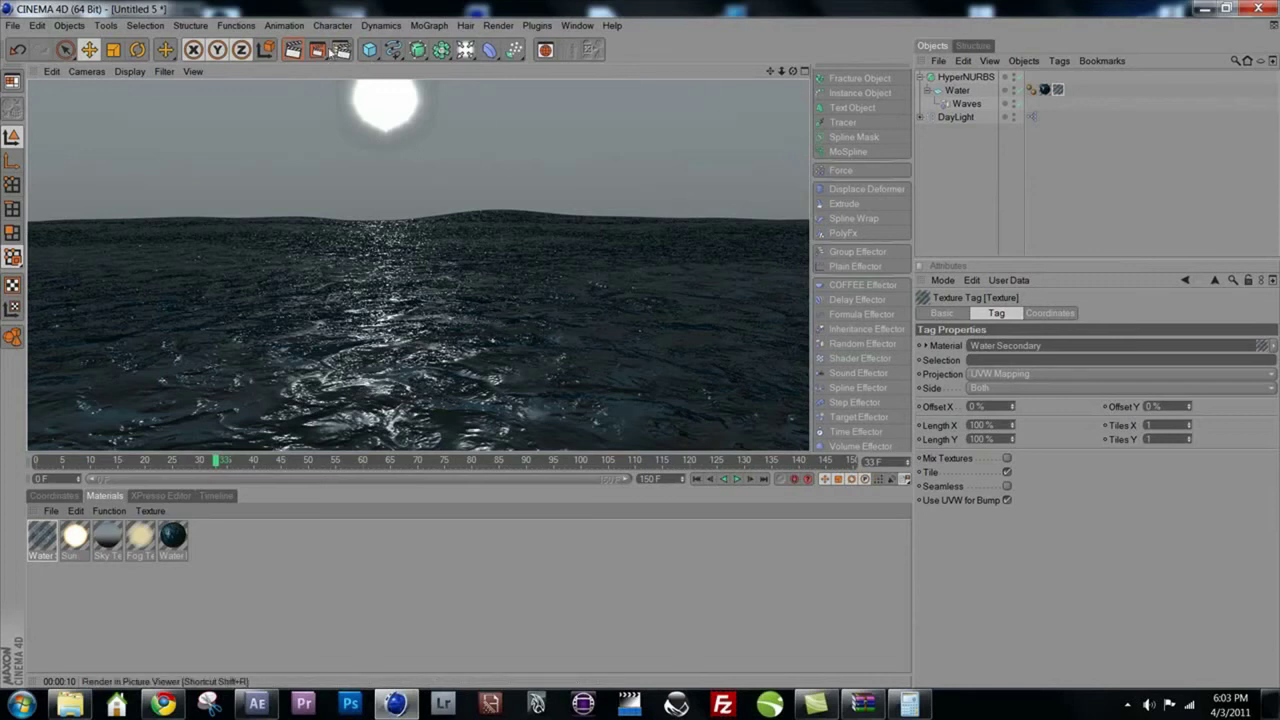
- Open Render Settings beside the view and make a test render of the current frame
click(341, 49)
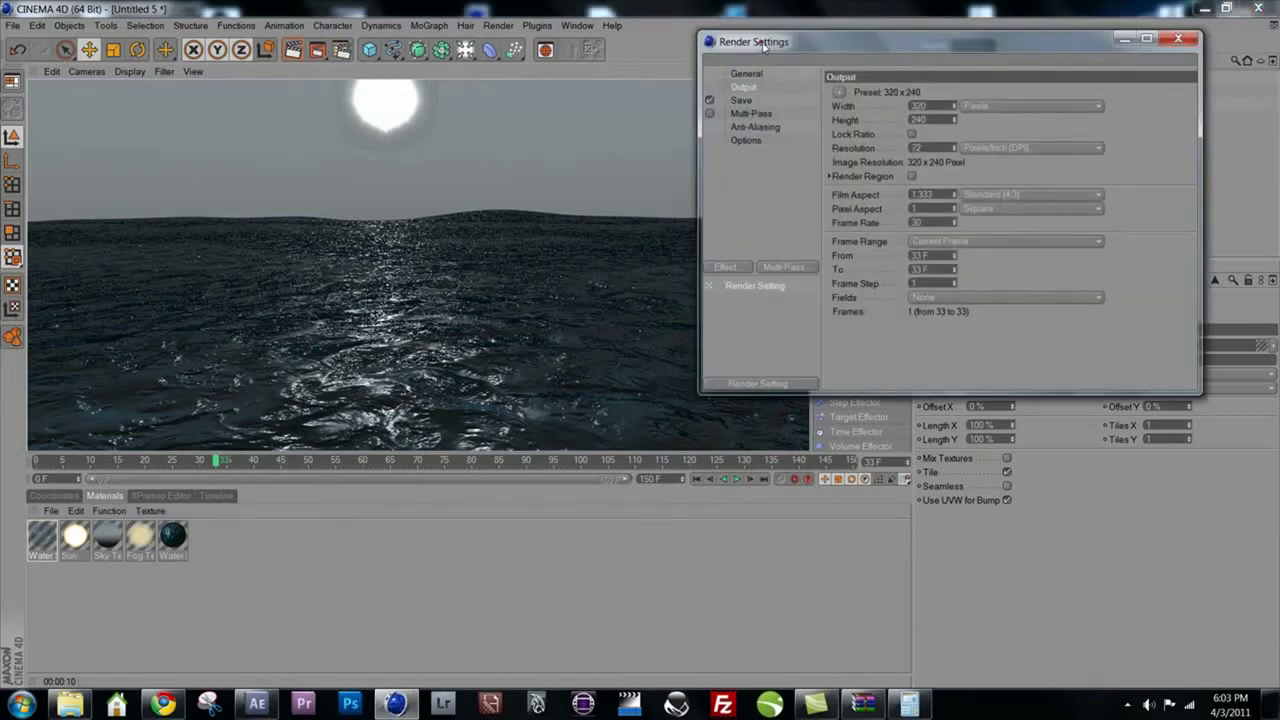
drag(800, 41, 299, 146)
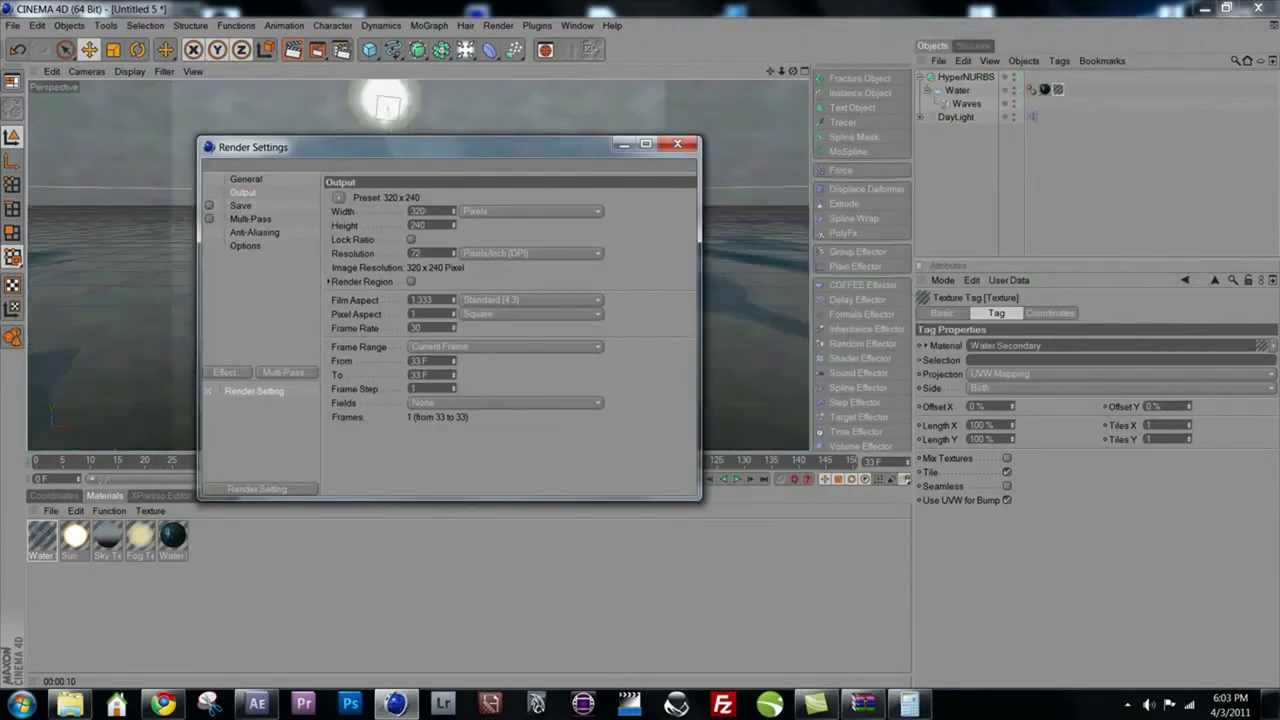
drag(443, 160, 459, 160)
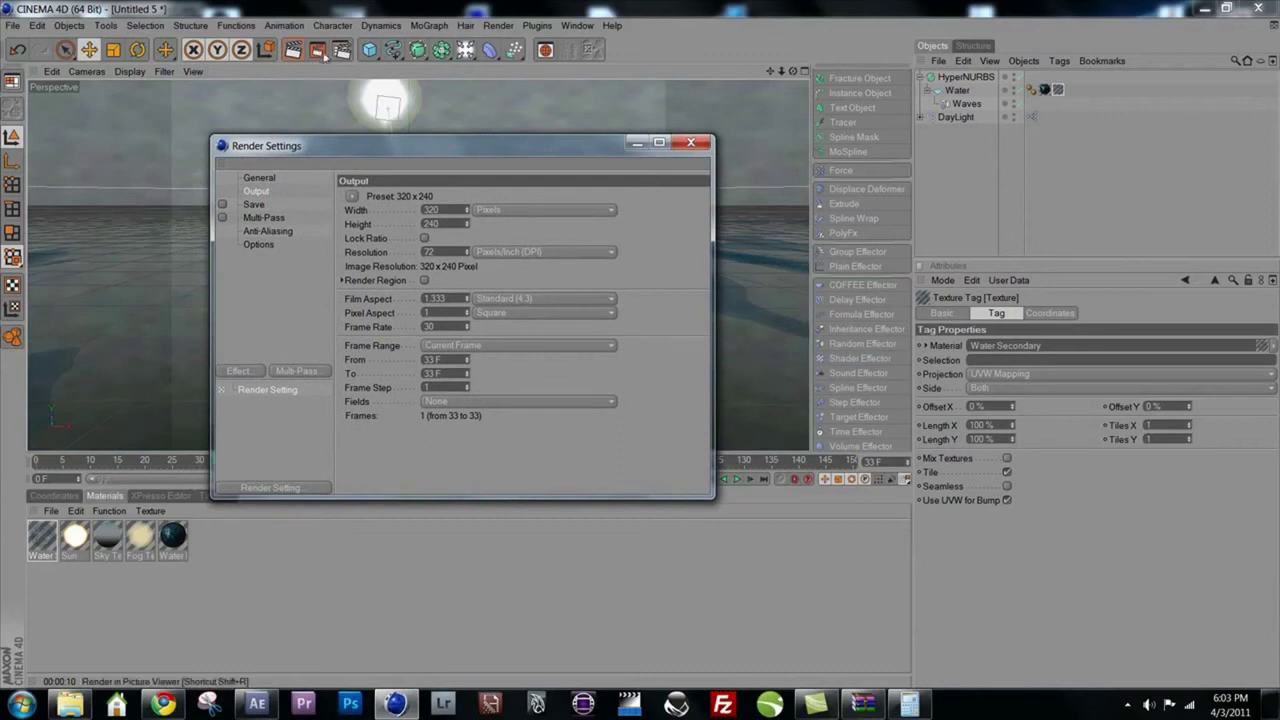
key(shift+r)
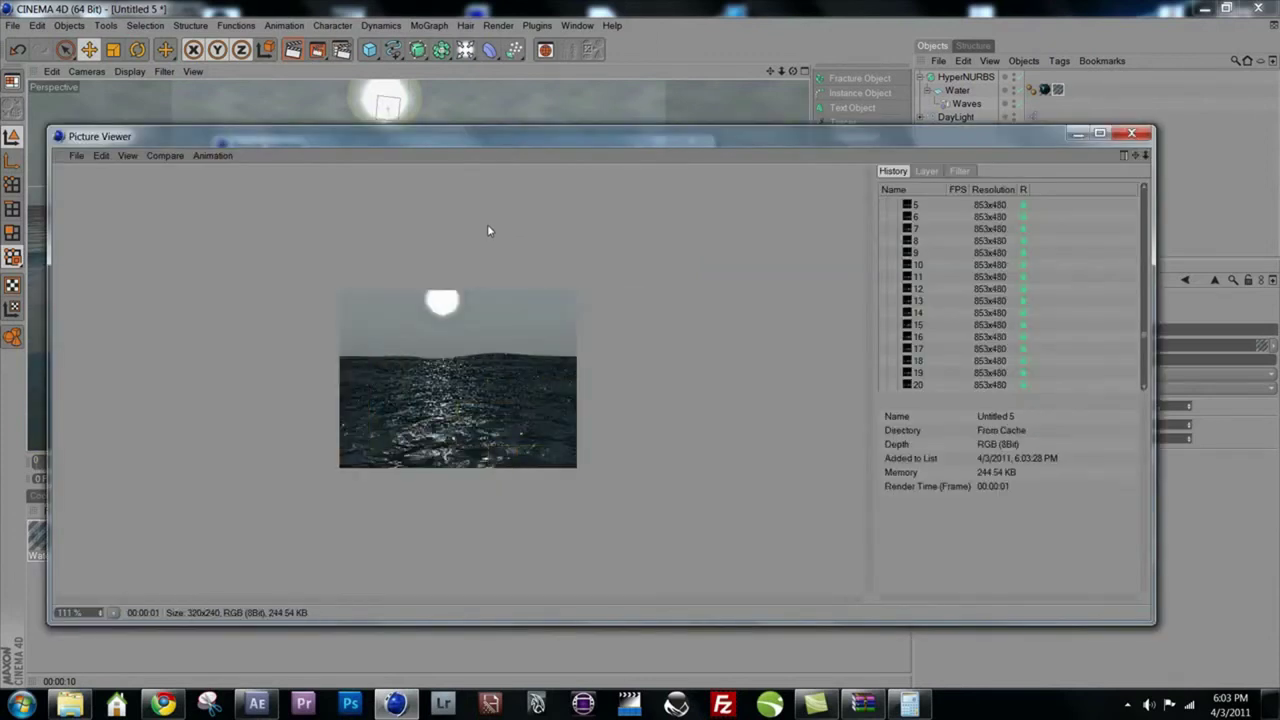
double_click(60, 137)
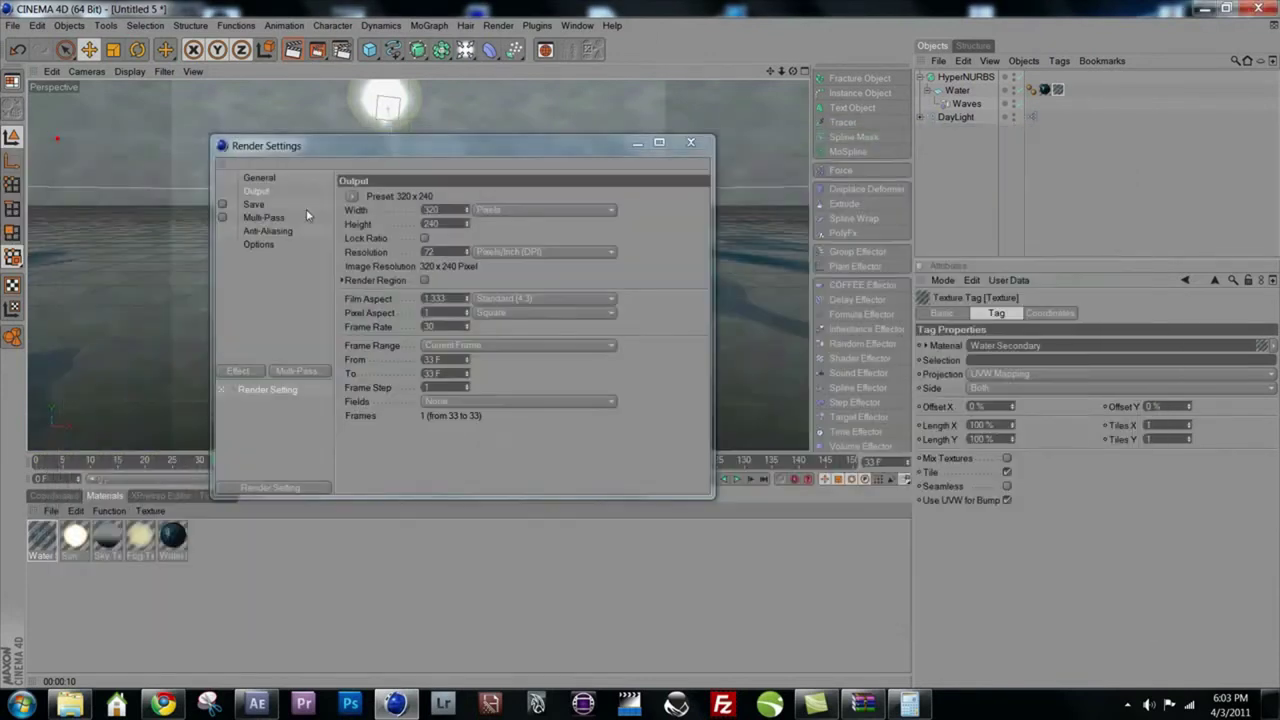
- Set the frame range to all frames and render the animation to the Picture Viewer without saving
click(258, 191)
click(451, 345)
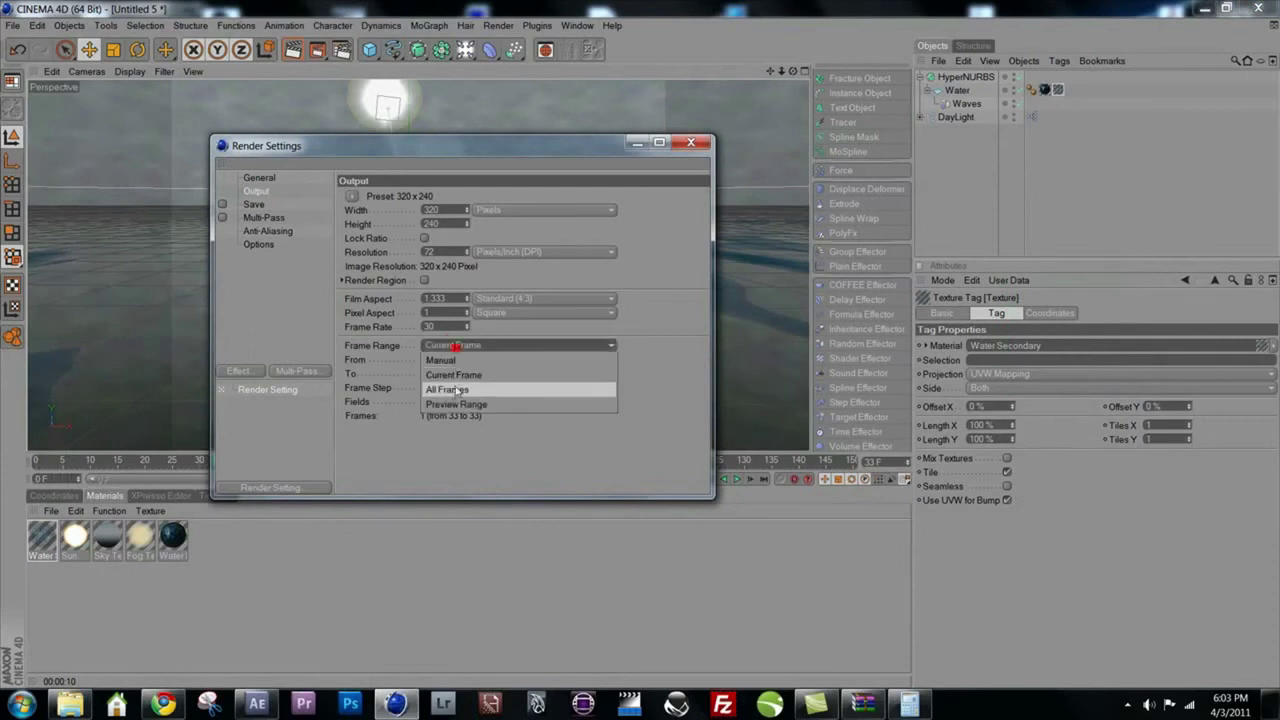
click(451, 388)
click(316, 49)
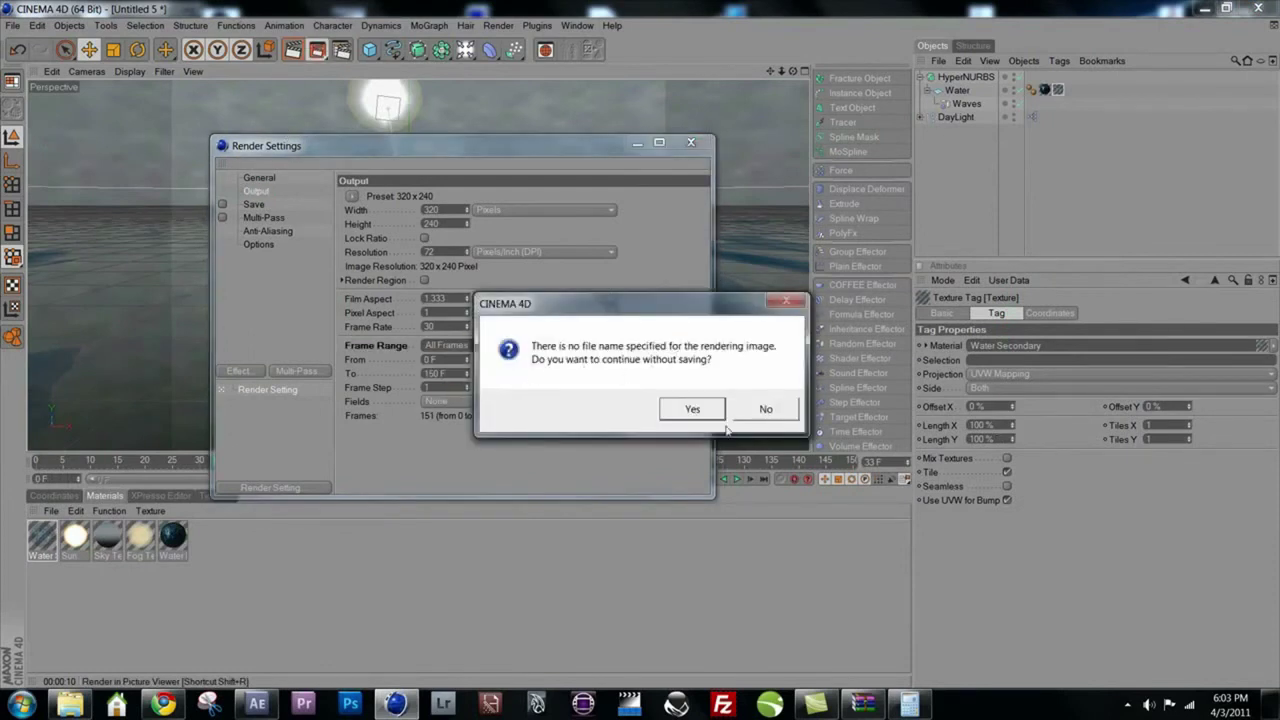
click(696, 412)
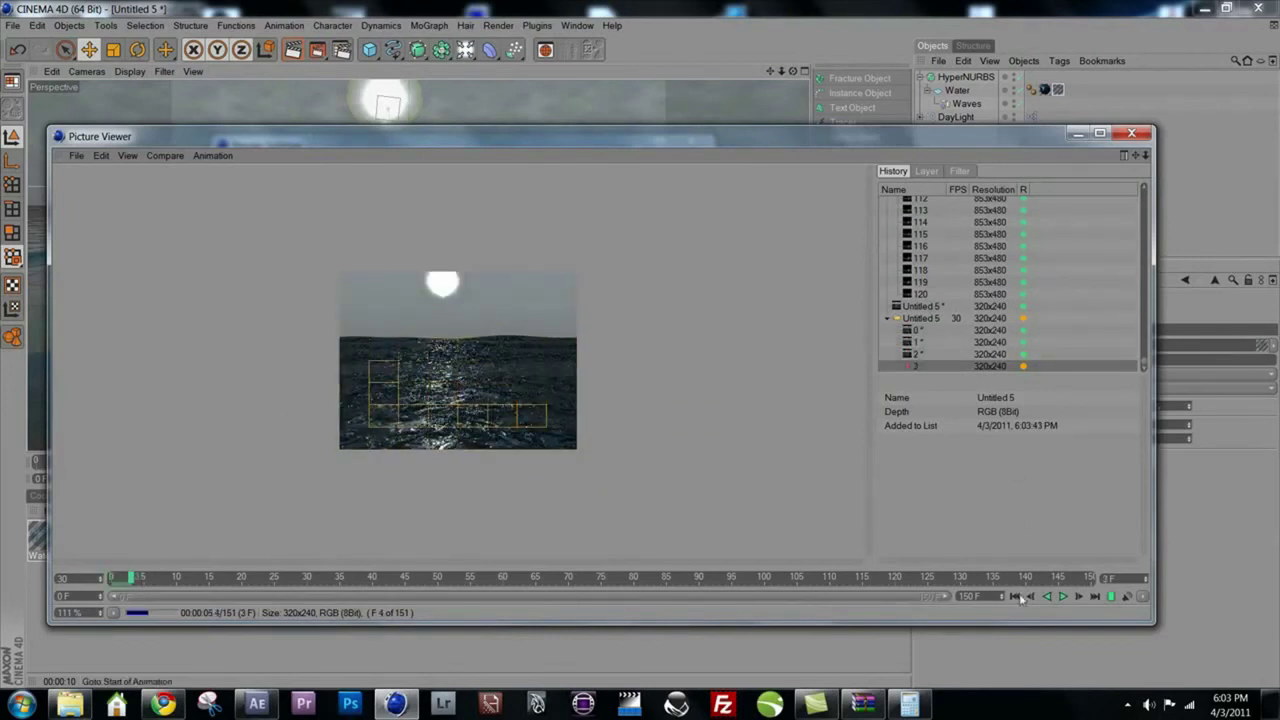
- Play back the rendered animation, then close the Picture Viewer, stopping the render, and Render Settings
click(1062, 596)
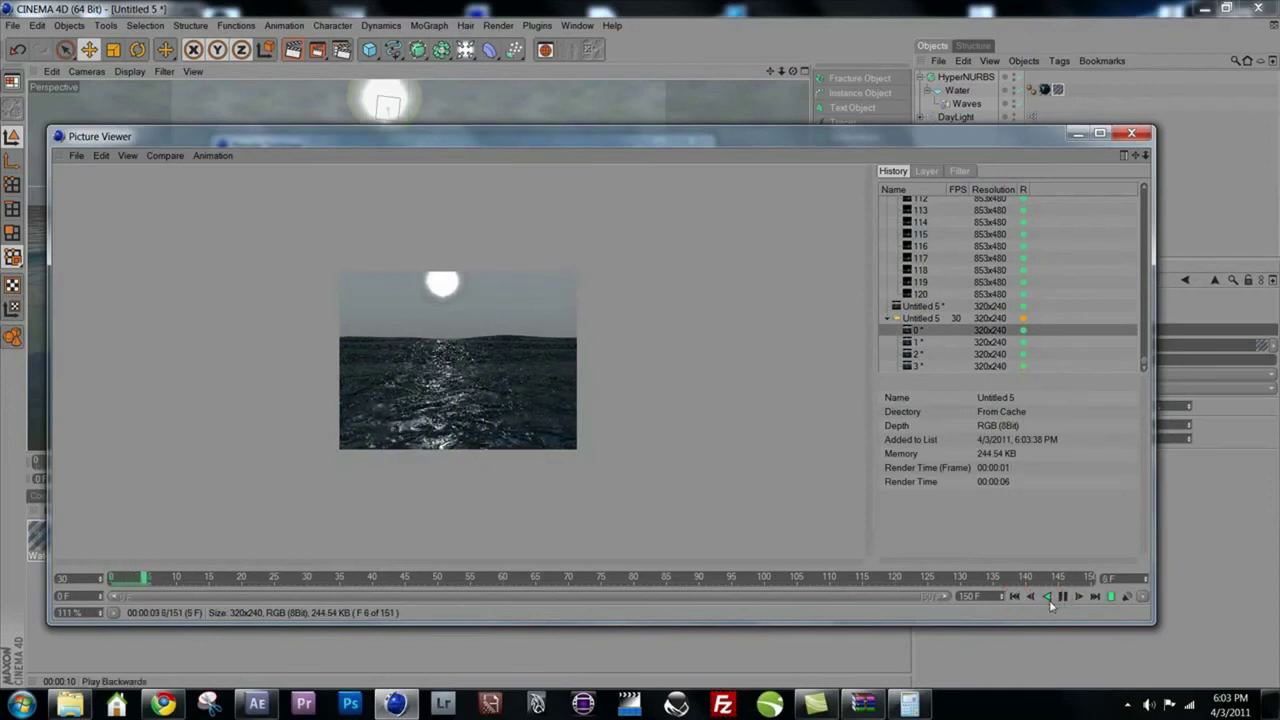
click(1063, 597)
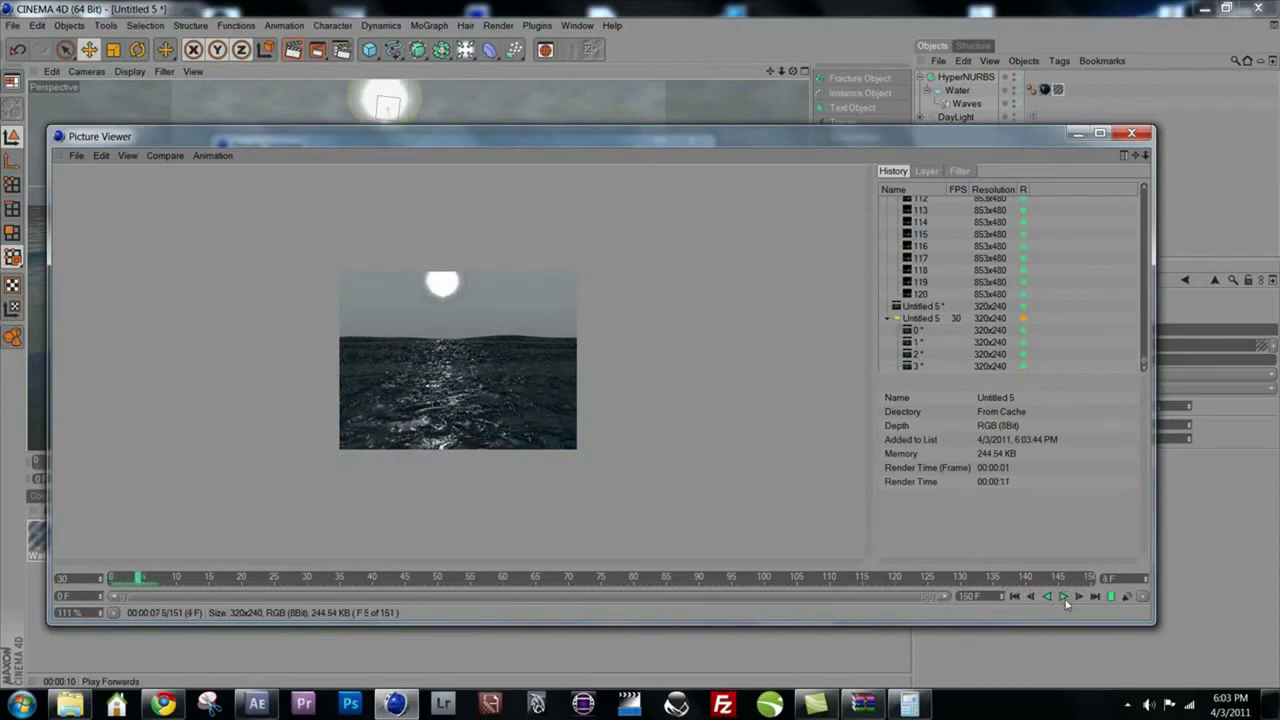
click(1063, 597)
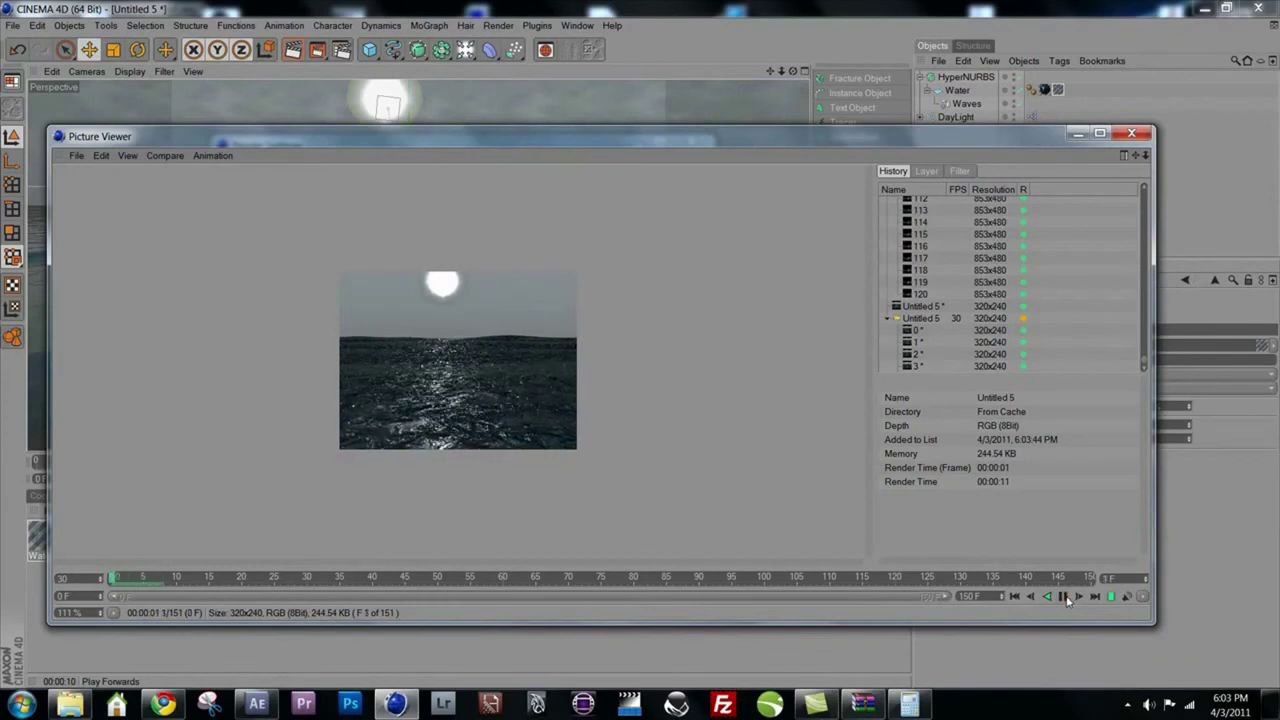
click(1063, 597)
click(1063, 597)
click(1131, 133)
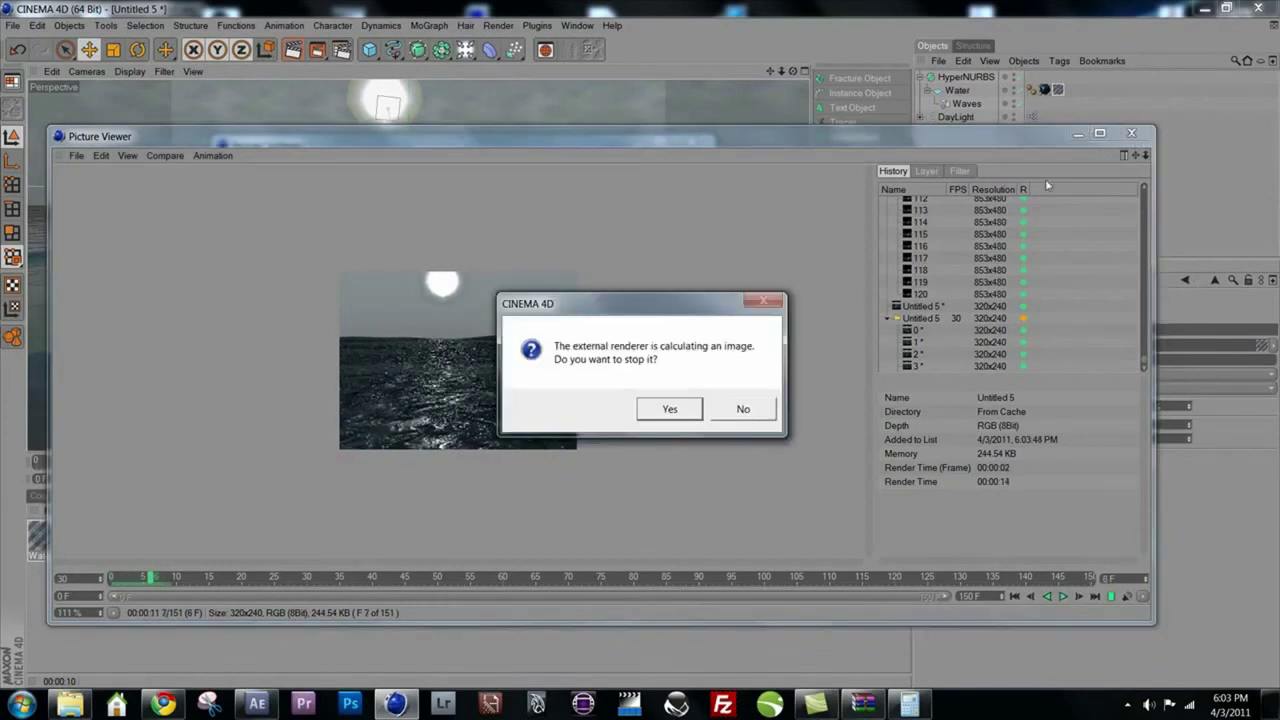
click(667, 408)
click(690, 143)
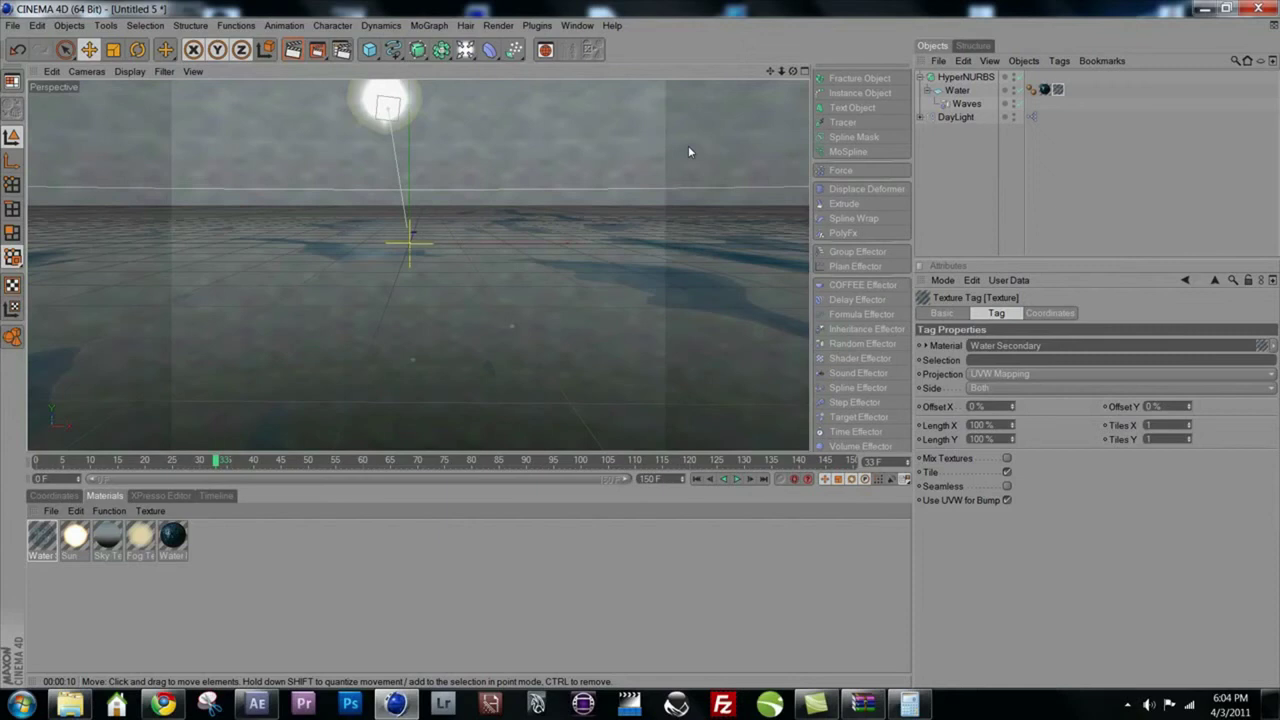
- Turn off DayLight's Sky Seen By Camera and add a 600 m Landscape with 100×100 segments
click(957, 117)
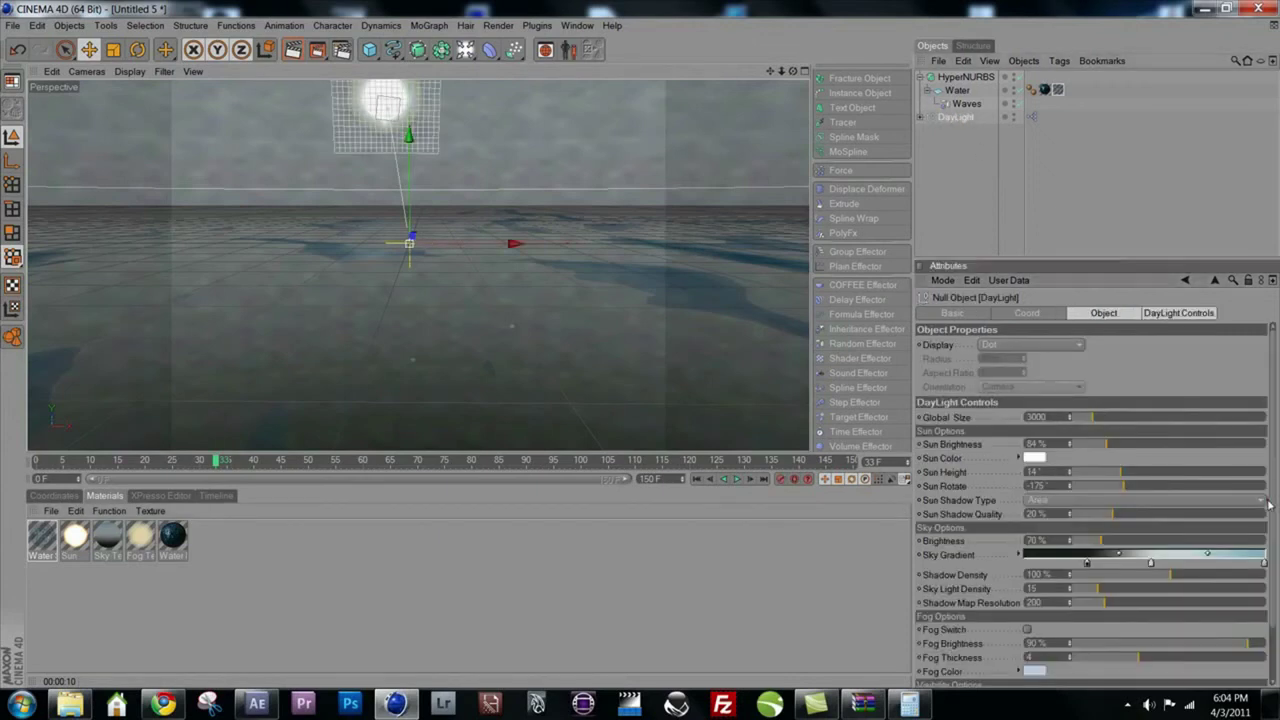
drag(1268, 540, 1270, 590)
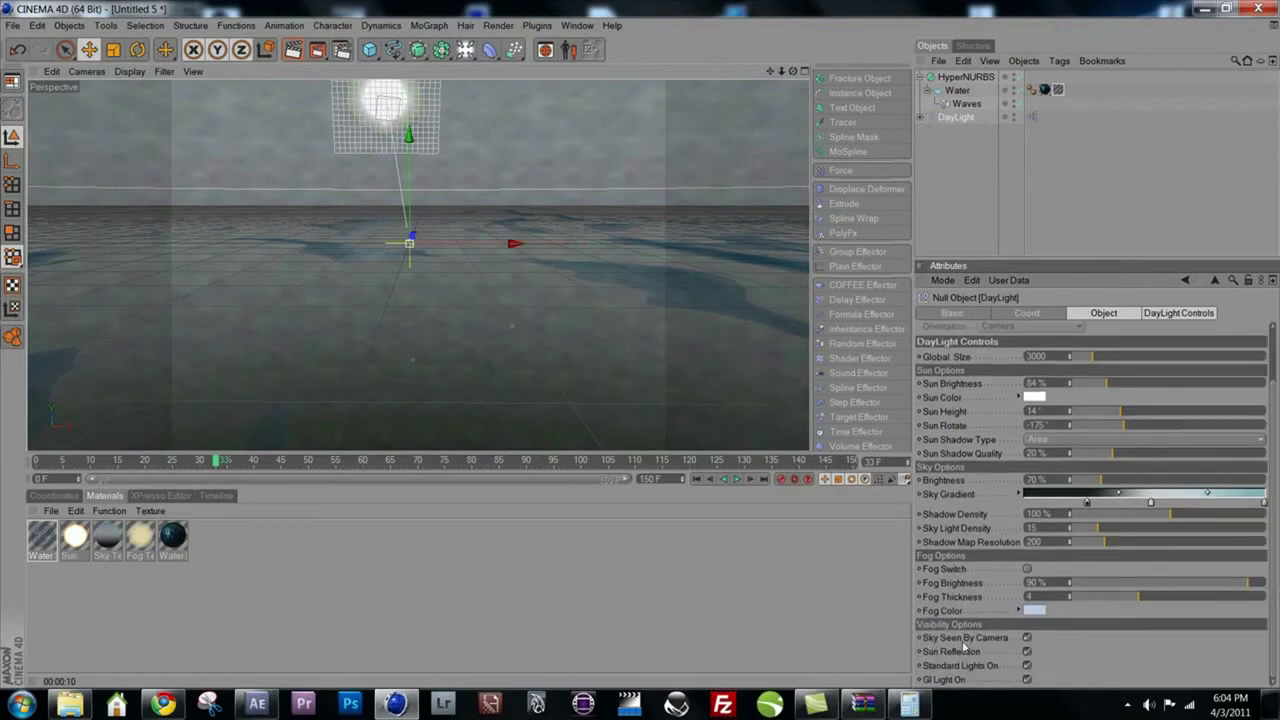
click(1027, 637)
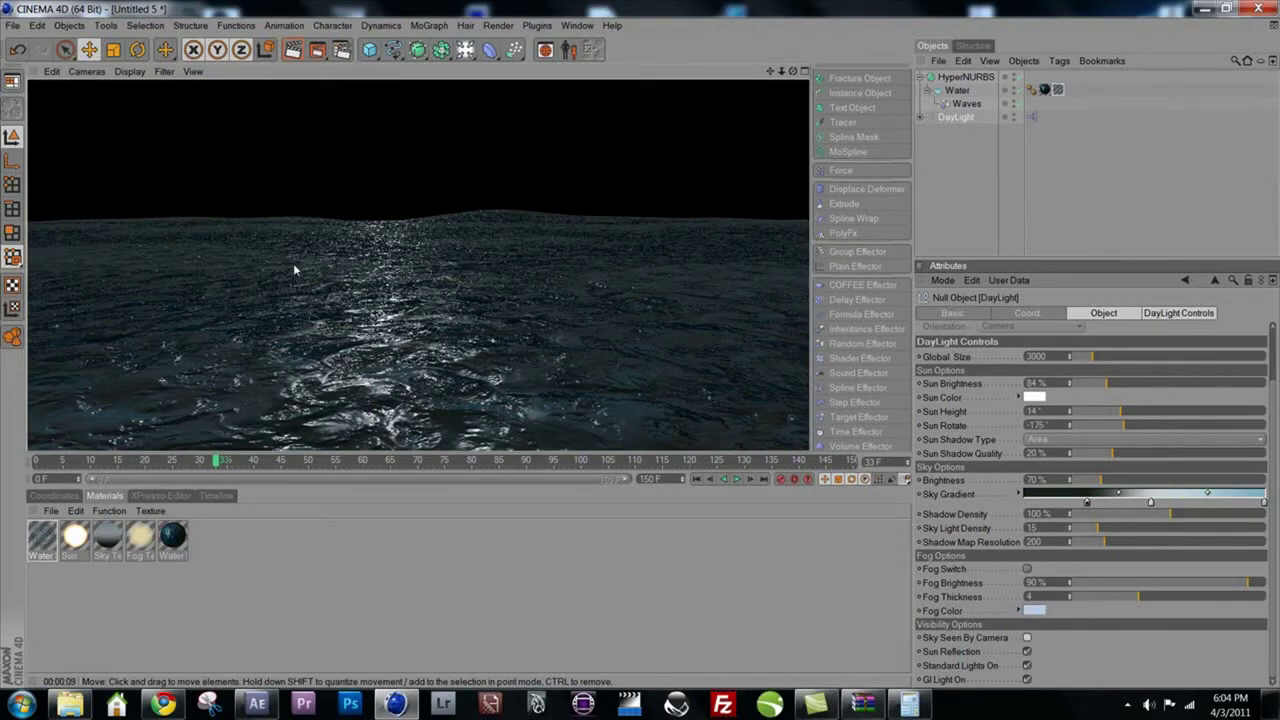
drag(369, 49, 500, 130)
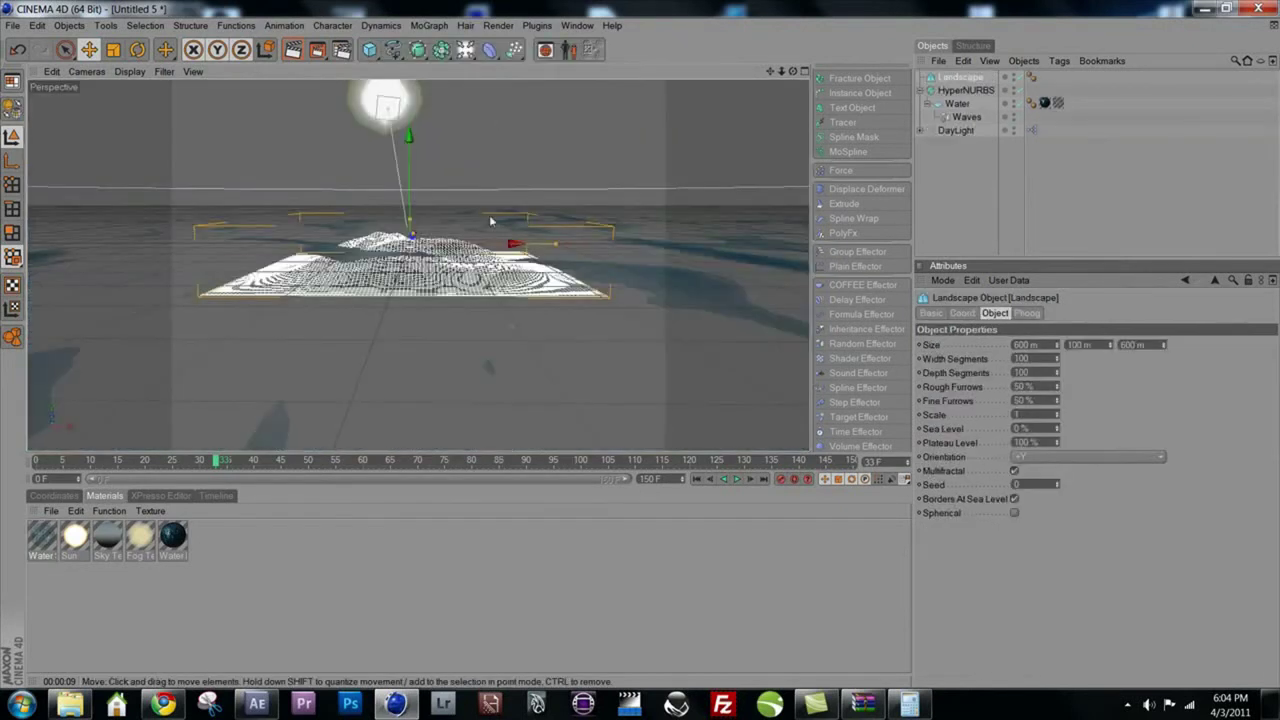
- Move the Landscape left, stretch it to about 154 m tall, sink it into the water, and render previews
drag(527, 248, 283, 224)
drag(281, 171, 283, 130)
click(292, 49)
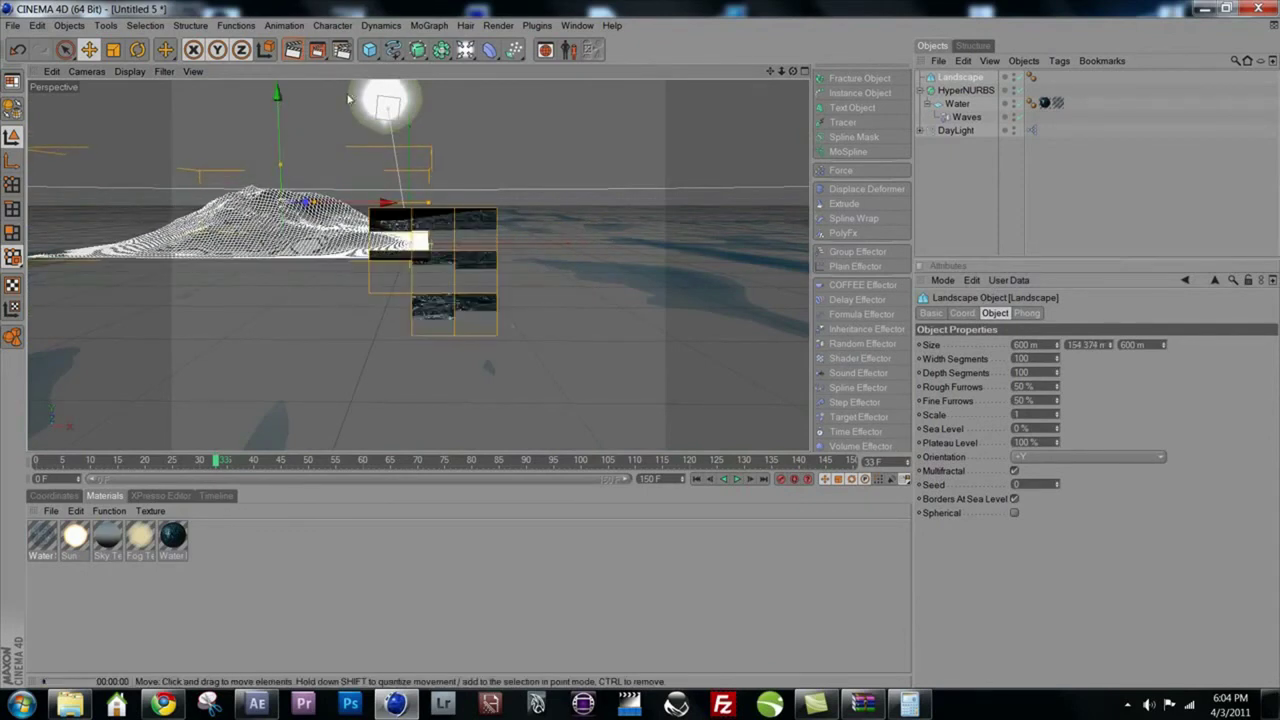
key(Escape)
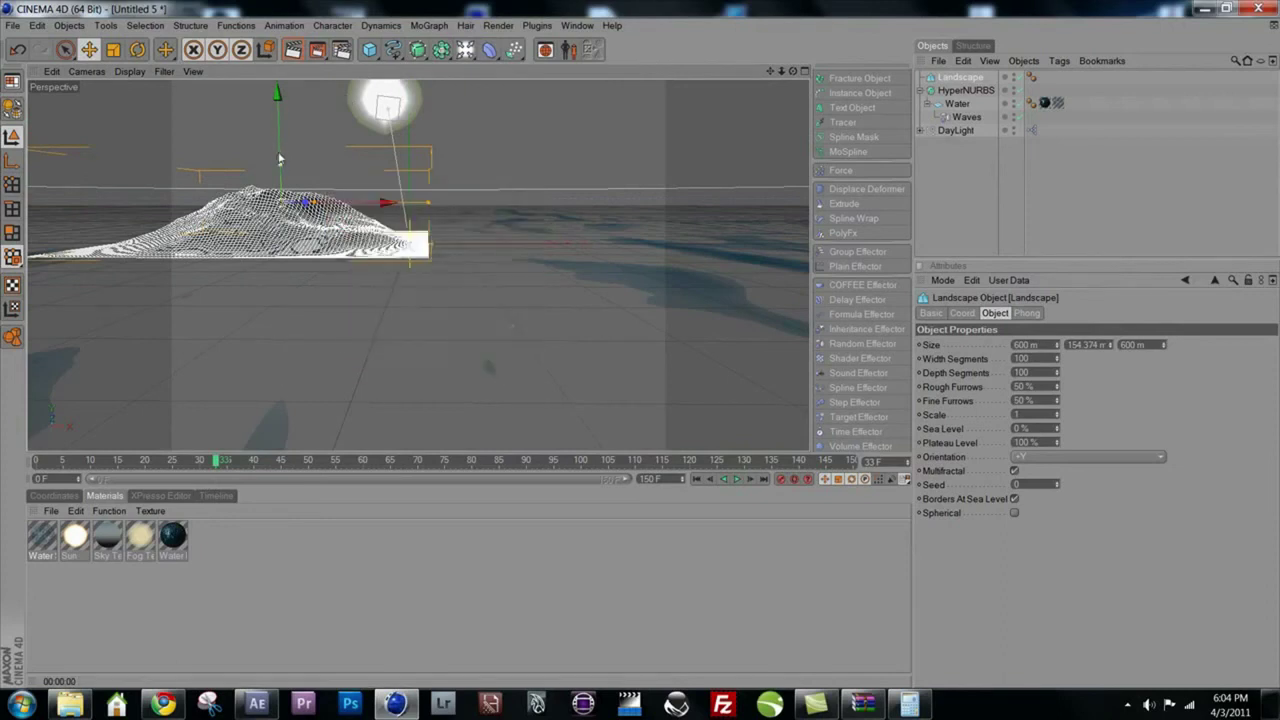
drag(276, 151, 278, 162)
click(292, 49)
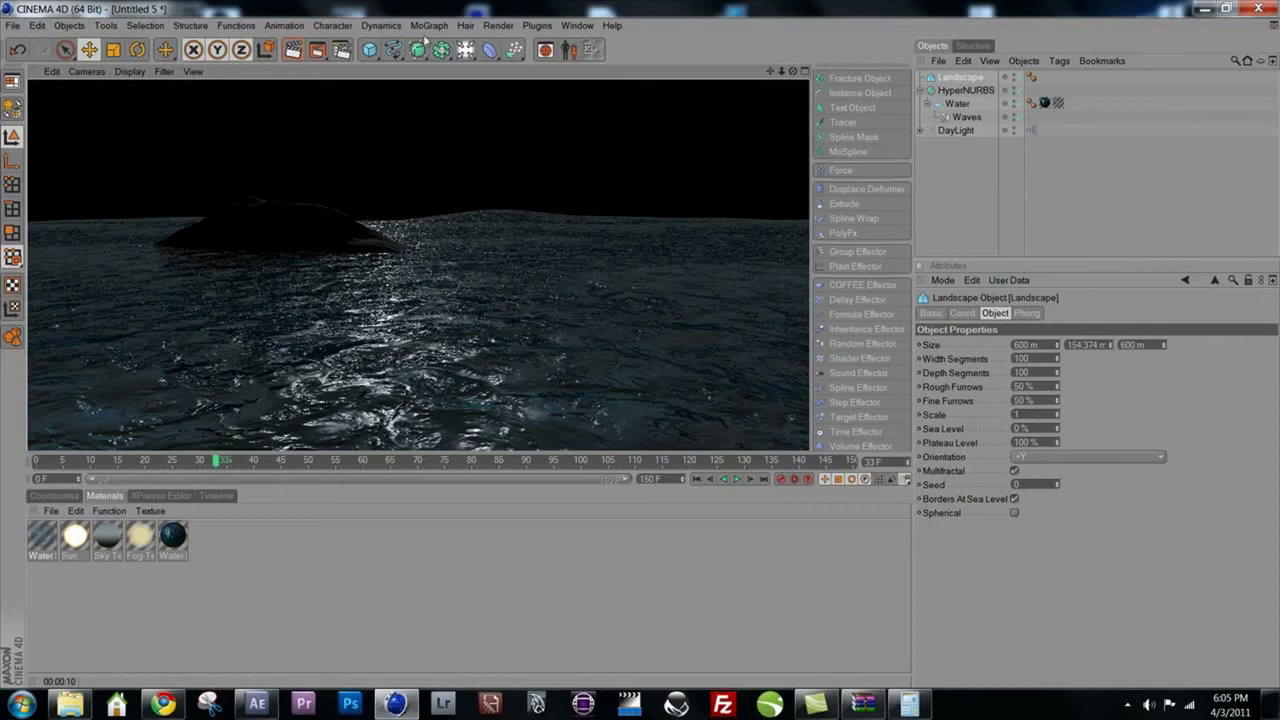
- Add a cube and place it to the right of the island
click(369, 50)
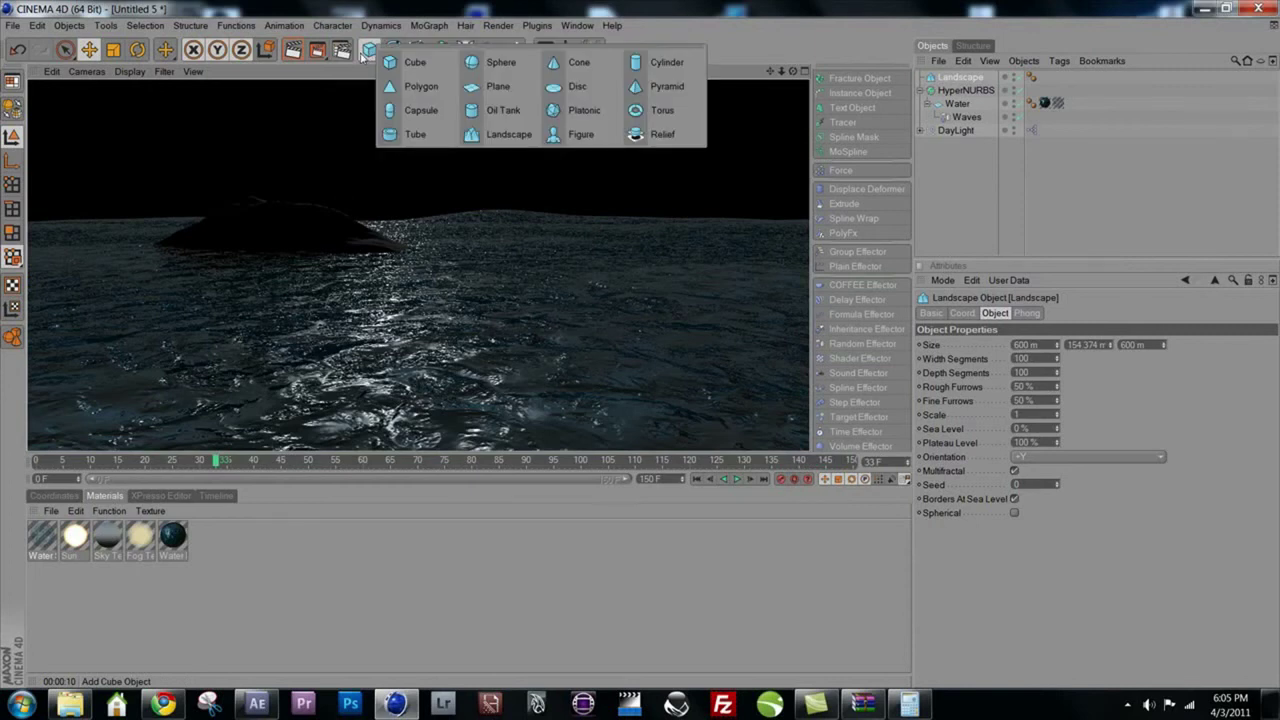
click(412, 62)
mouse_move(549, 232)
mouse_down()
mouse_move(563, 246)
mouse_move(543, 209)
mouse_up()
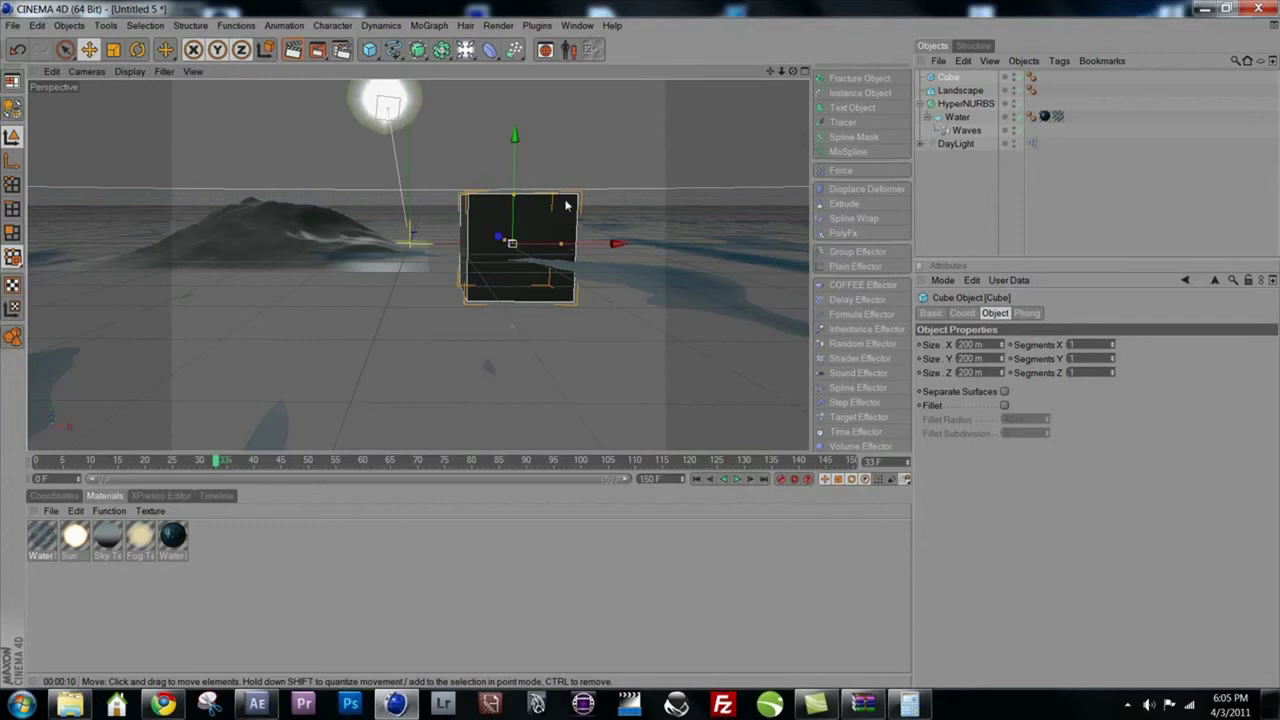
mouse_move(562, 243)
mouse_down()
mouse_move(500, 248)
mouse_move(562, 256)
mouse_up()
drag(515, 194, 575, 259)
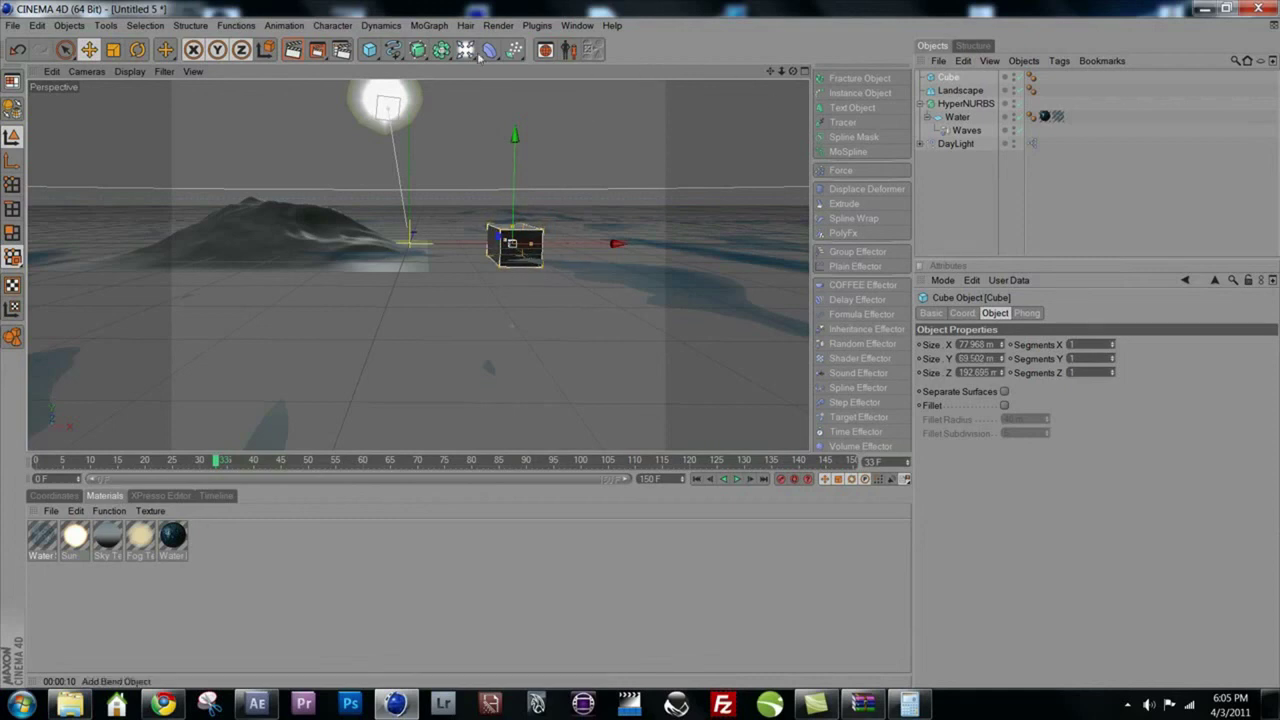
- Add a camera and orbit the view around the cube and mountain
drag(545, 49, 482, 57)
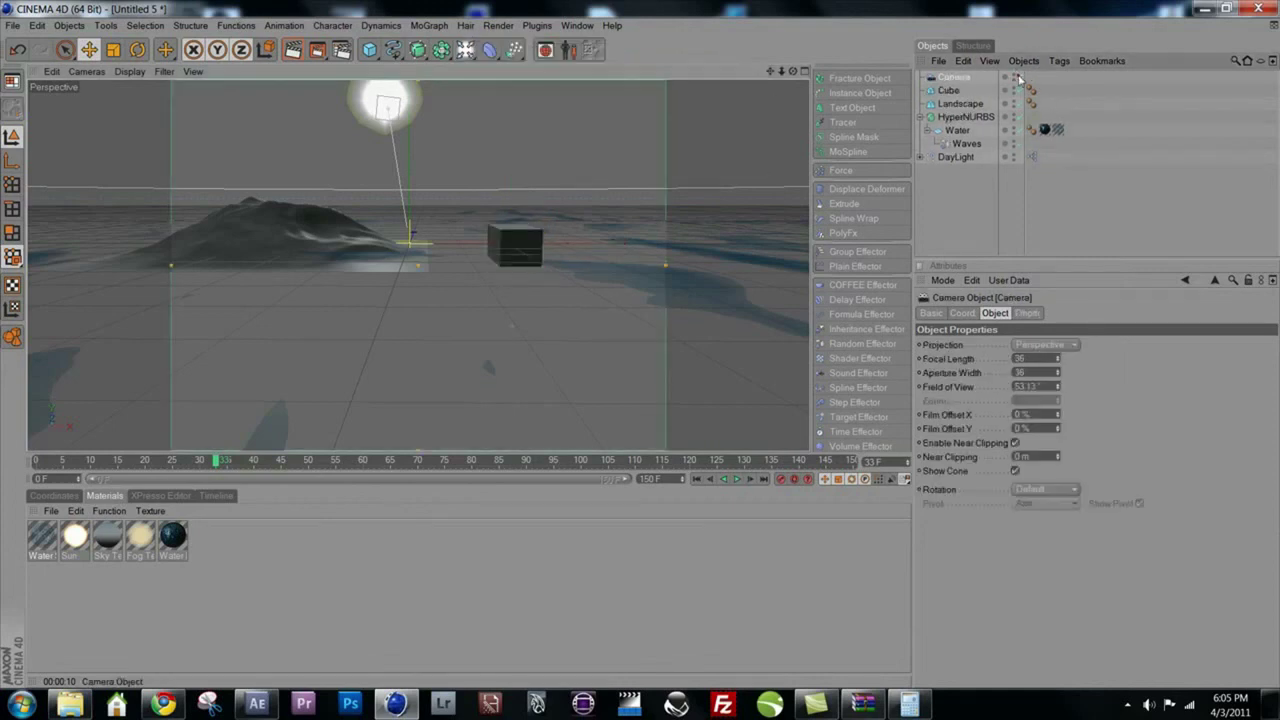
alt+drag(463, 250, 1053, 295)
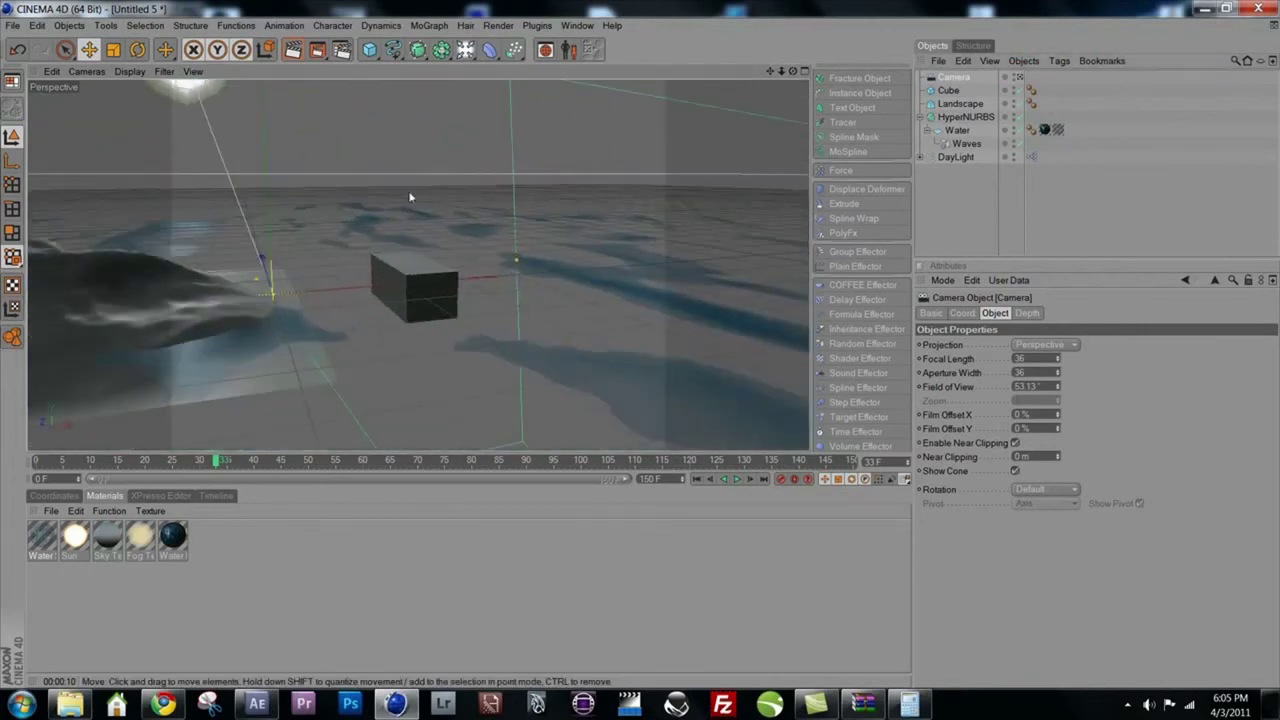
click(412, 282)
alt+drag(347, 323, 363, 283)
key(ctrl+z)
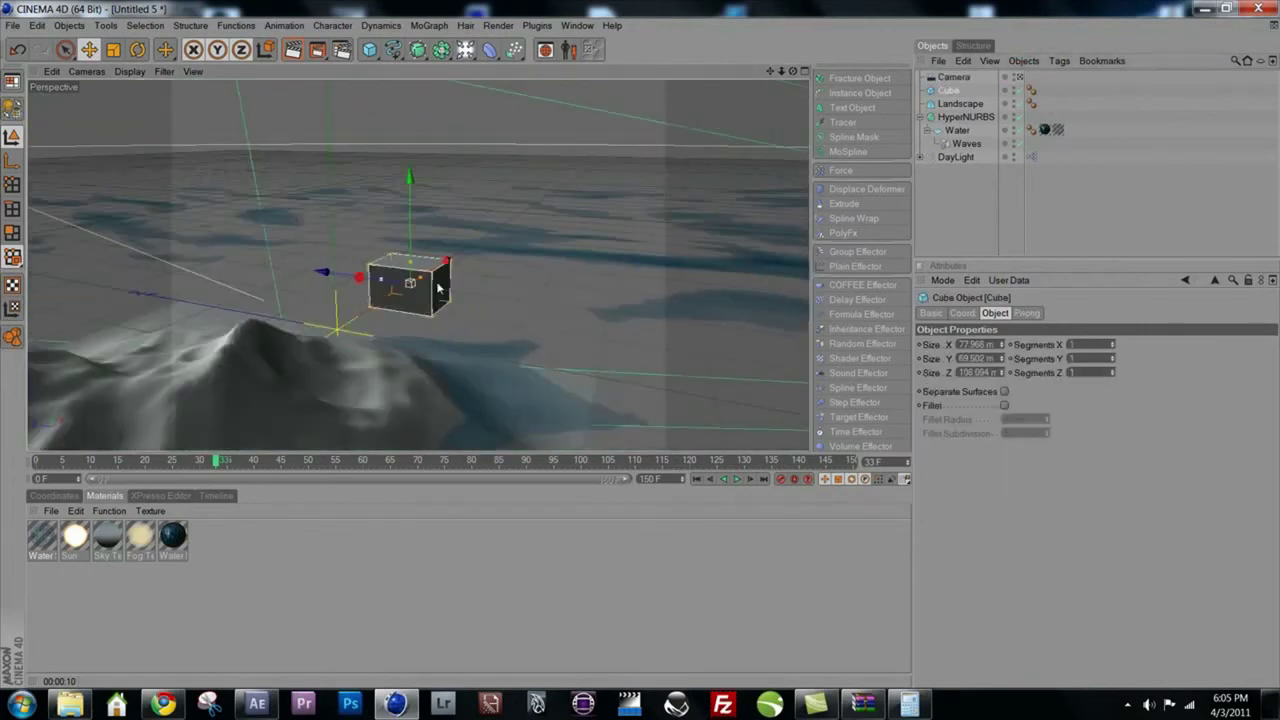
alt+drag(520, 297, 463, 258)
- Size the cube 70 m on X, Y and Z and make the new camera the scene view
text(70)
key(Tab)
text(70)
key(Tab)
text(70)
key(Return)
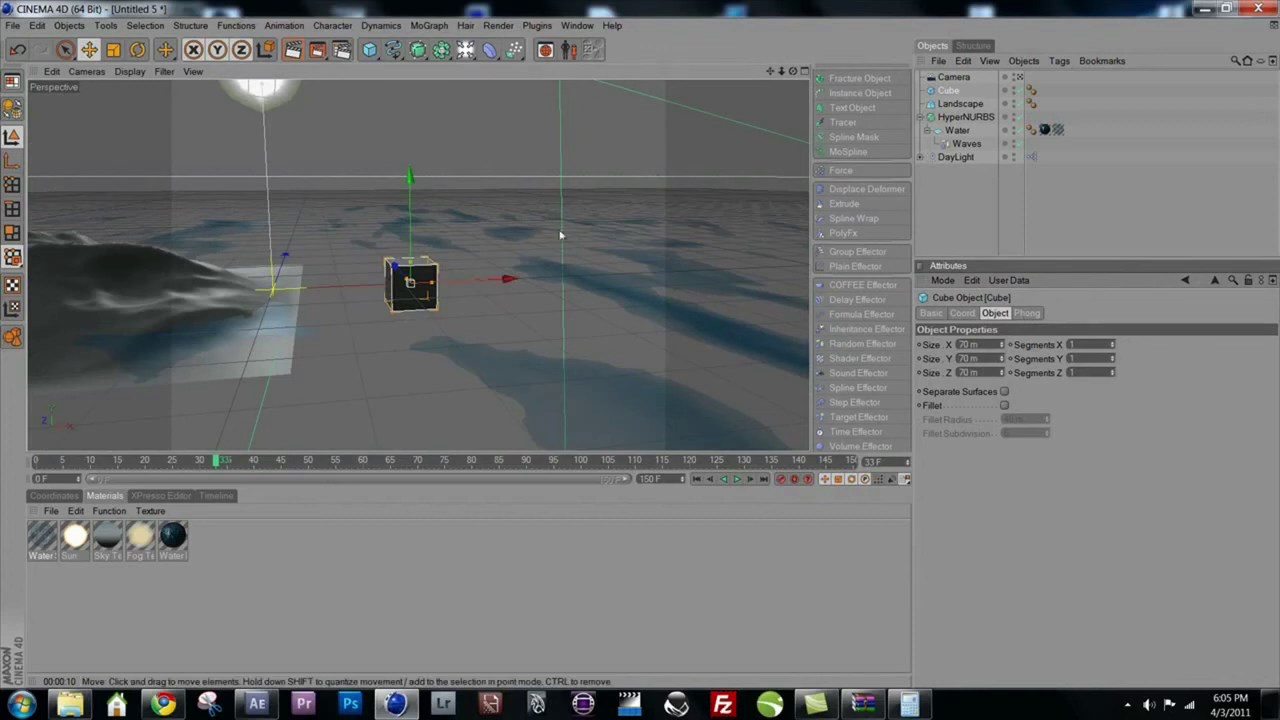
click(1016, 77)
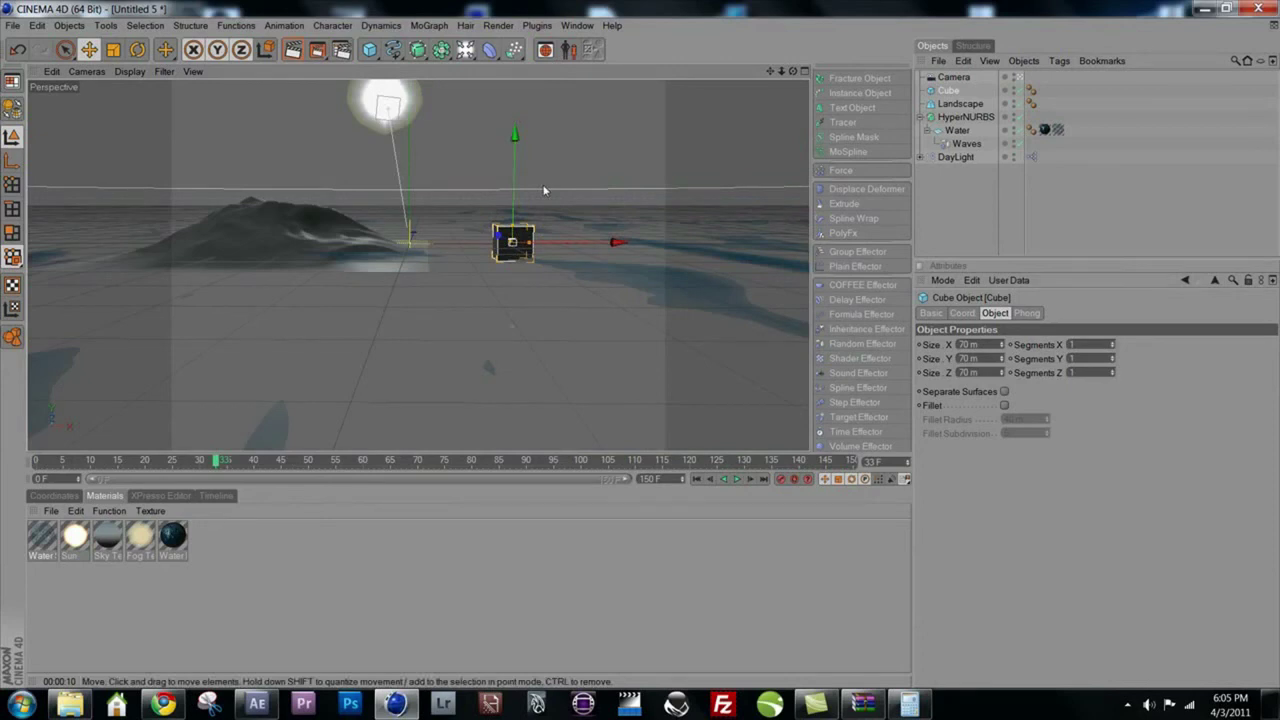
- Give the Cube a MoGraph Rigid Body tag and copy it onto HyperNURBS
right_click(944, 89)
mouse_move(970, 129)
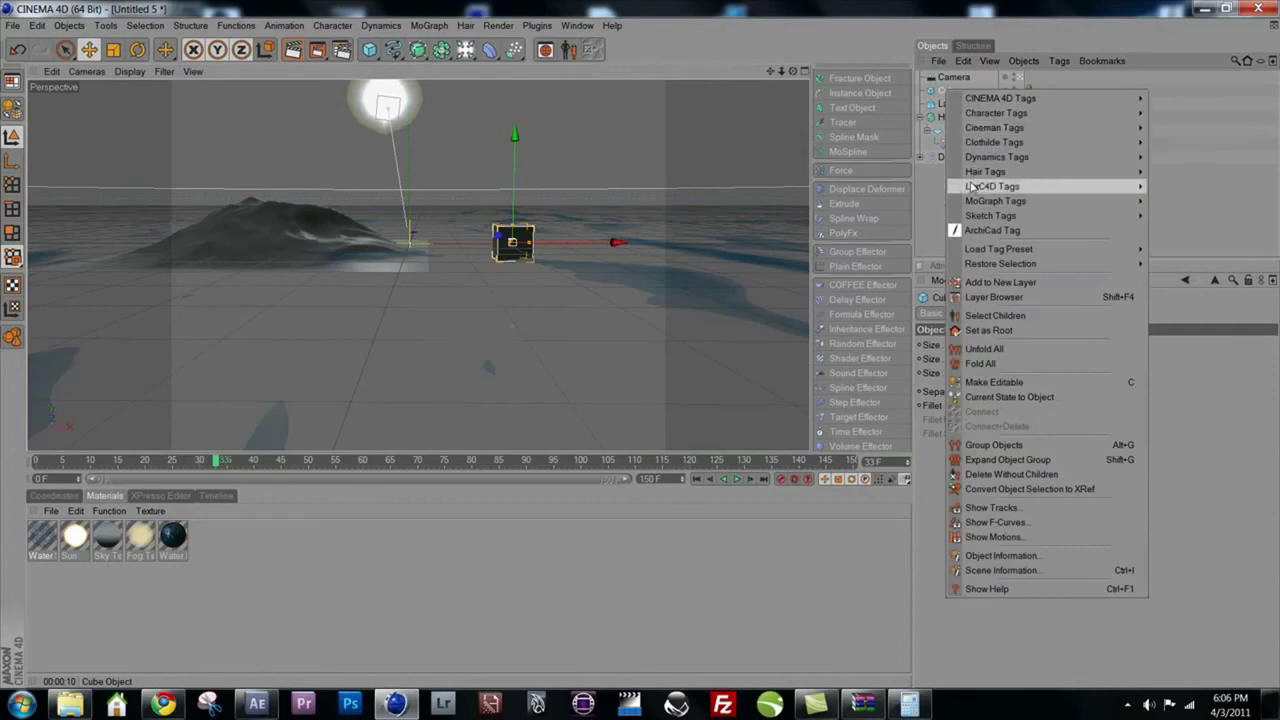
mouse_move(972, 203)
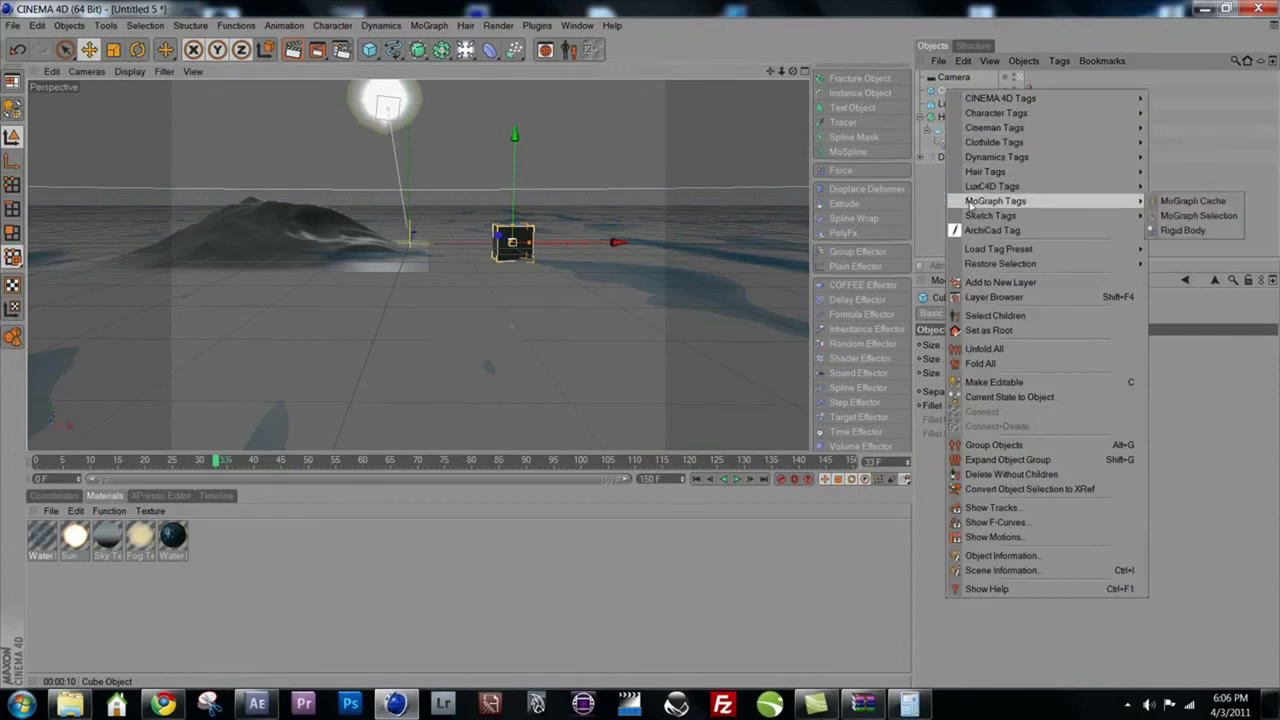
click(1183, 231)
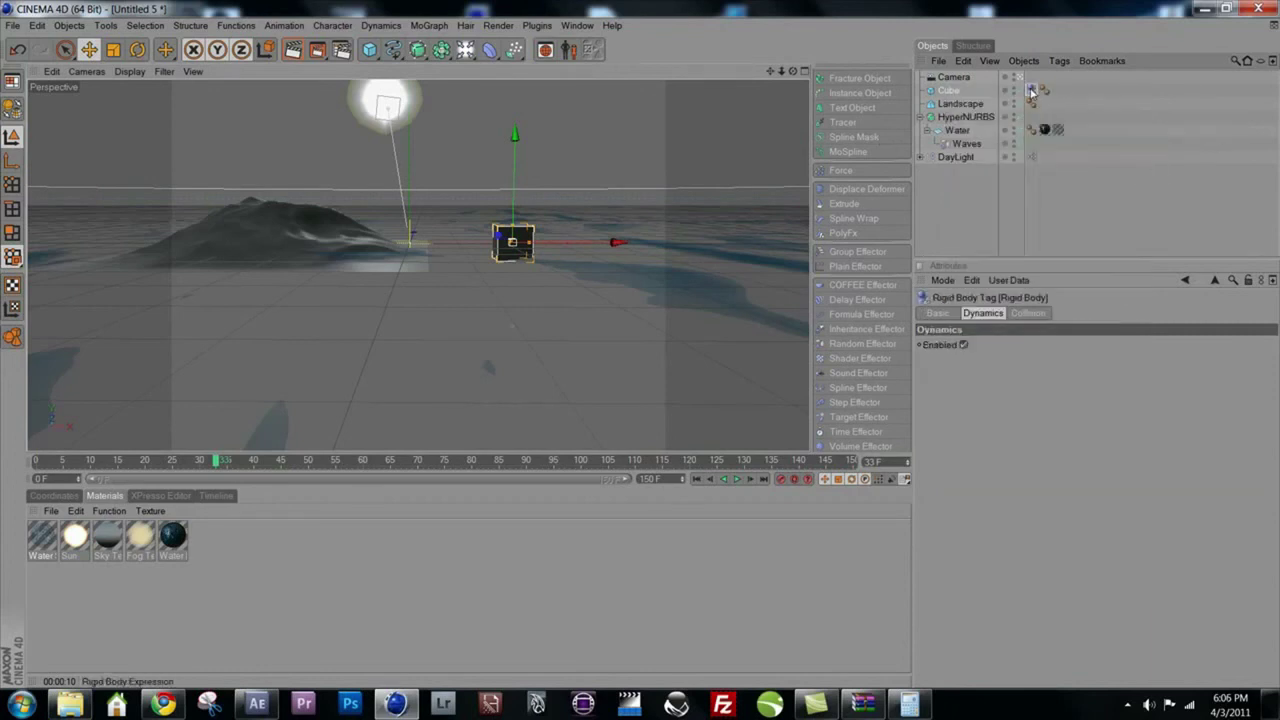
ctrl+drag(1034, 92, 1040, 117)
- Rewind and test-play the dynamics simulation, then stop it and reselect the Cube
click(697, 479)
click(737, 479)
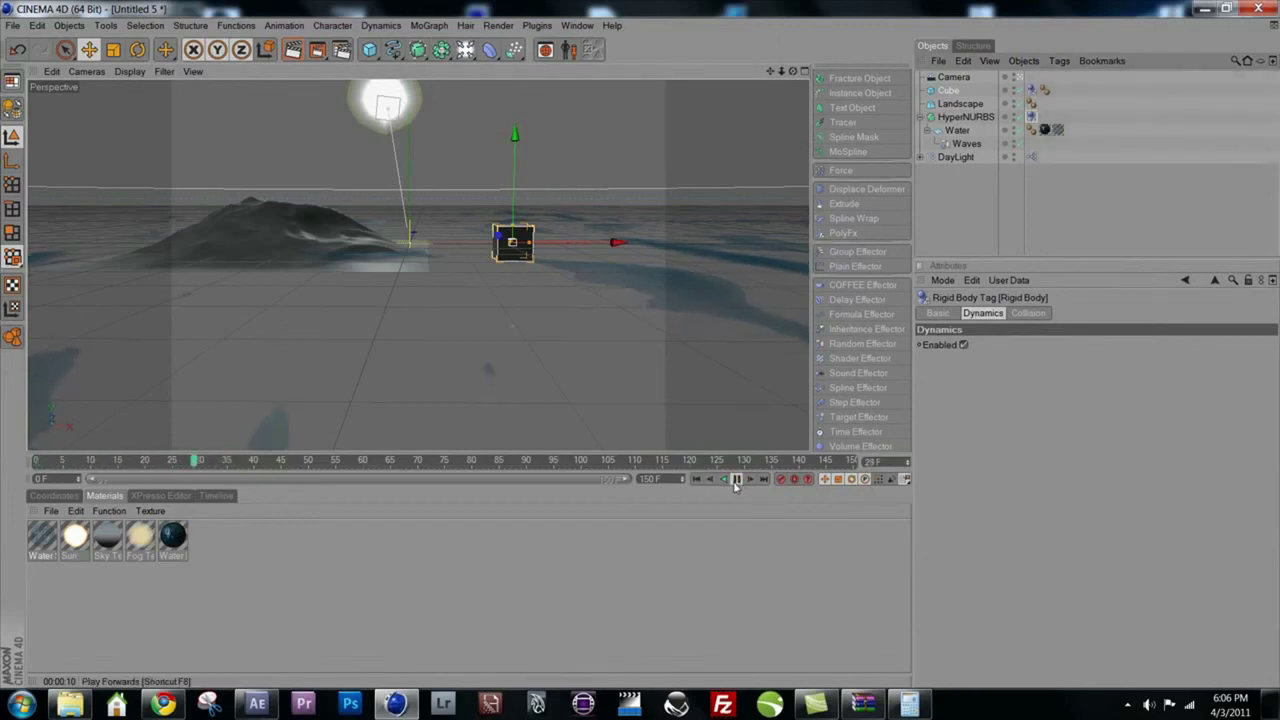
click(736, 480)
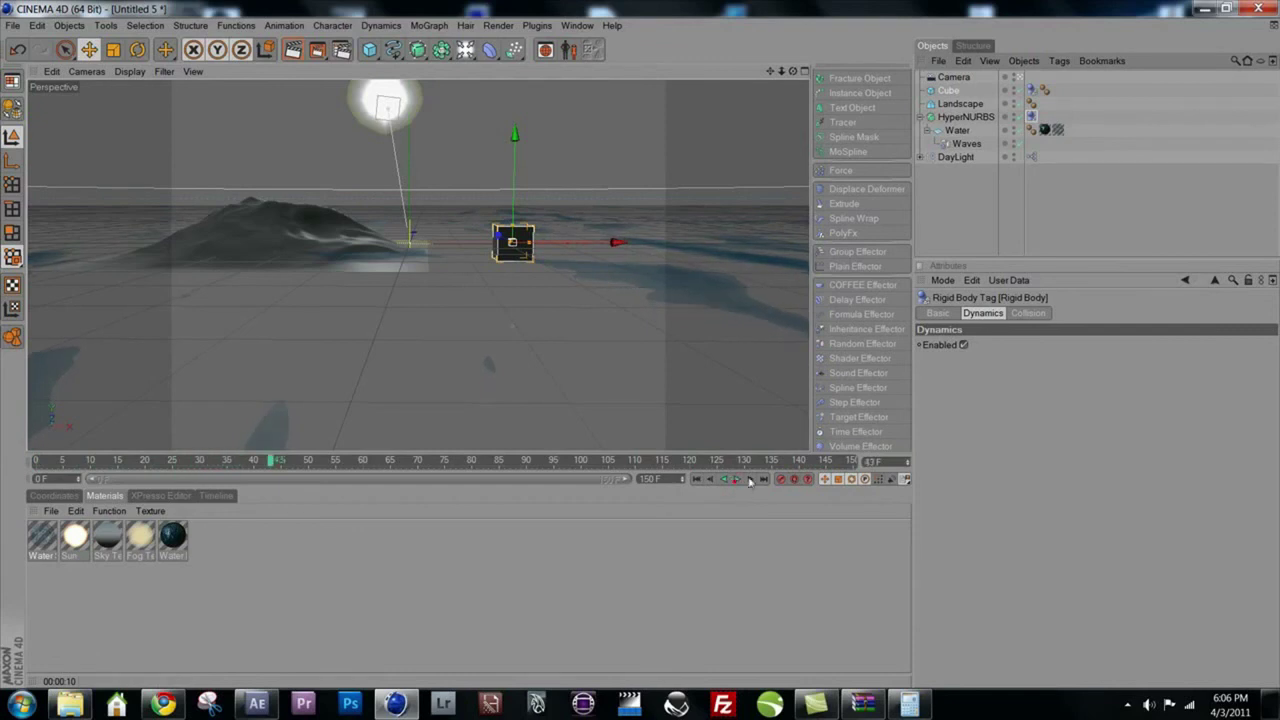
click(948, 90)
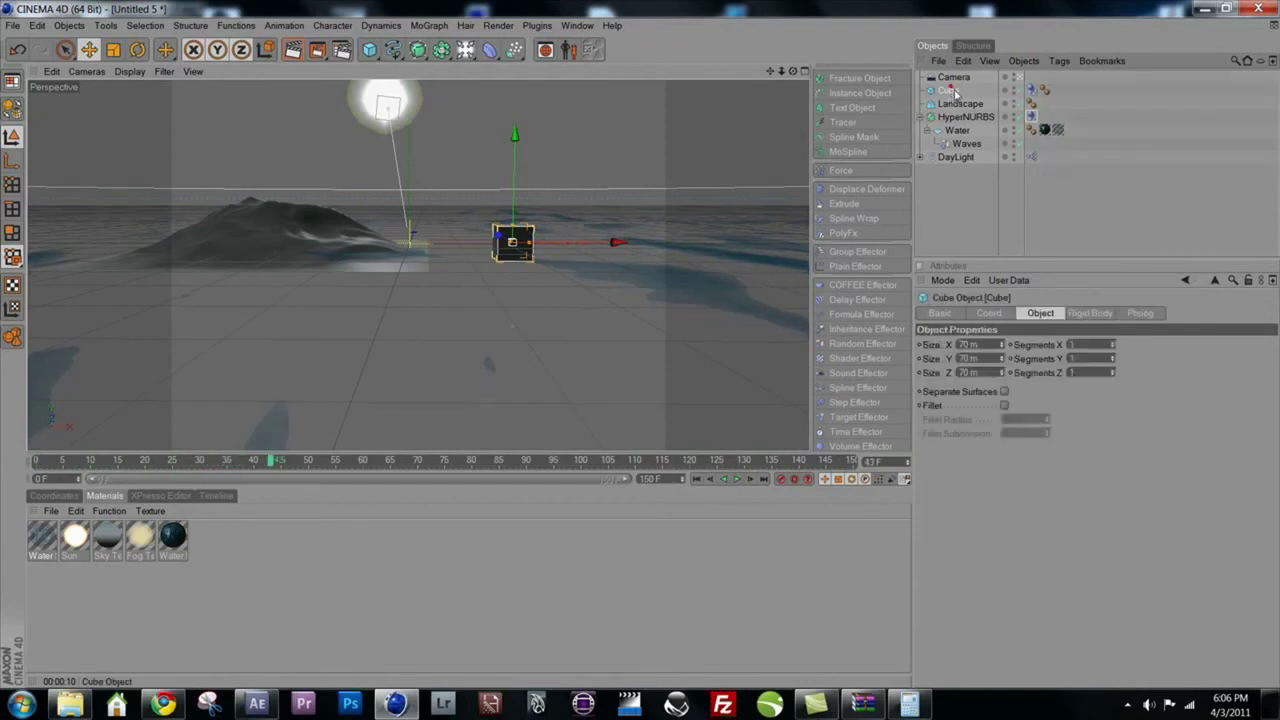
- Add a Fracture Object, nest the cube under it and show its rigid body settings
click(877, 83)
drag(952, 104, 950, 78)
click(1036, 91)
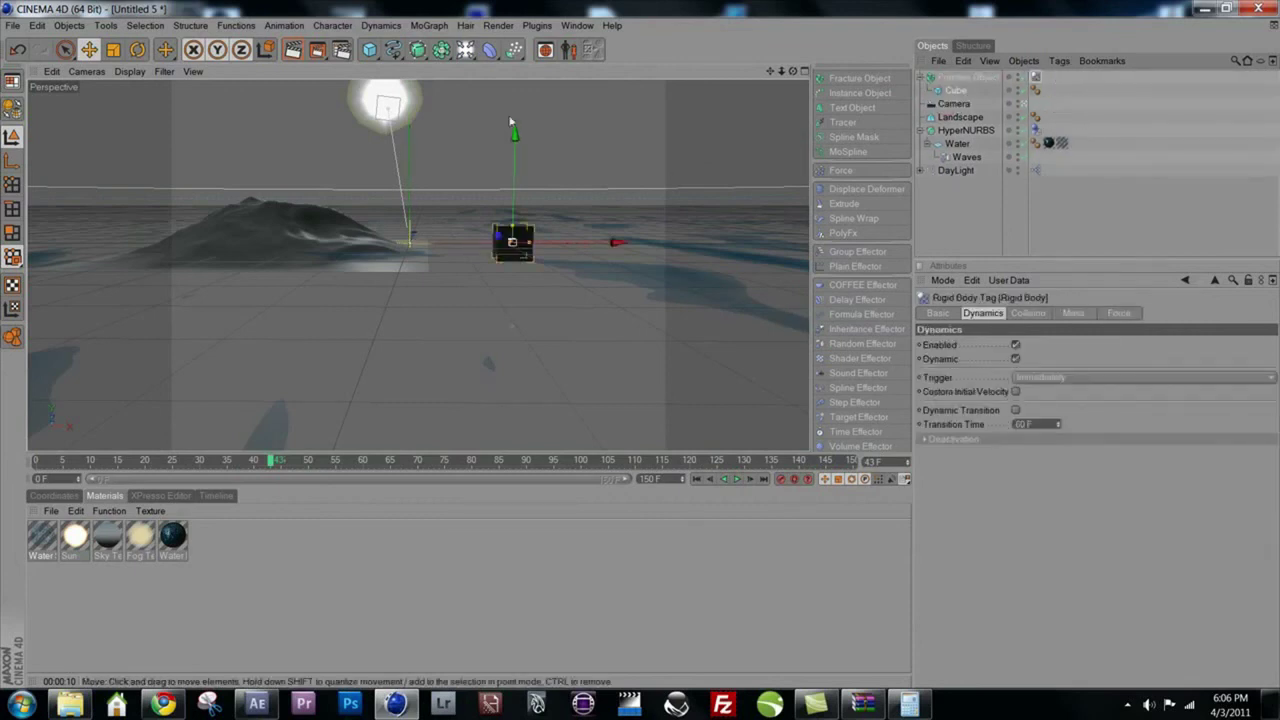
- Test the simulation from frame 0, then delete Water's Water Secondary texture tag
click(697, 479)
click(737, 479)
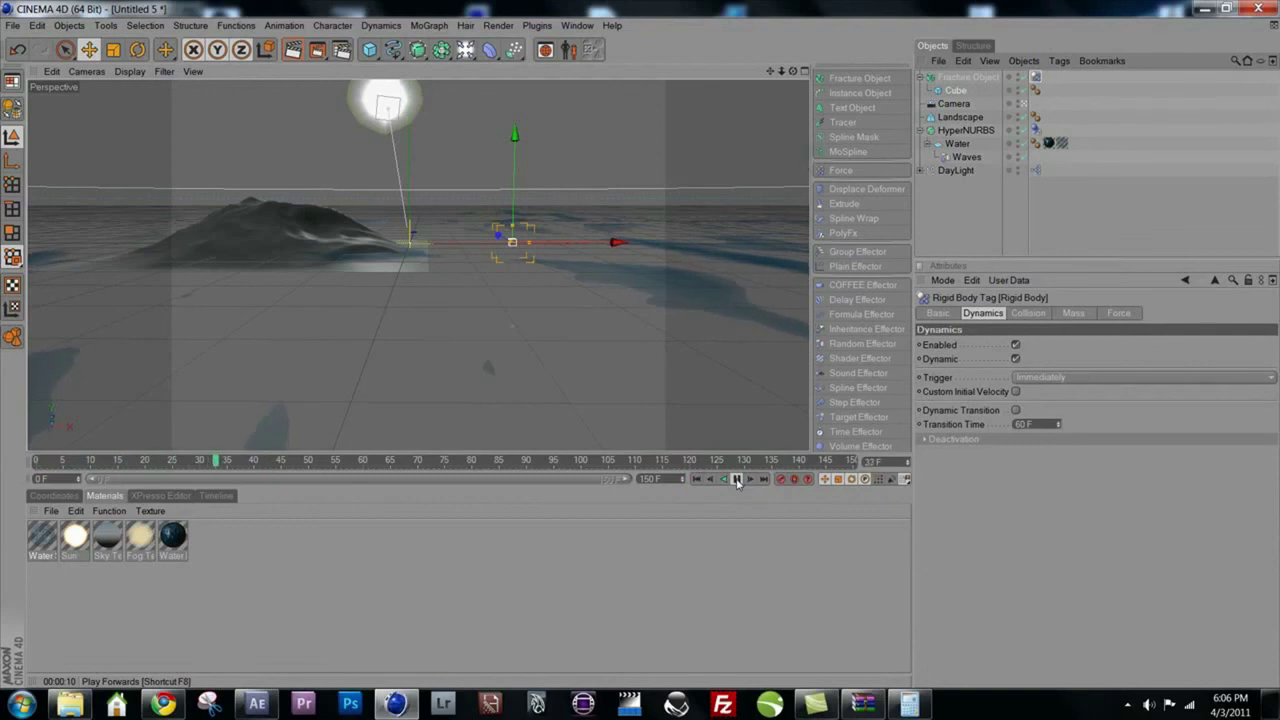
click(737, 480)
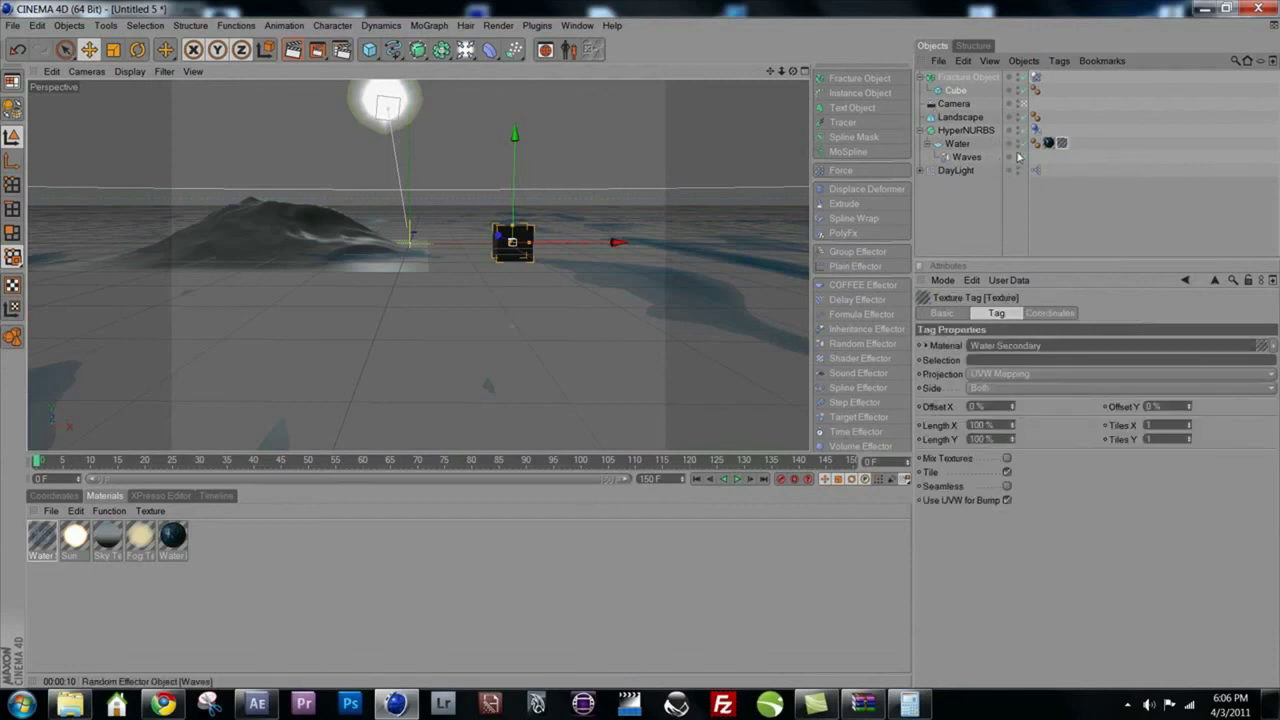
key(Delete)
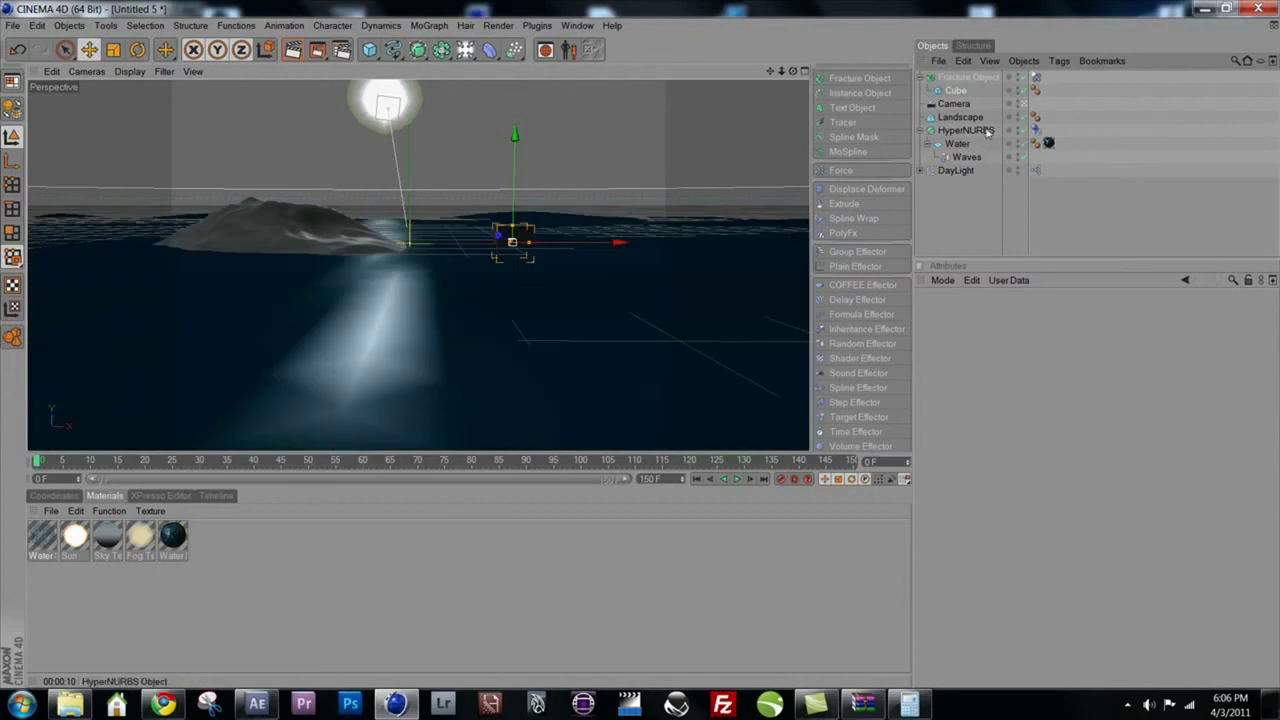
- Switch the viewport display to Quick Shading (Lines), then to Lines only
click(514, 236)
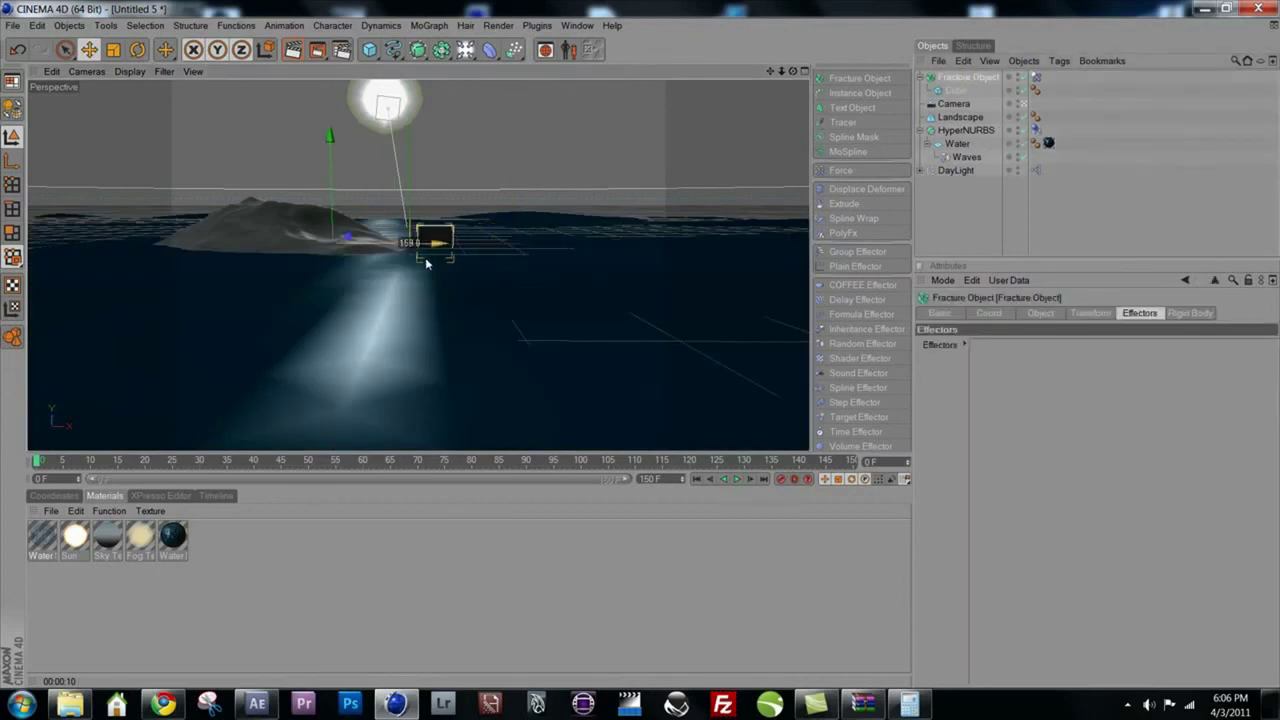
click(130, 72)
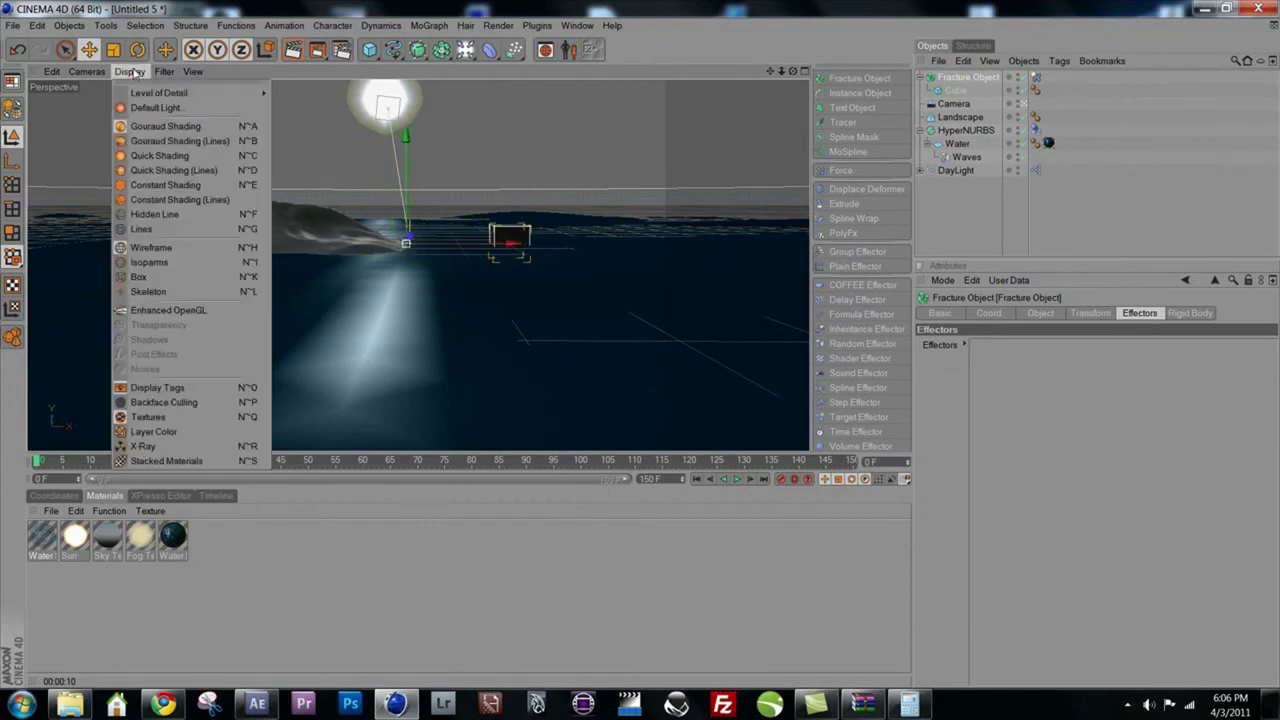
click(165, 170)
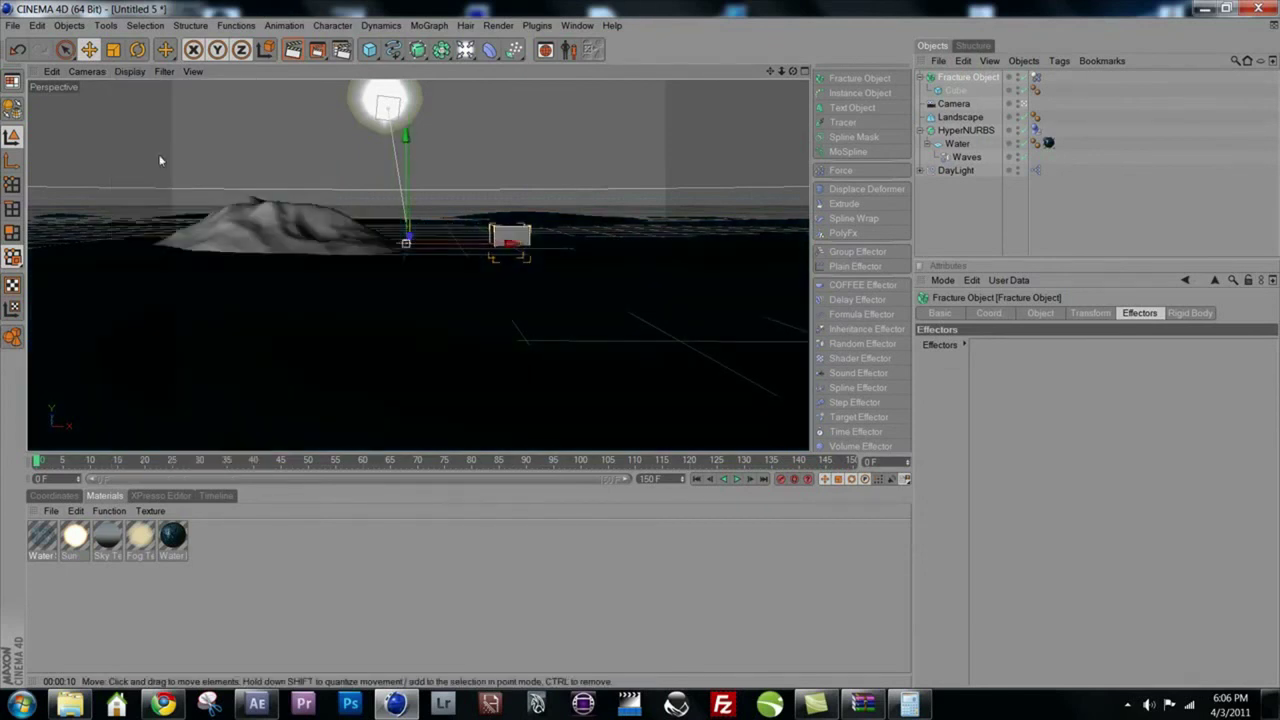
click(130, 72)
click(166, 212)
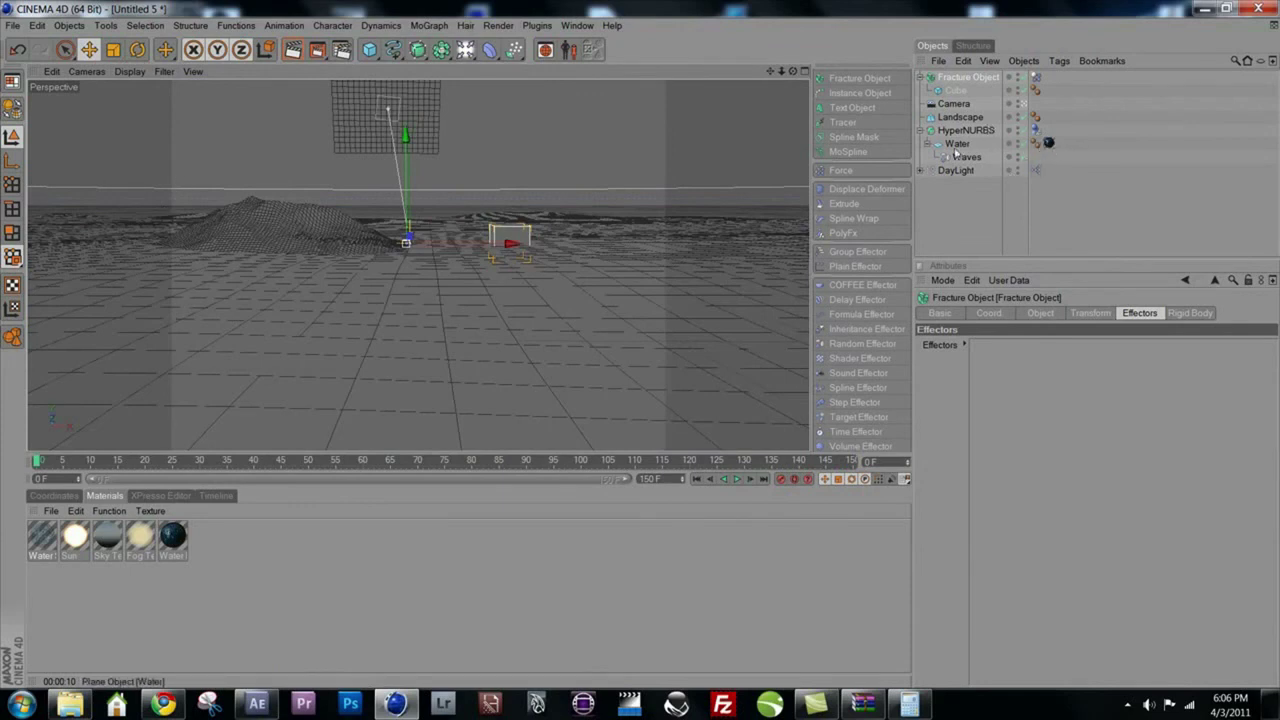
- Apply the Water Secondary material to the Water object as a second texture
drag(137, 555, 328, 396)
drag(987, 133, 956, 145)
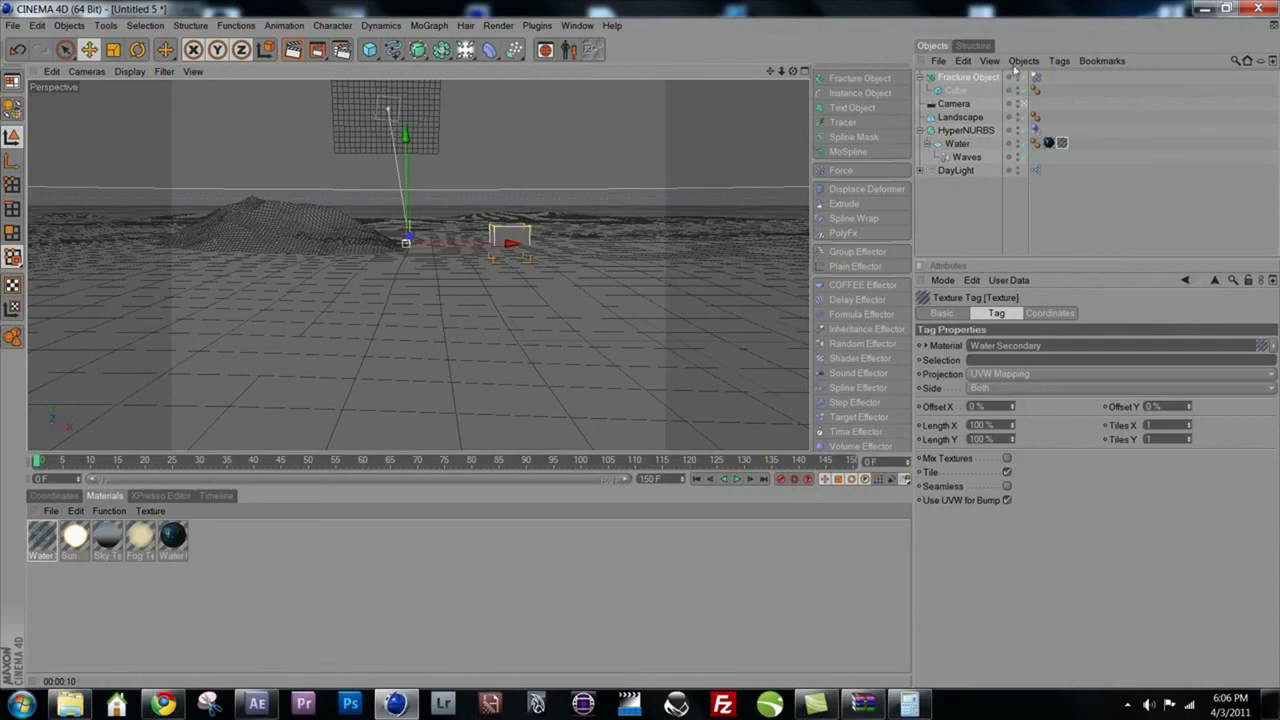
mouse_move(512, 247)
mouse_down()
mouse_move(482, 252)
mouse_move(492, 241)
mouse_up()
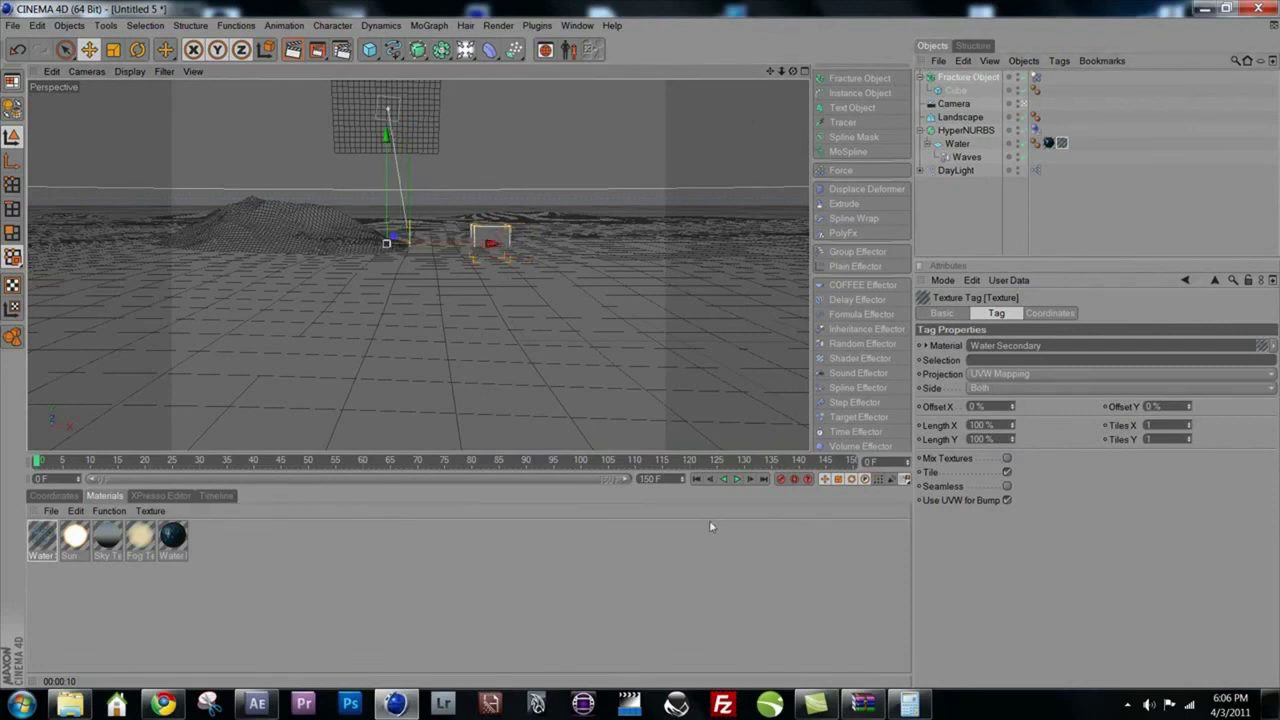
- Play the cube floating on the waves, replay it with Fracture Object selected, and view through the Camera
click(737, 480)
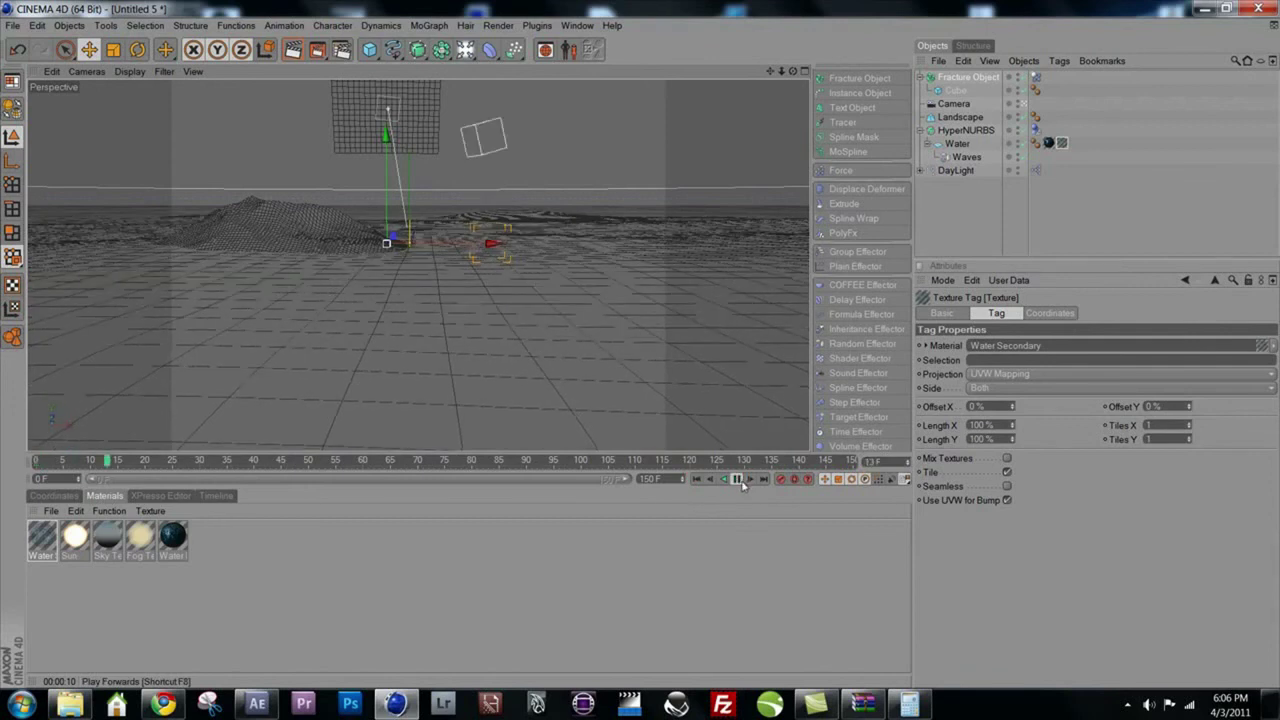
click(696, 479)
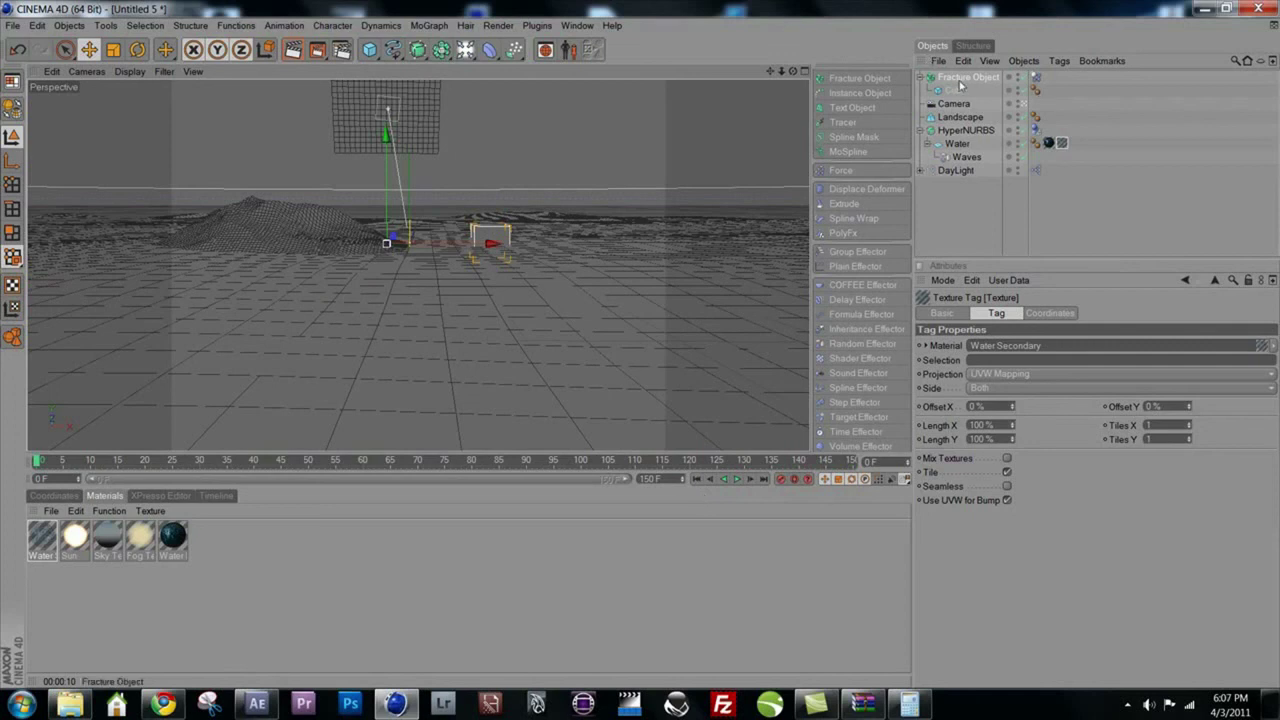
click(386, 220)
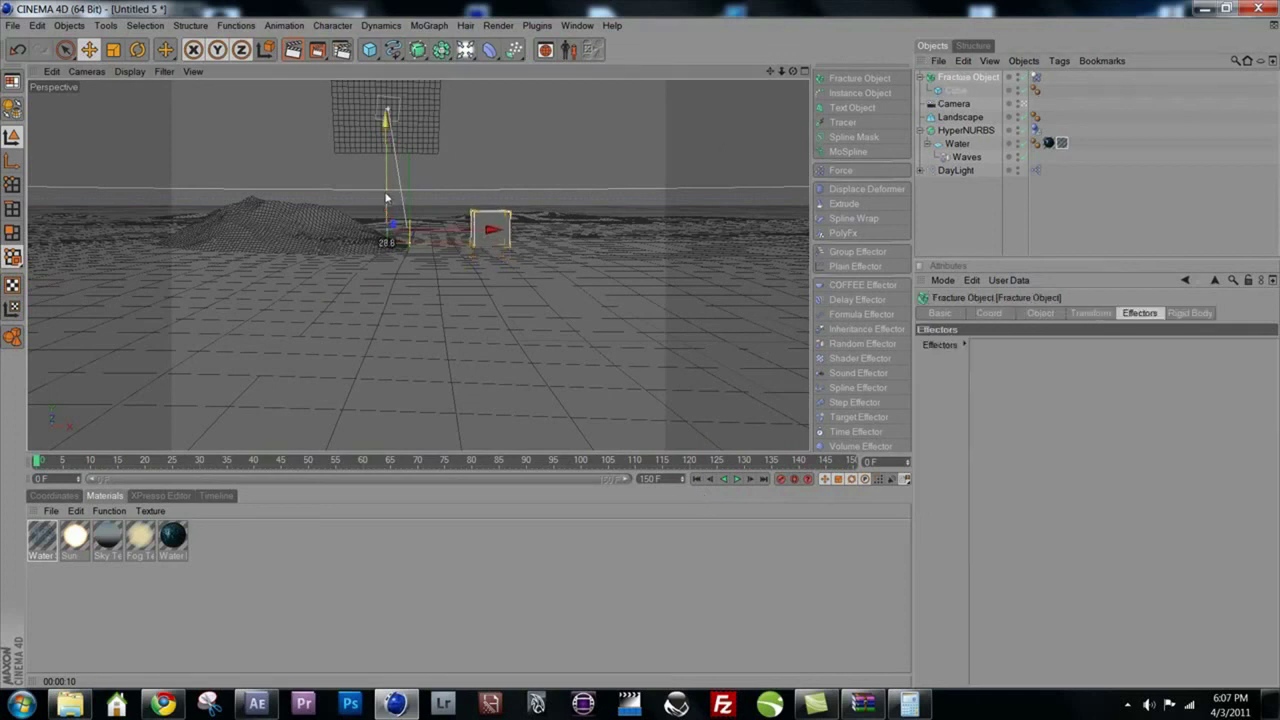
click(736, 480)
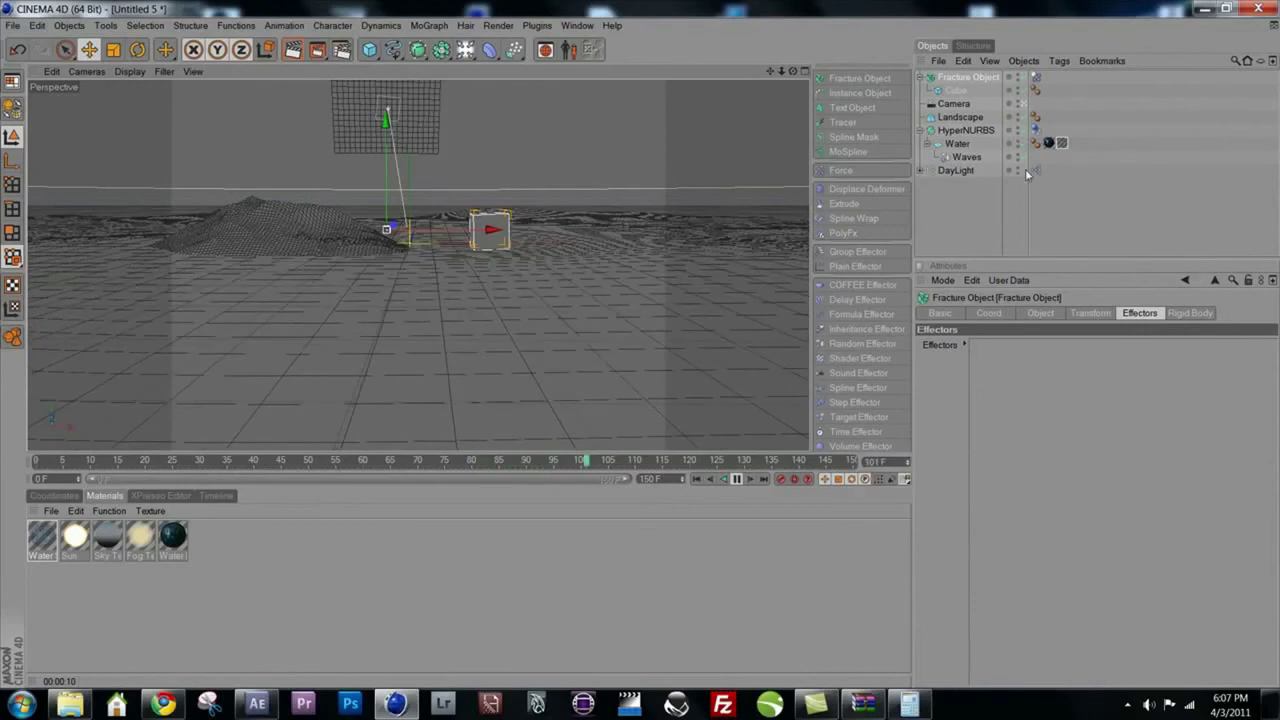
click(1026, 102)
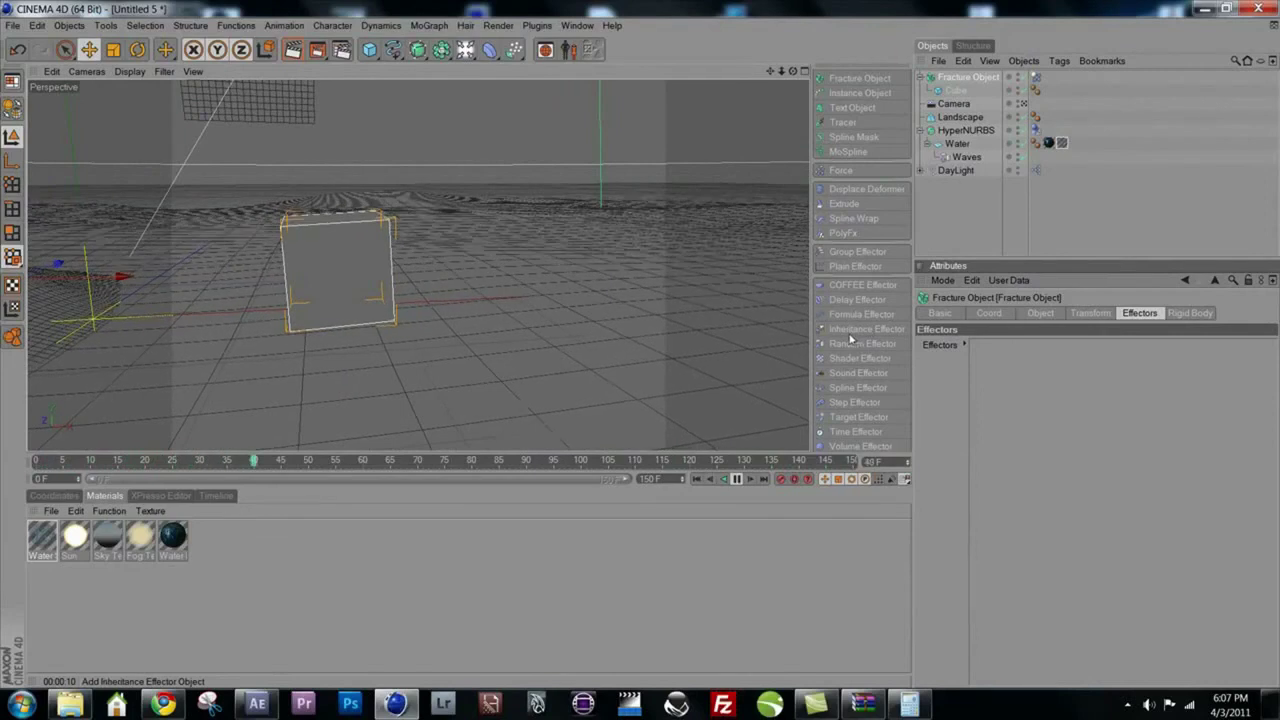
- In the Waves effector's Effector tab, raise Animation Speed to 86 %
click(975, 157)
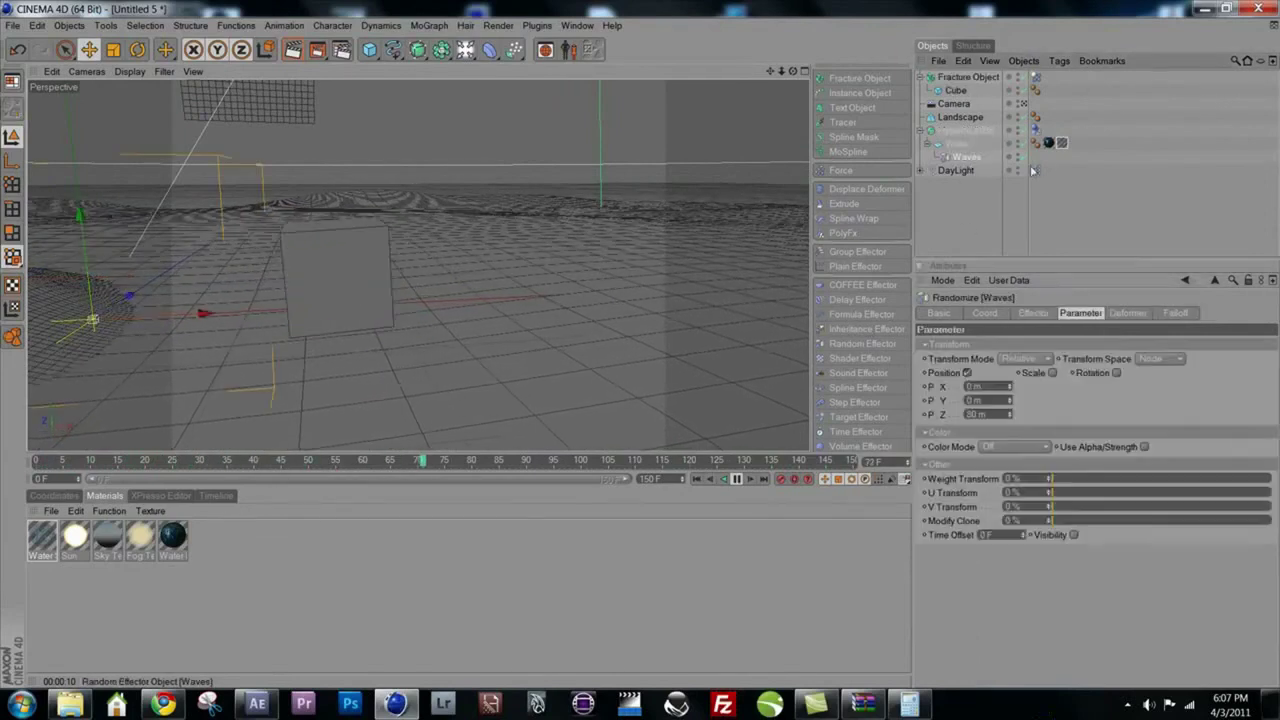
click(1127, 313)
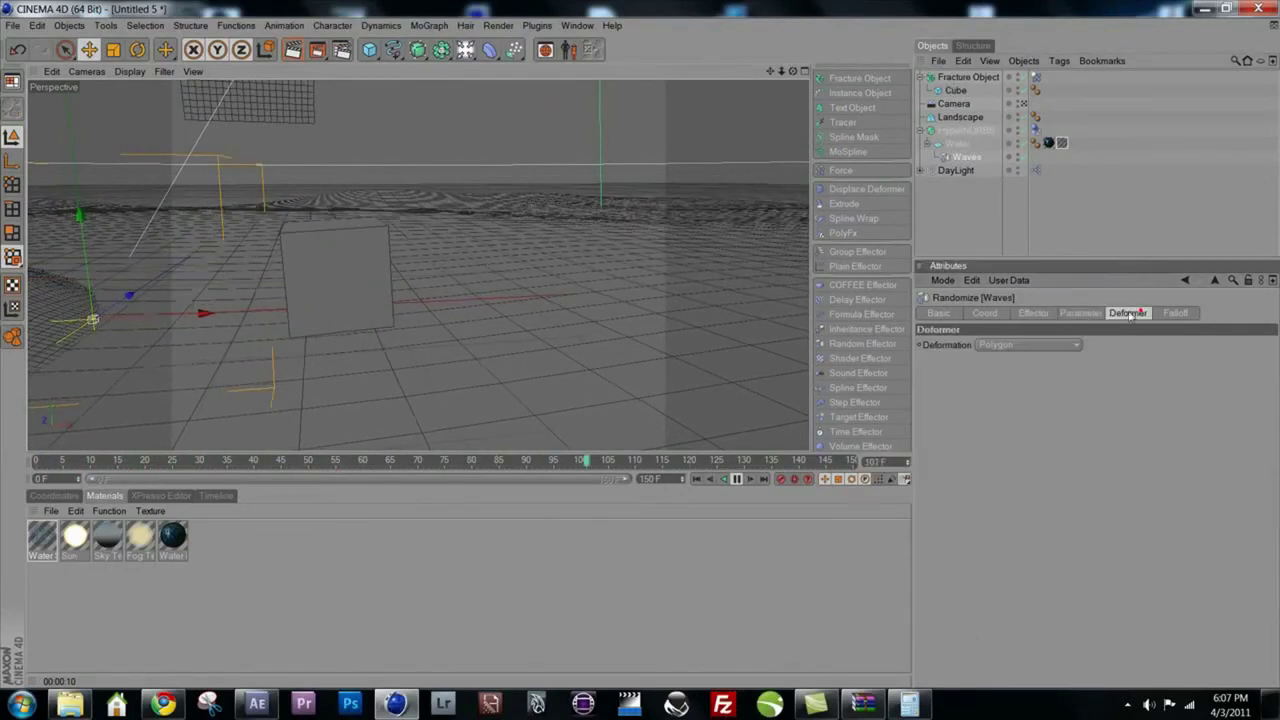
click(1080, 313)
click(1127, 313)
click(1034, 313)
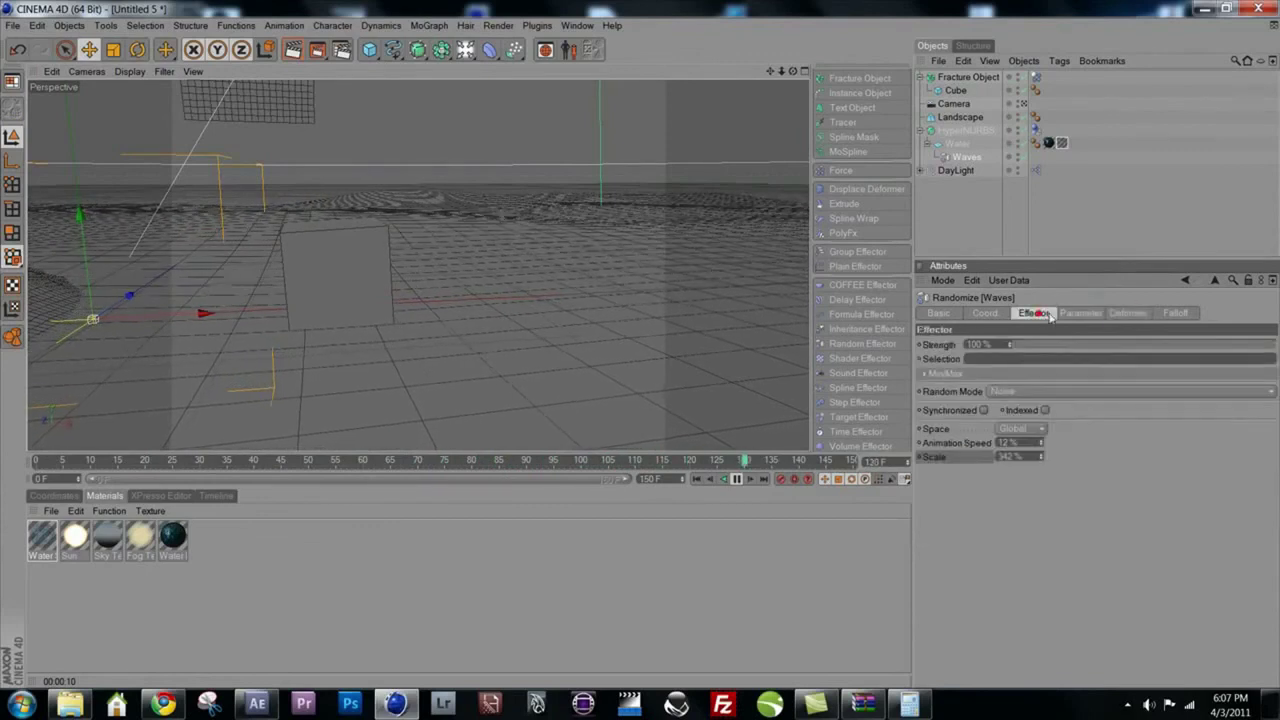
drag(1044, 428, 1038, 475)
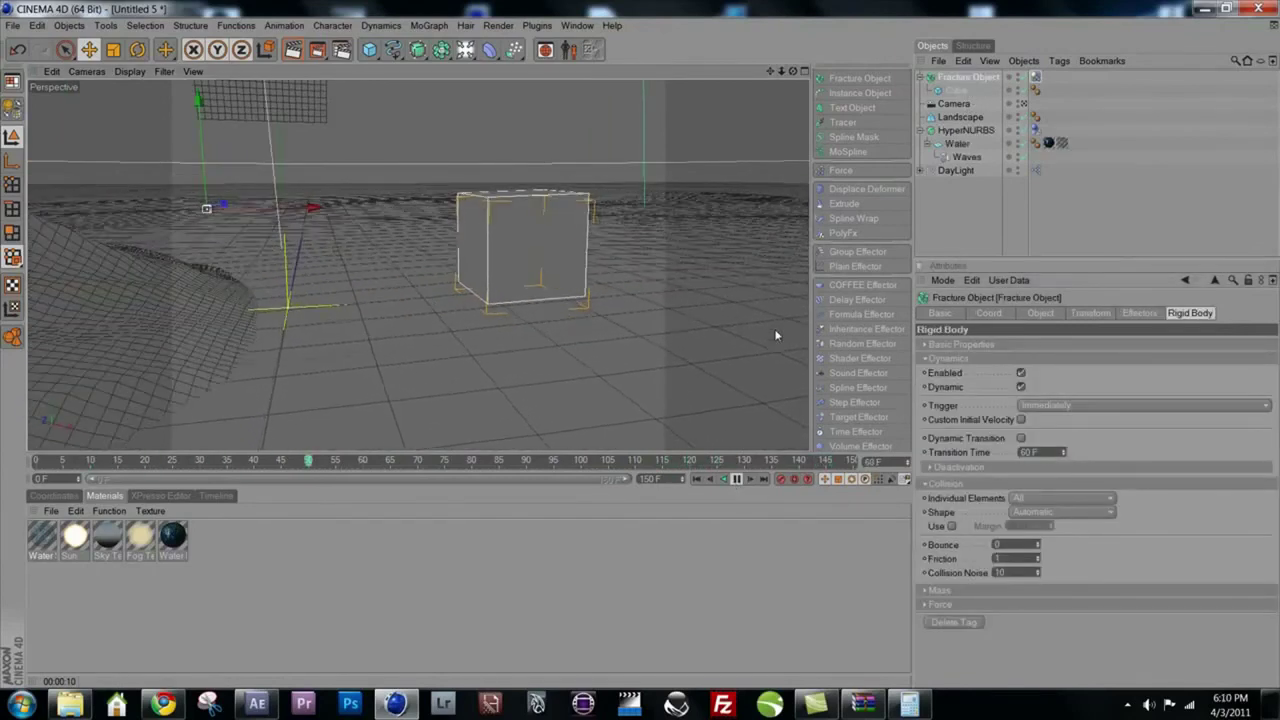
- Return to the editor camera, render a test frame, and select the Water Main material
click(1020, 104)
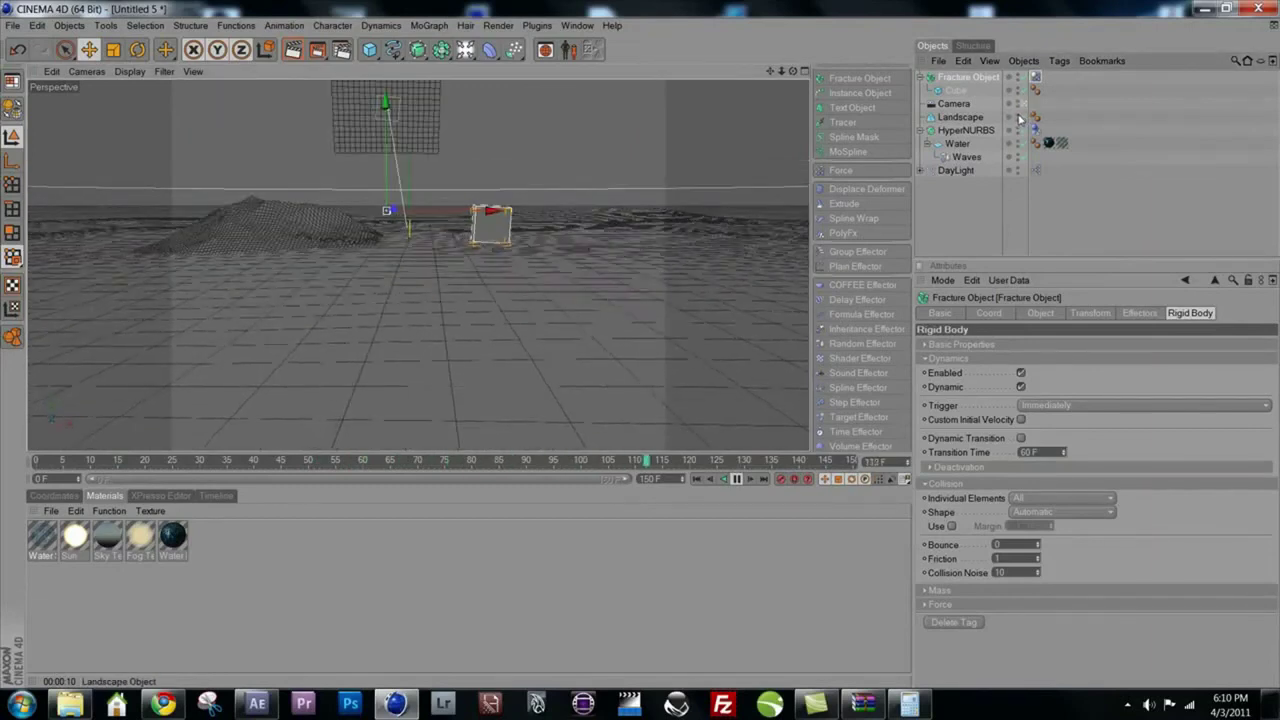
click(292, 50)
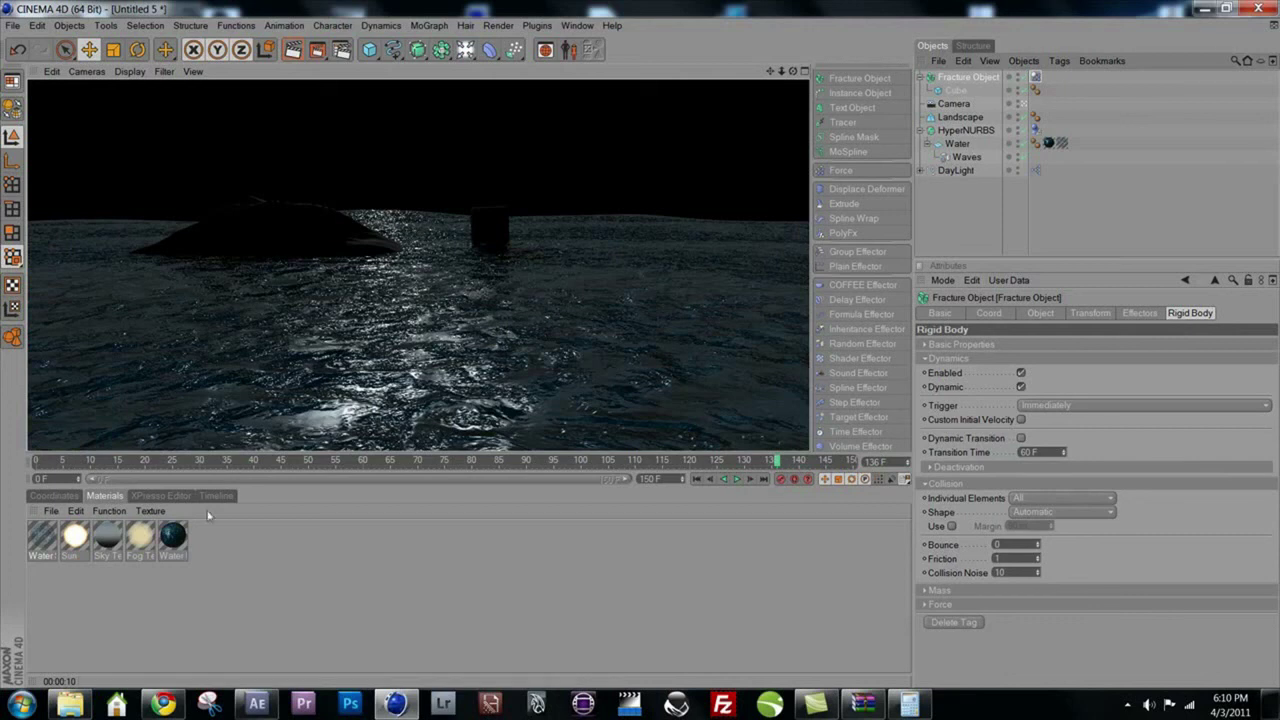
click(168, 540)
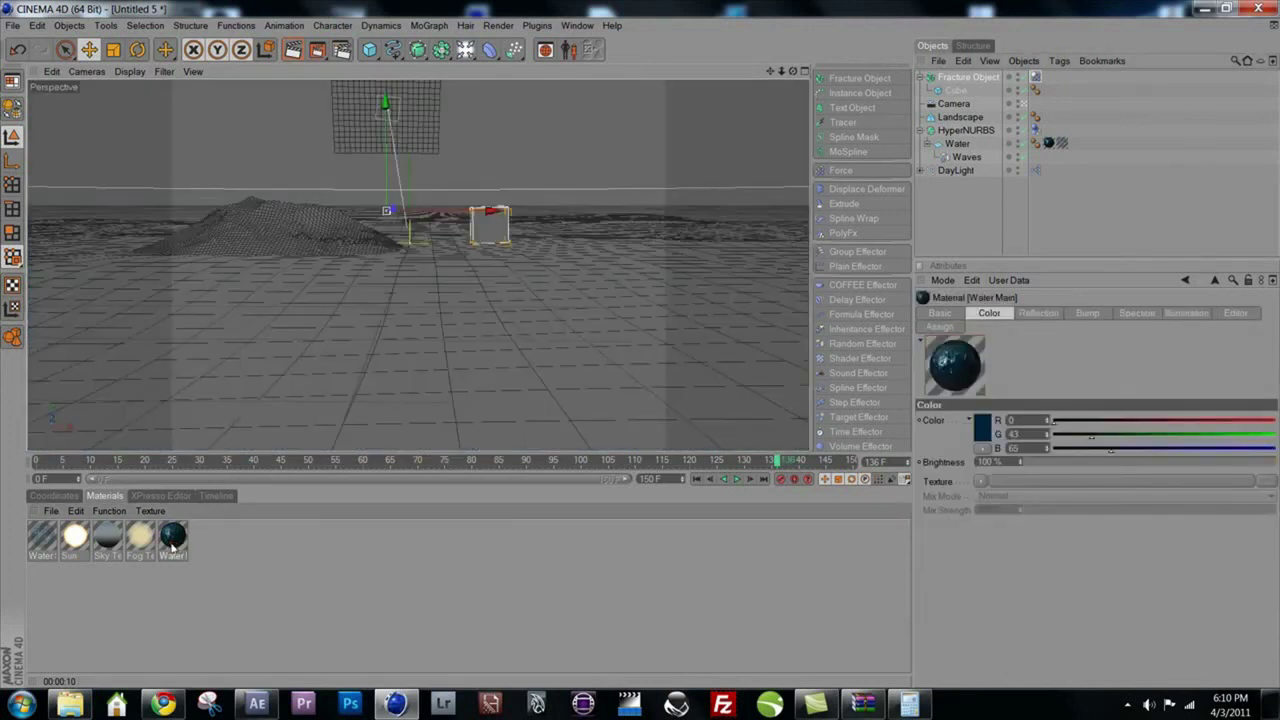
double_click(172, 540)
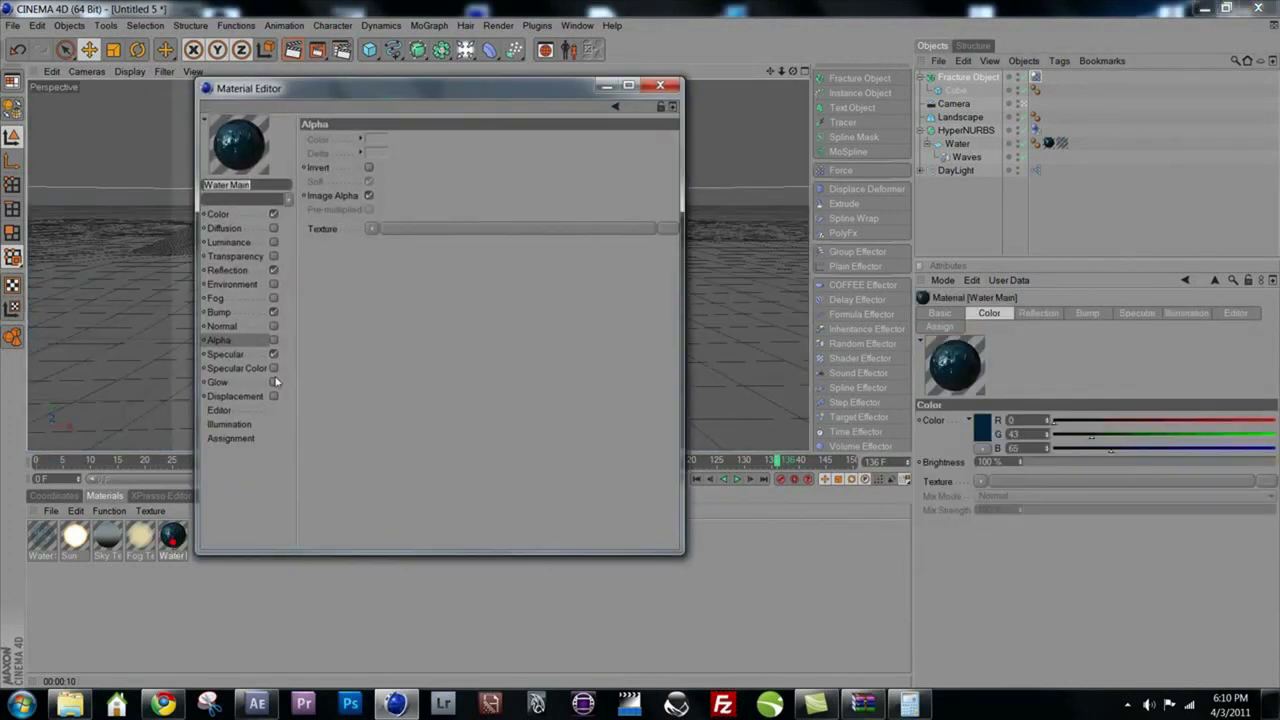
click(226, 270)
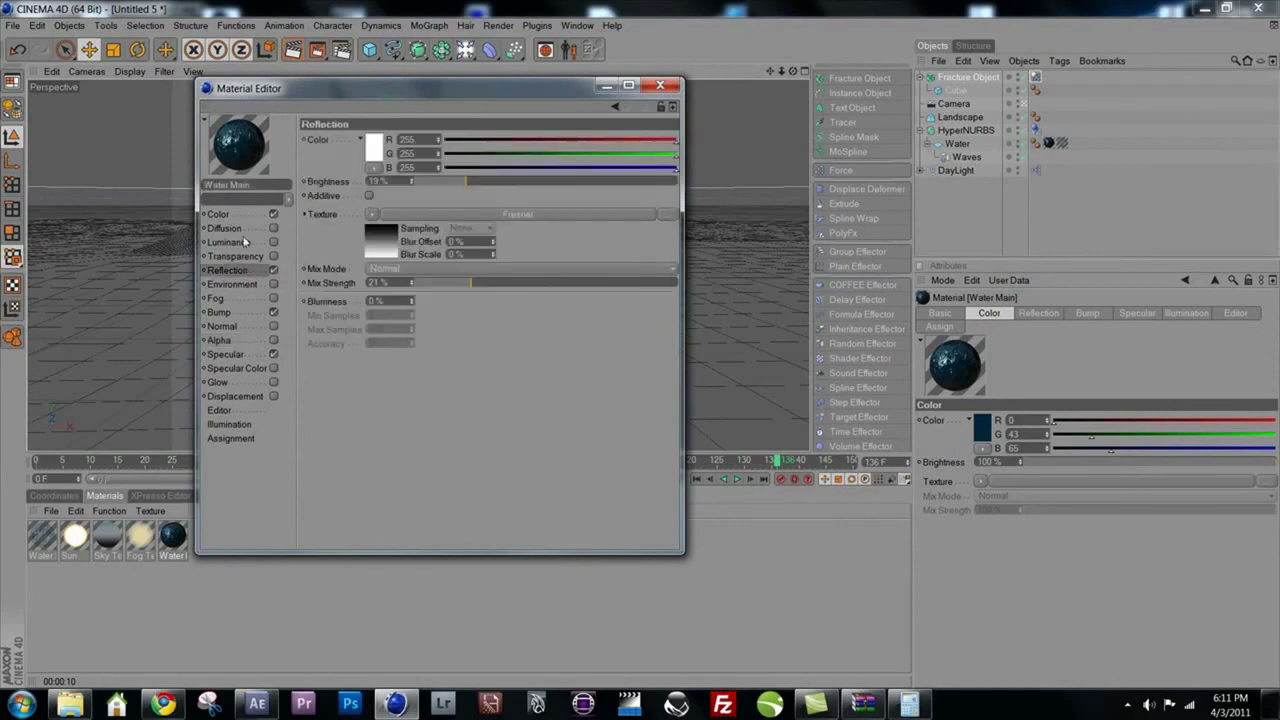
click(230, 313)
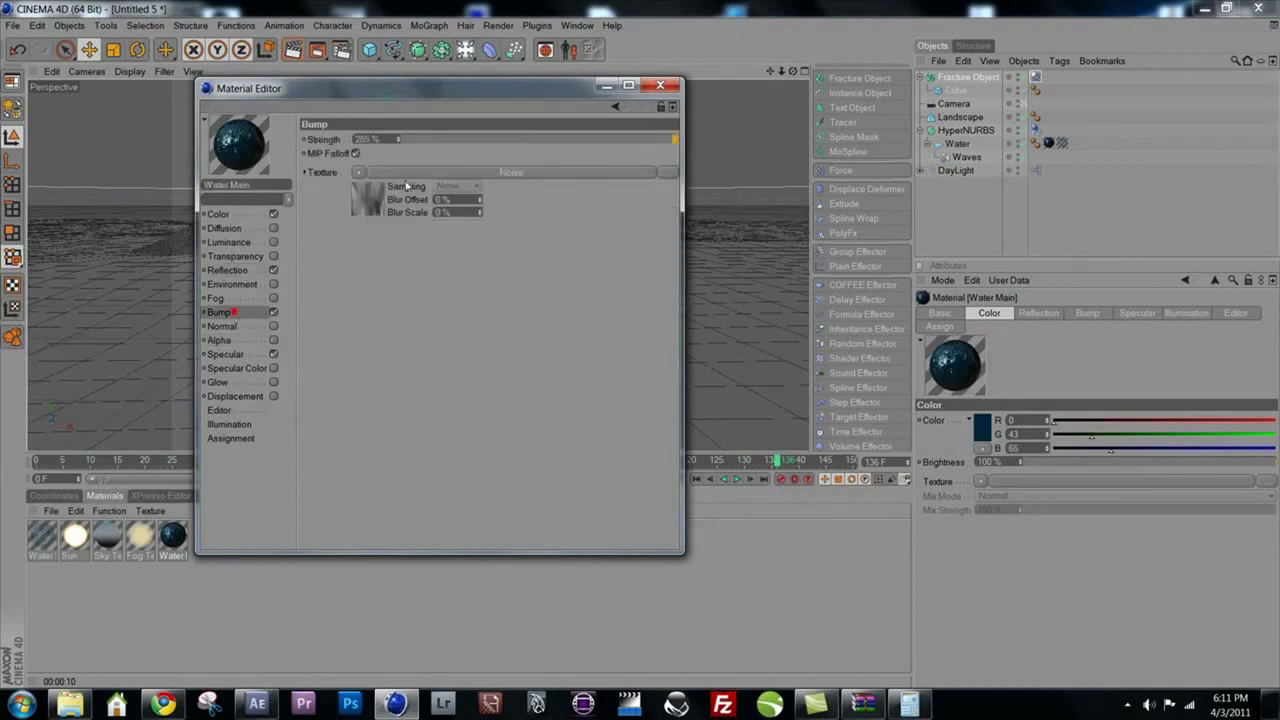
click(424, 172)
click(440, 256)
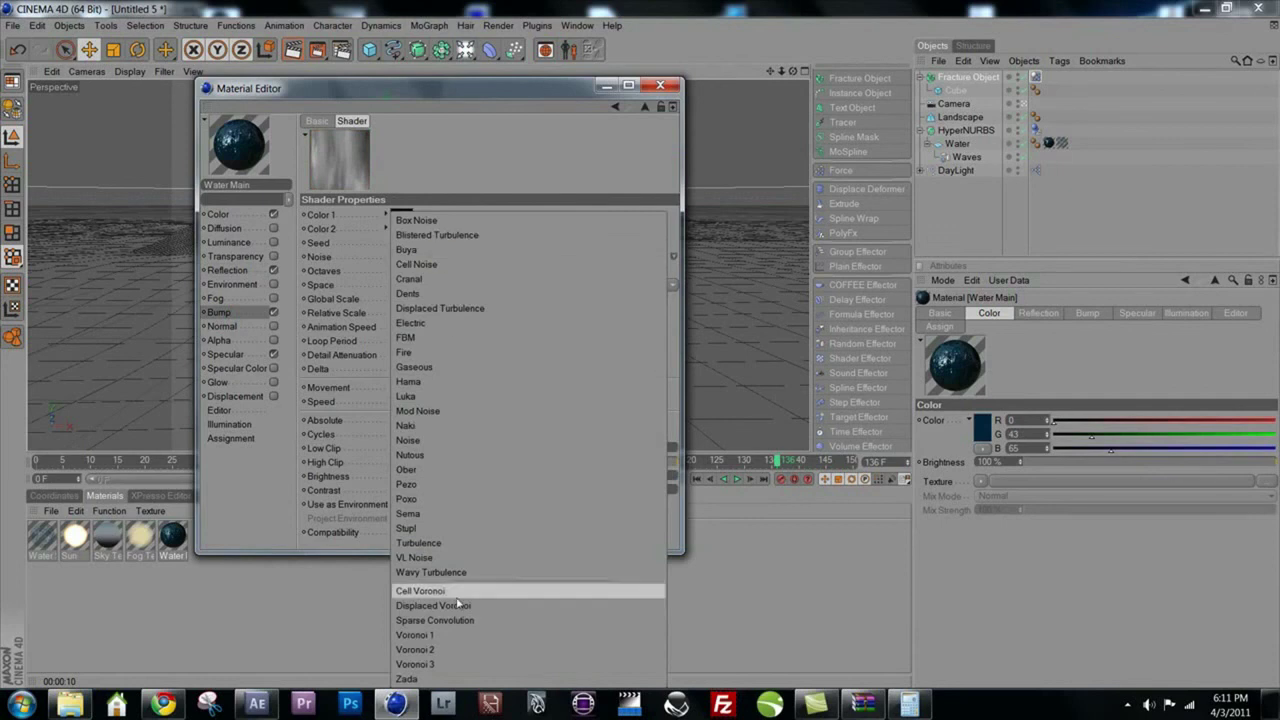
key(Escape)
click(660, 84)
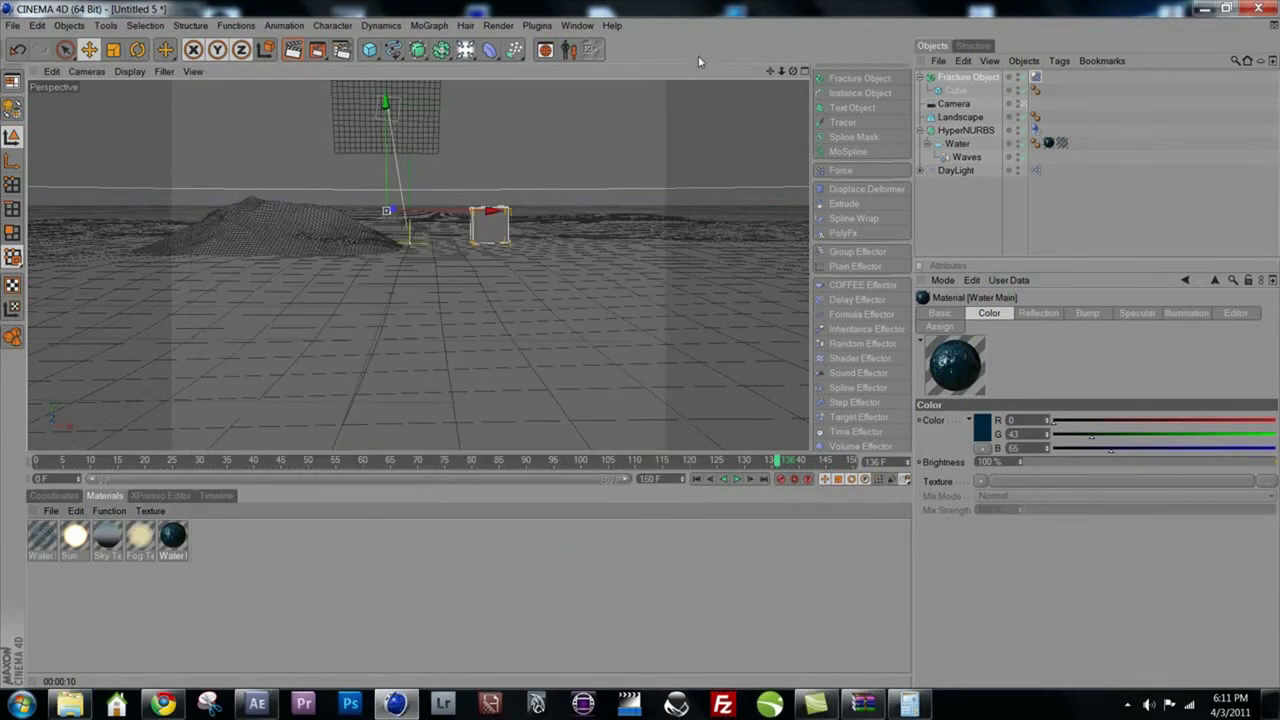
click(341, 49)
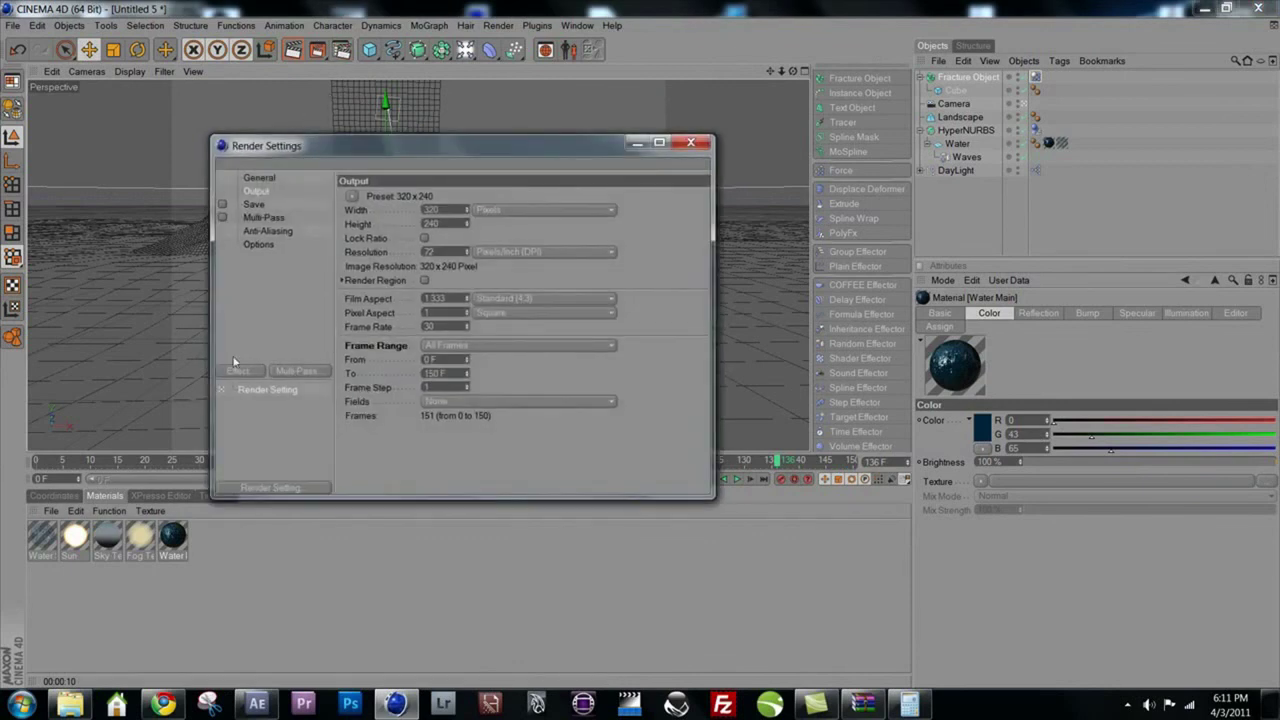
click(301, 371)
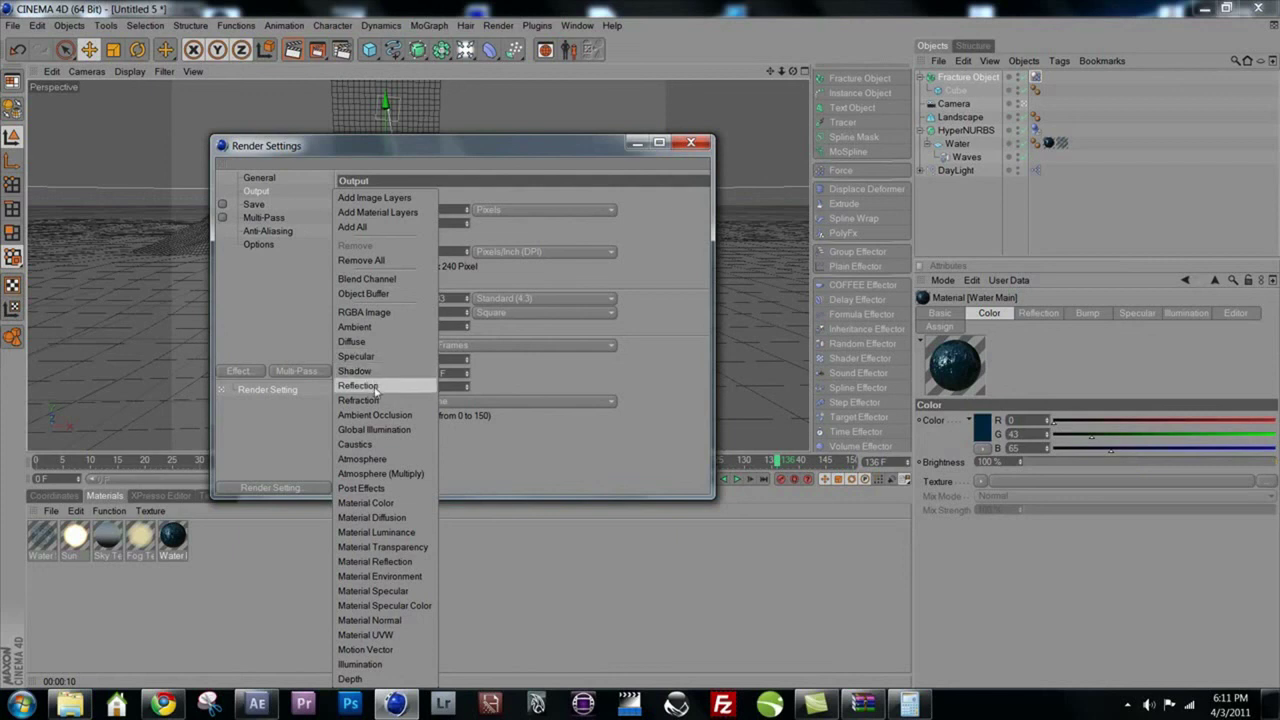
key(Escape)
click(690, 142)
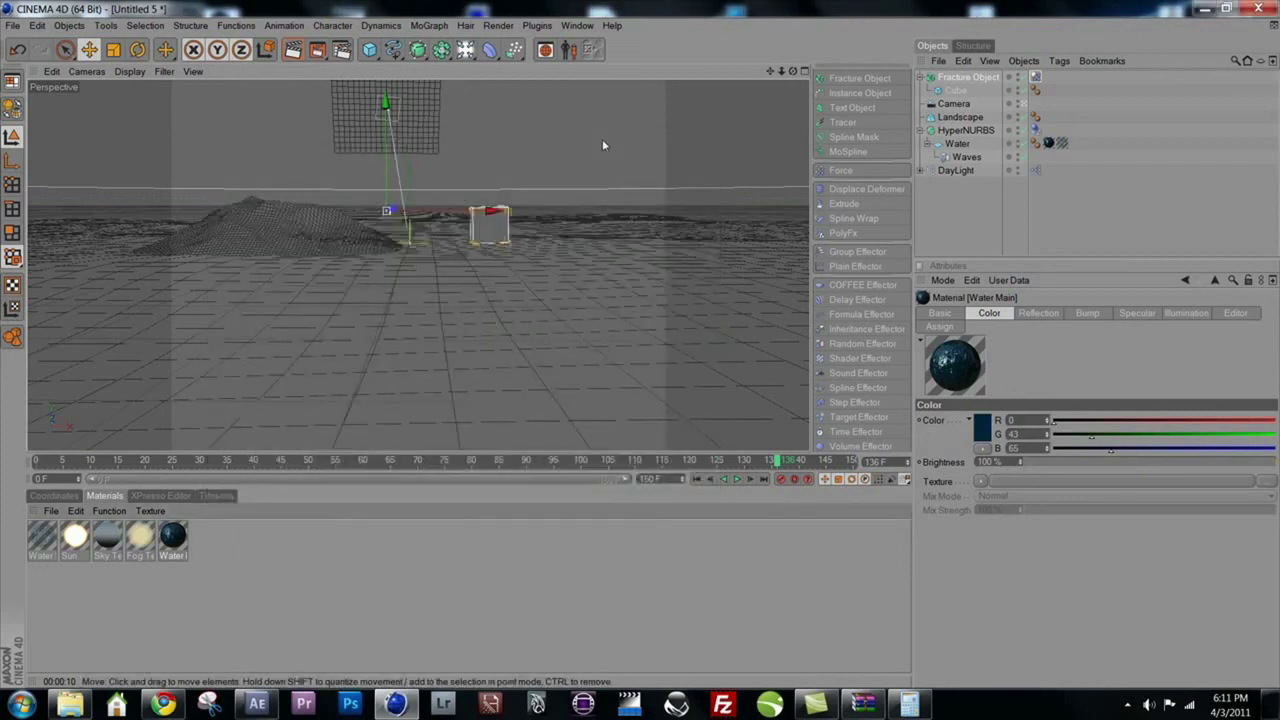